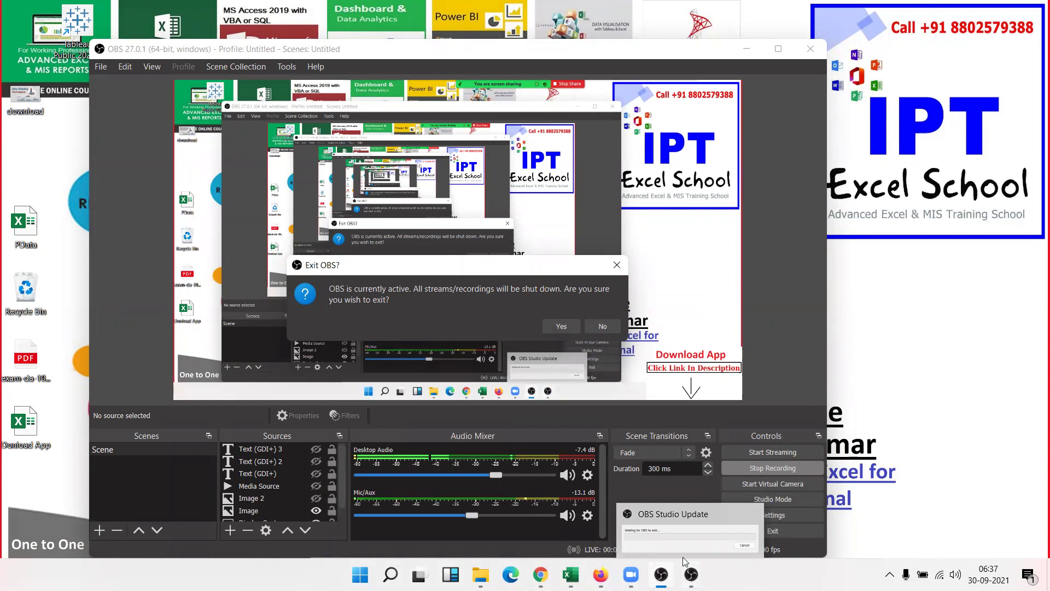
Open a new blank workbook in Excel and maximize its window.
{"action": "left_click", "coordinate": [693, 579]}
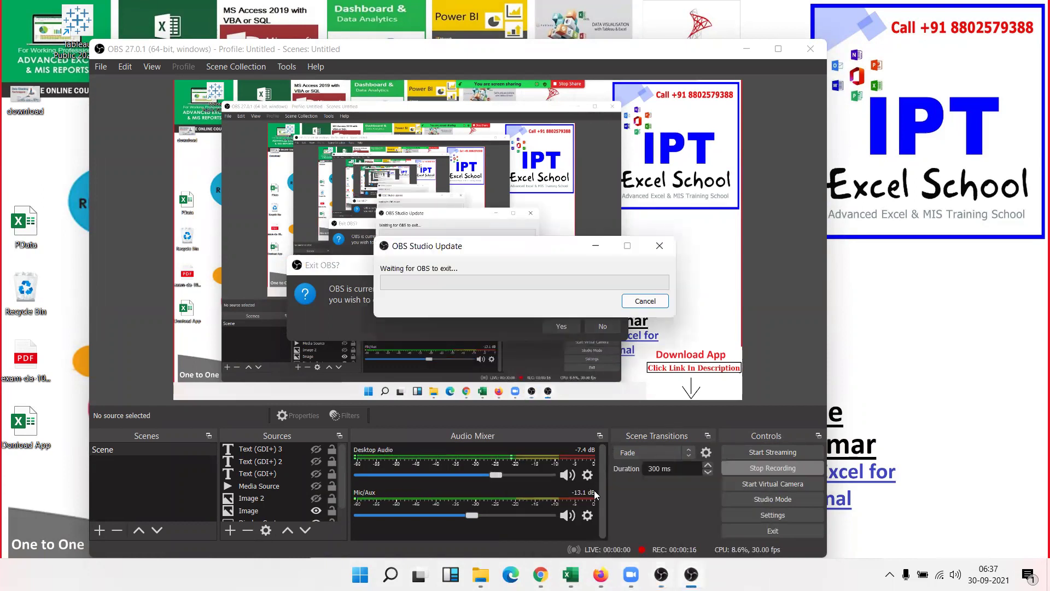
{"action": "key", "text": "super"}
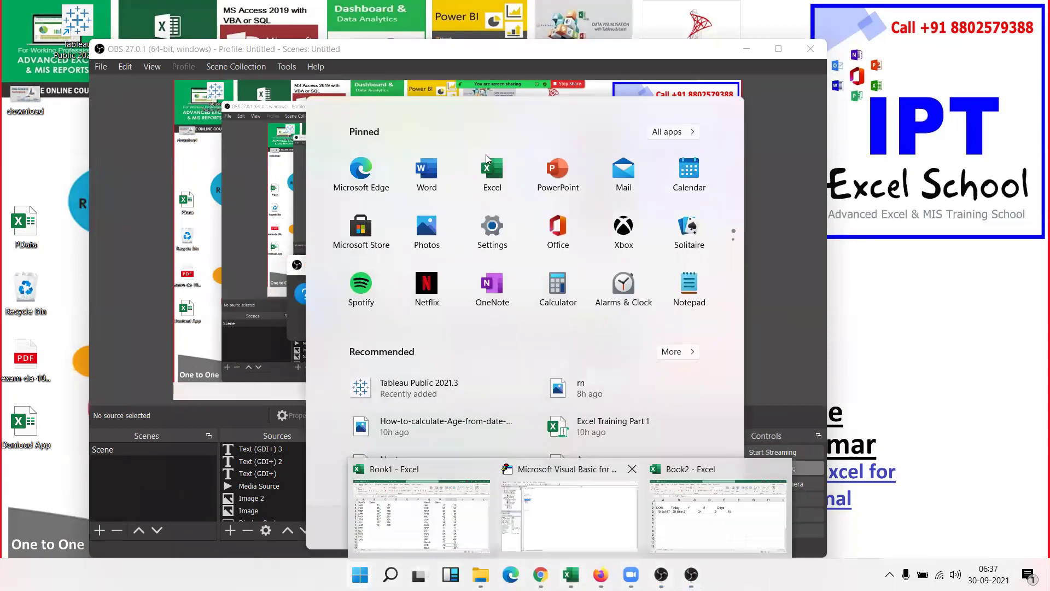
{"action": "key", "text": "super"}
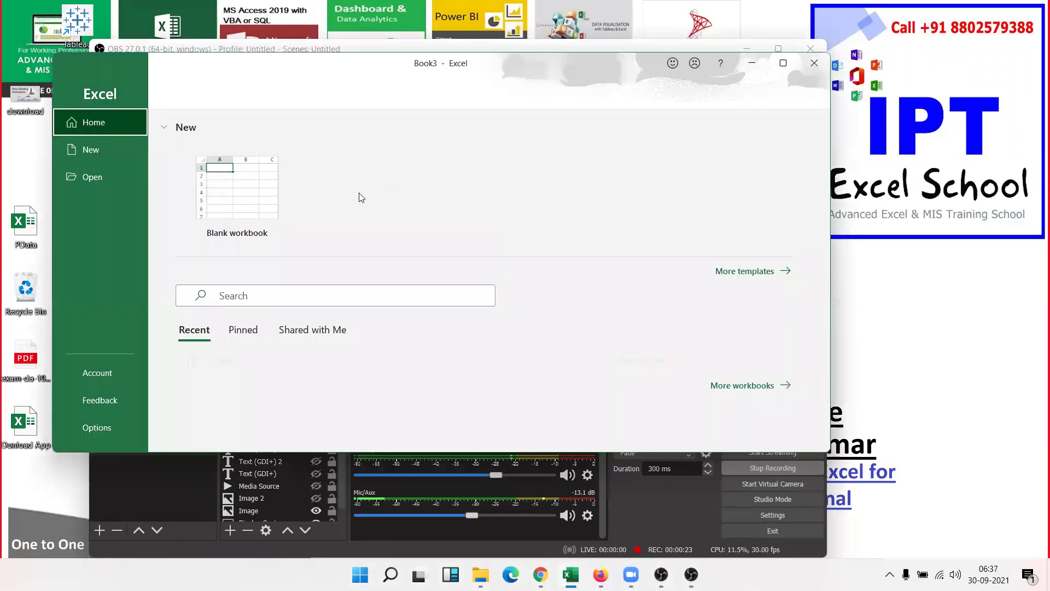
{"action": "left_click", "coordinate": [234, 194]}
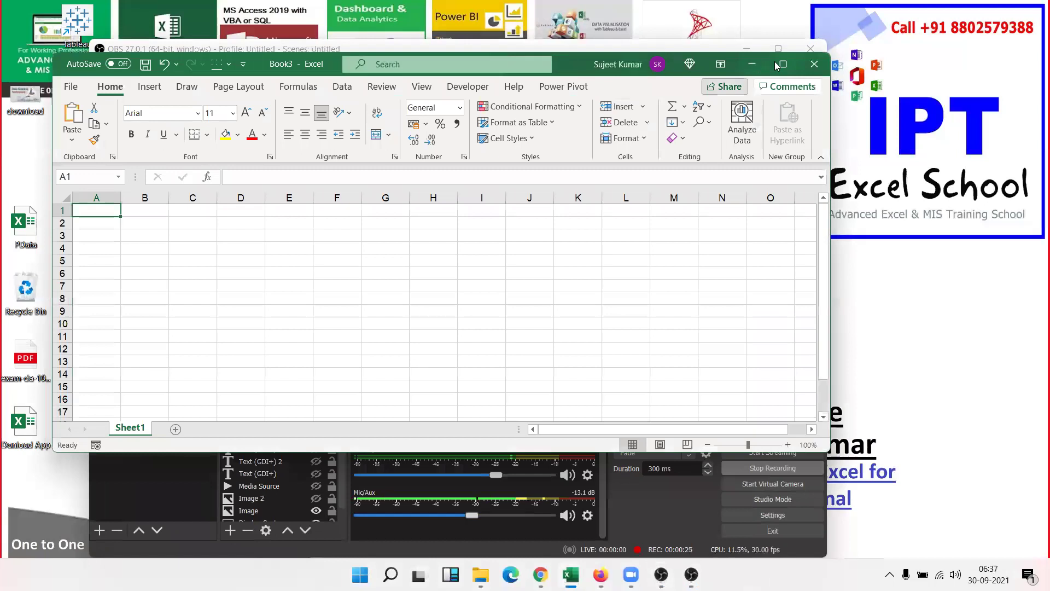
{"action": "left_click", "coordinate": [782, 63]}
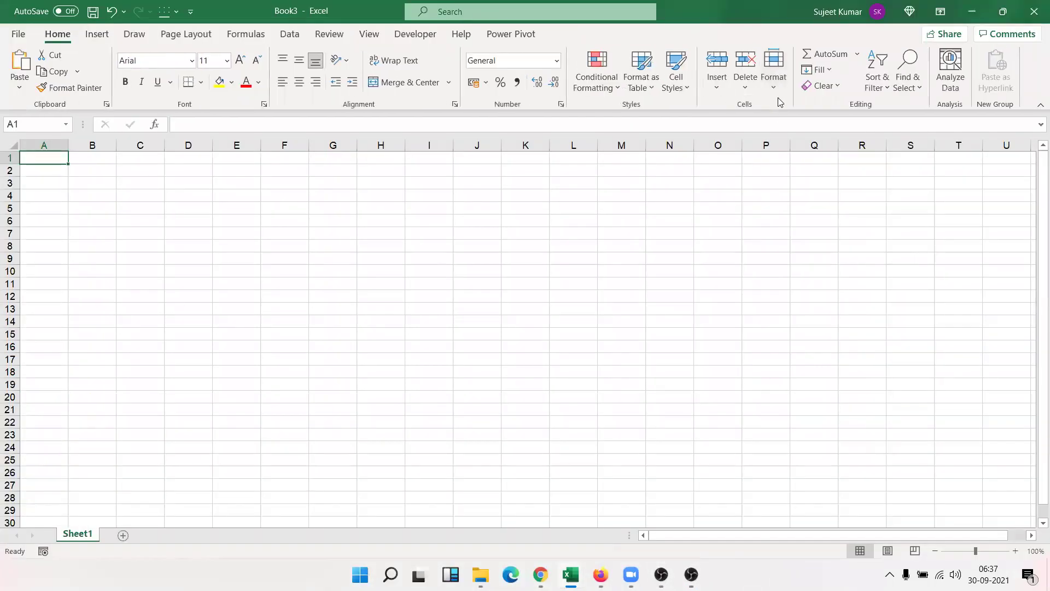
{"action": "left_click", "coordinate": [773, 82]}
{"action": "left_click", "coordinate": [550, 236]}
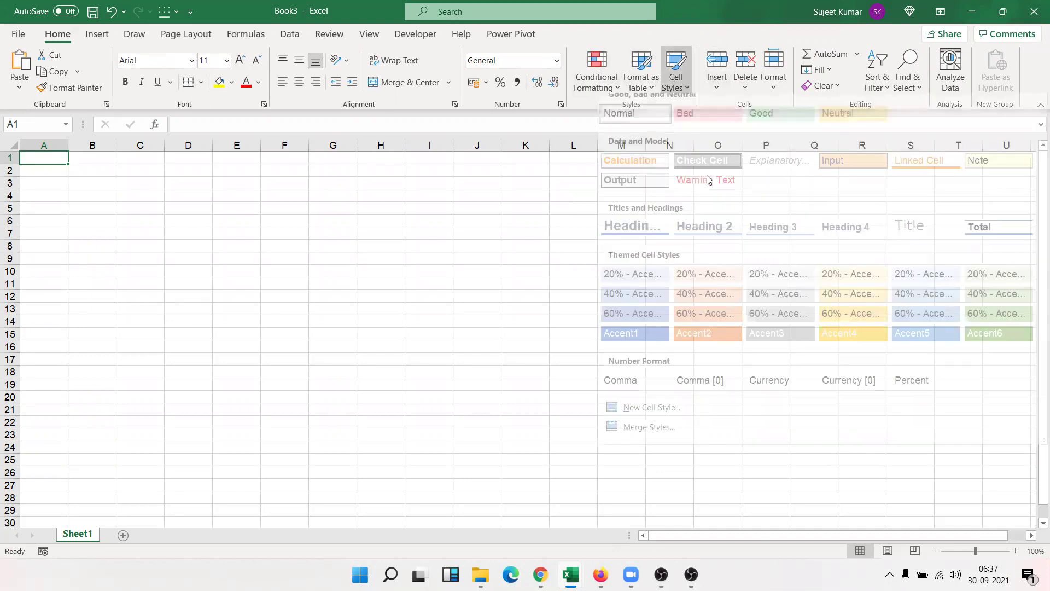
{"action": "left_click", "coordinate": [725, 90]}
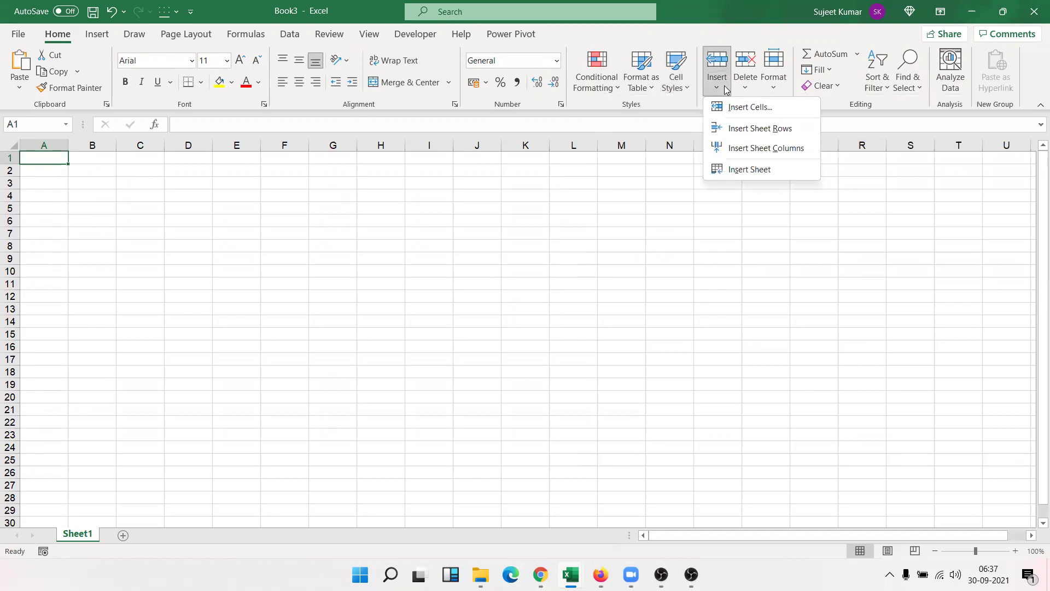
{"action": "left_click", "coordinate": [738, 89]}
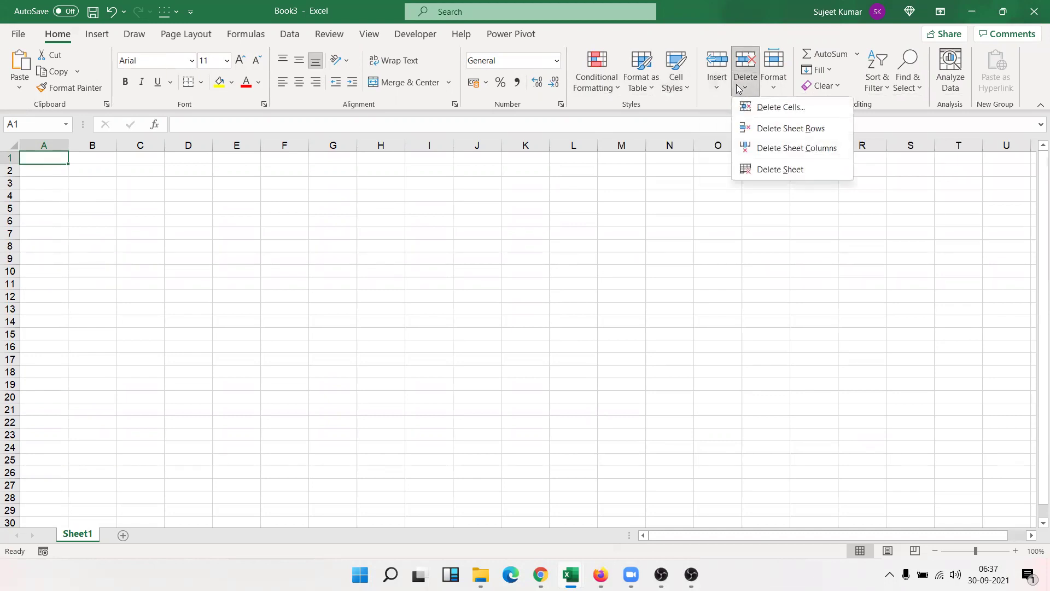
{"action": "left_click", "coordinate": [625, 312]}
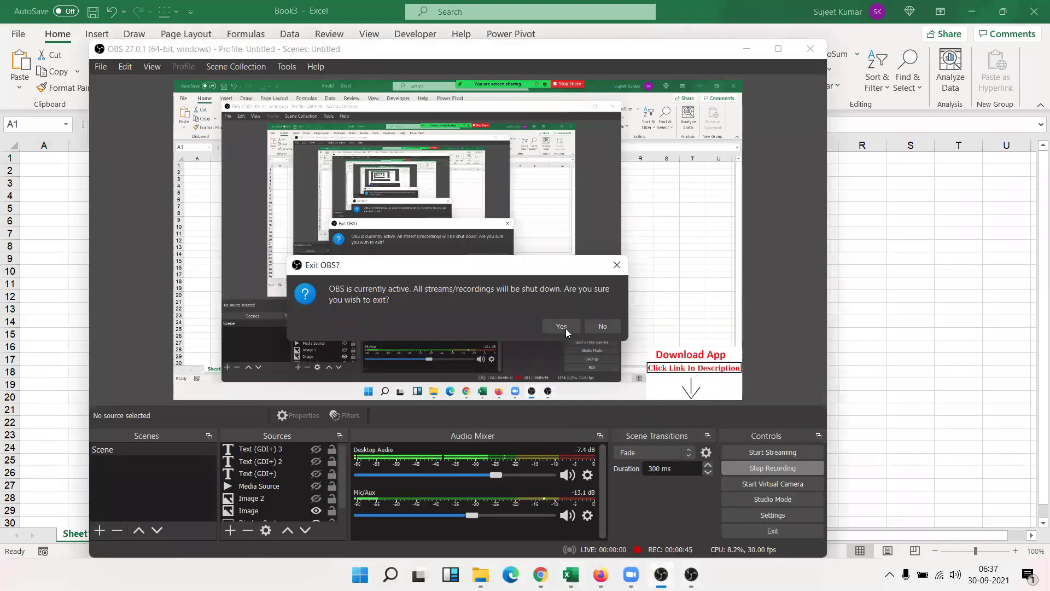
Confirm exiting OBS and return to the blank Excel workbook.
{"action": "left_click", "coordinate": [563, 327]}
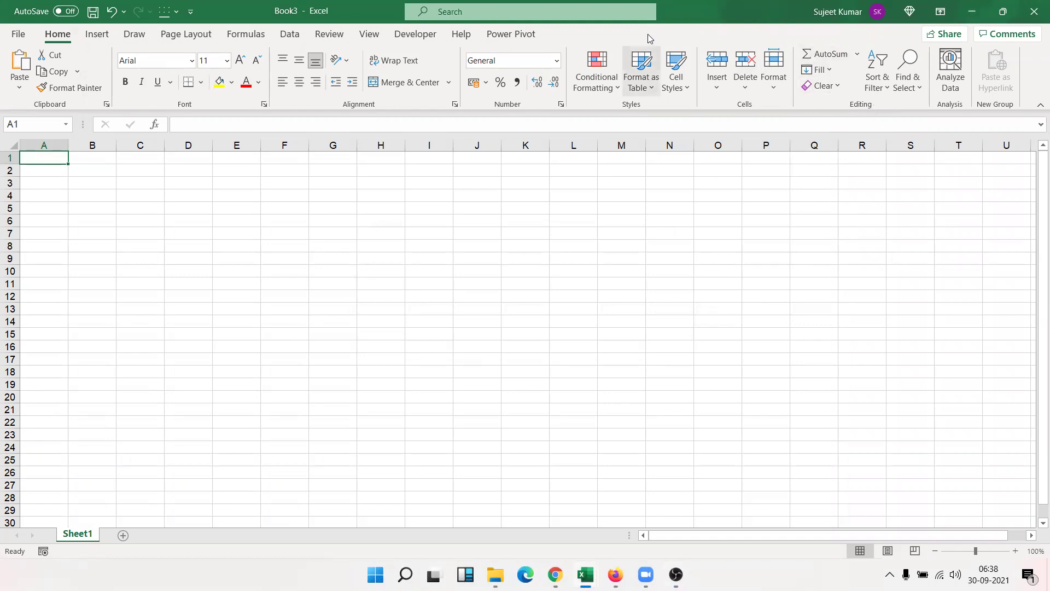
{"action": "key", "text": "alt+F11"}
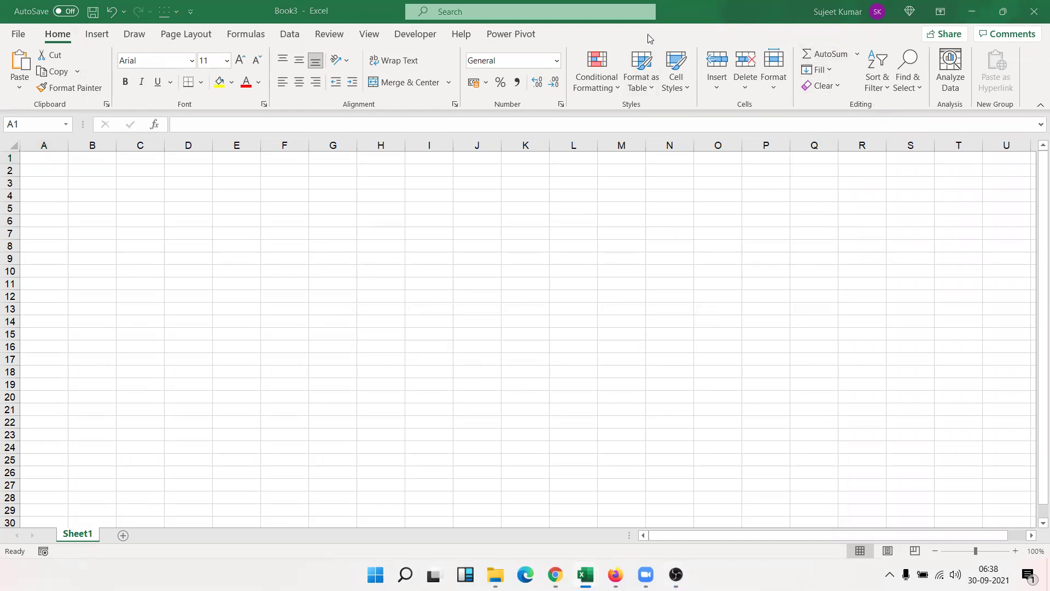
{"action": "left_click", "coordinate": [802, 79]}
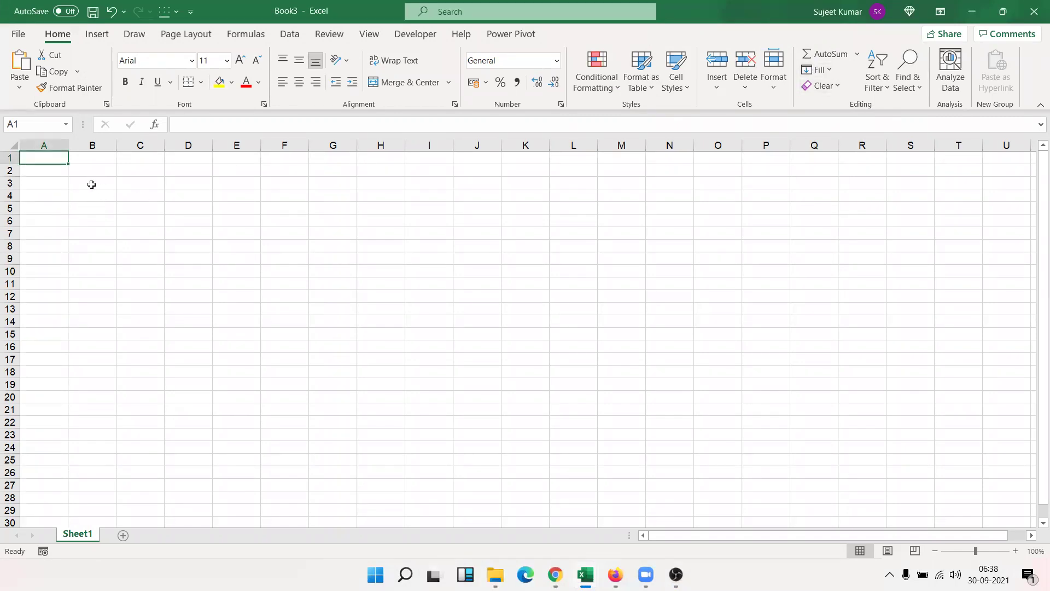
Enter the values 85, 36, 36, 36, 52, 36 and 12 in cells A1 to A7.
{"action": "type", "text": "85"}
{"action": "key", "text": "Return"}
{"action": "type", "text": "36"}
{"action": "key", "text": "Return"}
{"action": "type", "text": "36"}
{"action": "key", "text": "Return"}
{"action": "type", "text": "36"}
{"action": "key", "text": "Return"}
{"action": "type", "text": "52"}
{"action": "key", "text": "Return"}
{"action": "type", "text": "36"}
{"action": "key", "text": "Return"}
{"action": "type", "text": "12"}
{"action": "key", "text": "Return"}
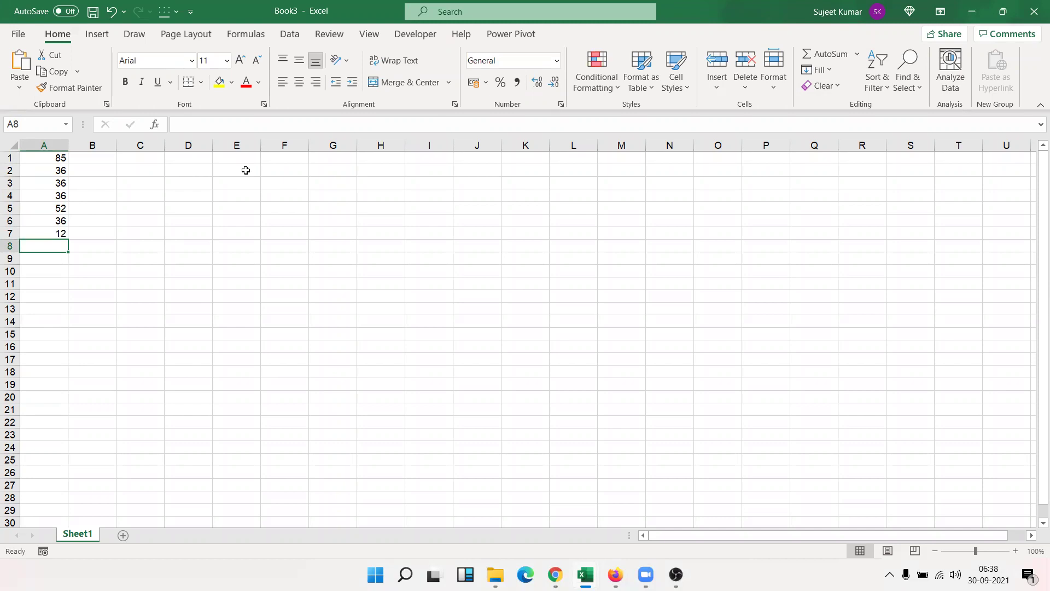
{"action": "type", "text": "=SUM"}
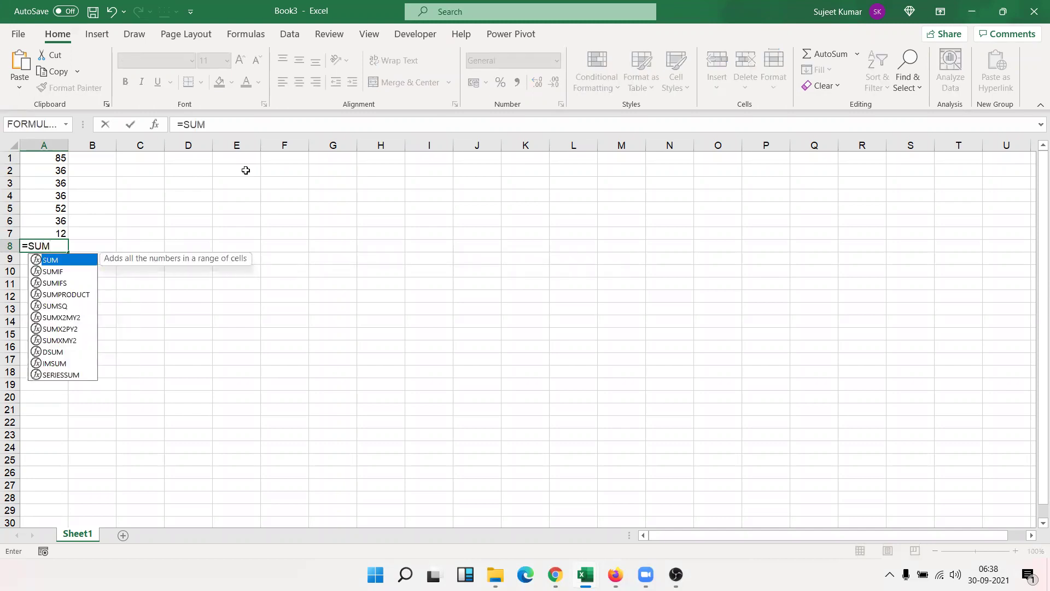
{"action": "key", "text": "Escape"}
{"action": "key", "text": "Escape"}
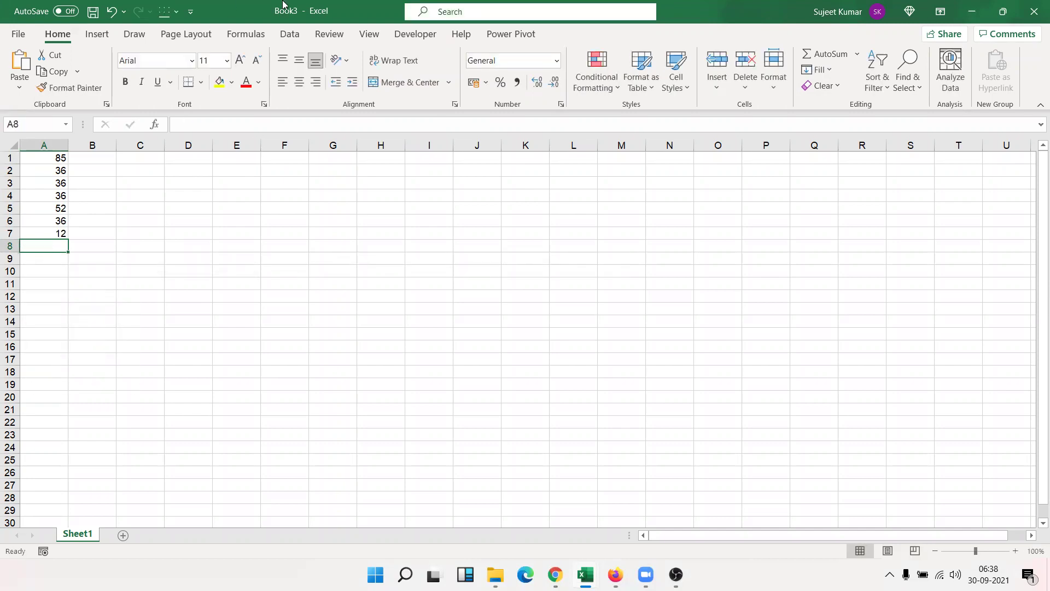
{"action": "left_click", "coordinate": [829, 54]}
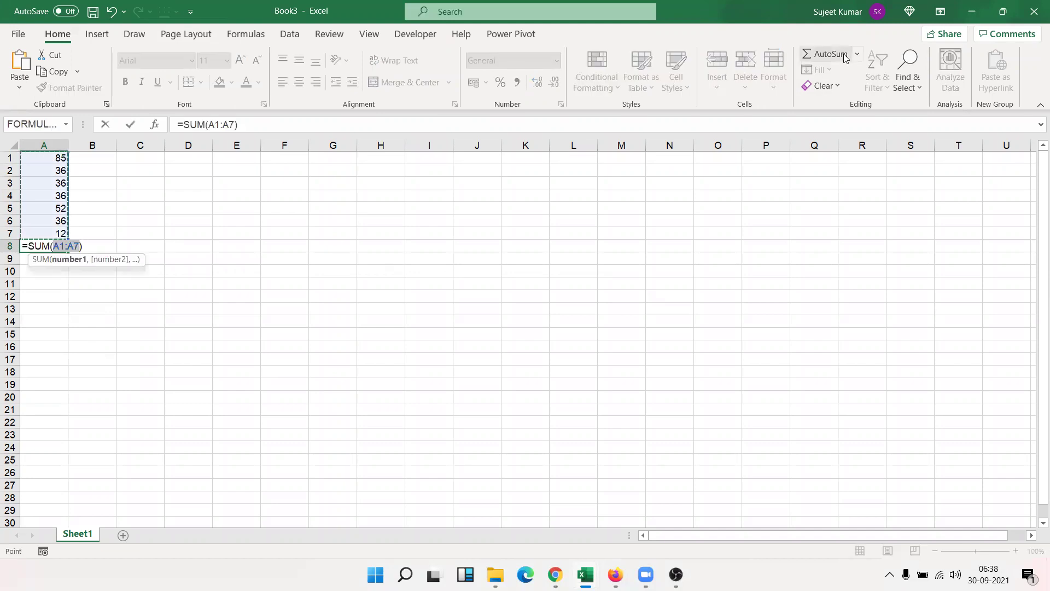
{"action": "key", "text": "Escape"}
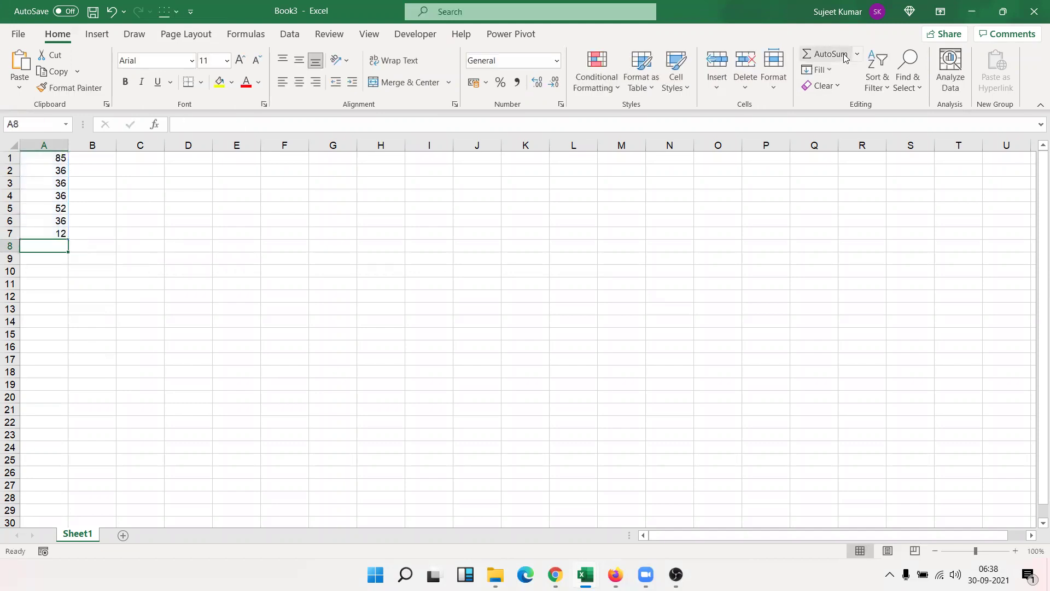
Total A1:A7 in cell A8 with AutoSum and select the result to show its formula.
{"action": "left_click", "coordinate": [842, 55]}
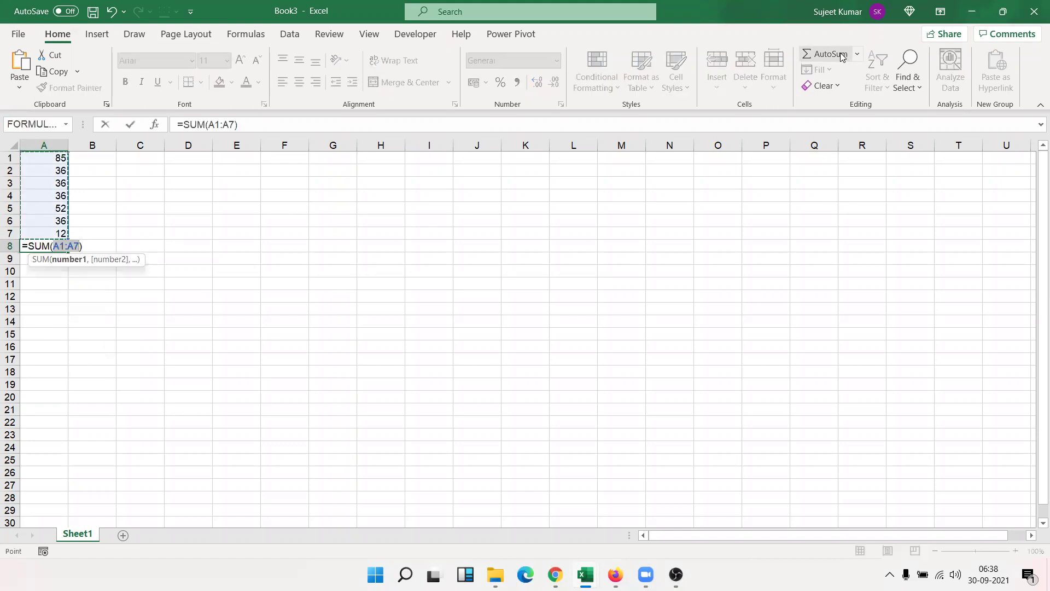
{"action": "key", "text": "Return"}
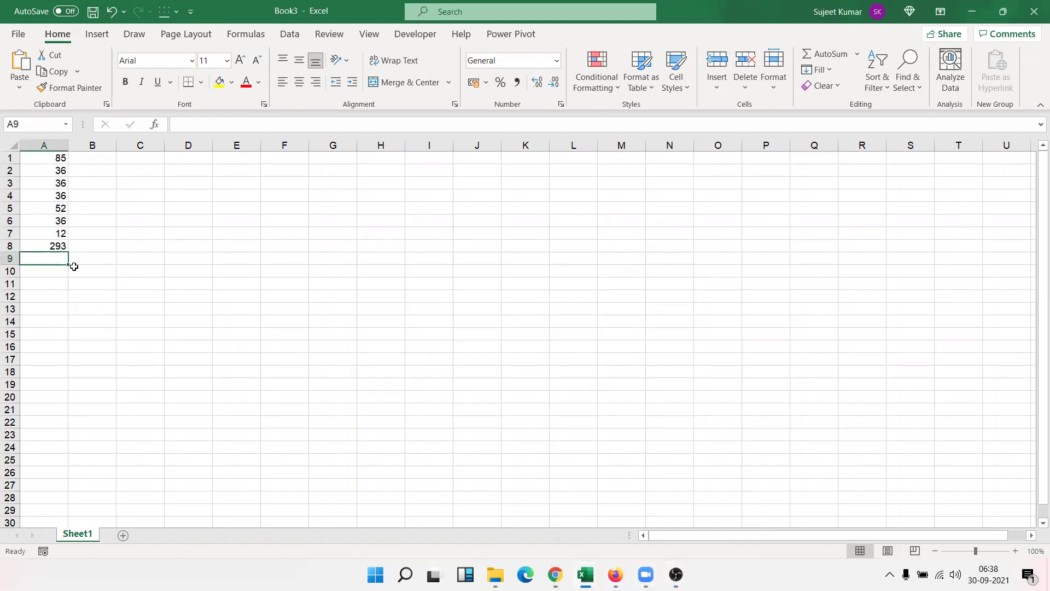
{"action": "left_click", "coordinate": [63, 247]}
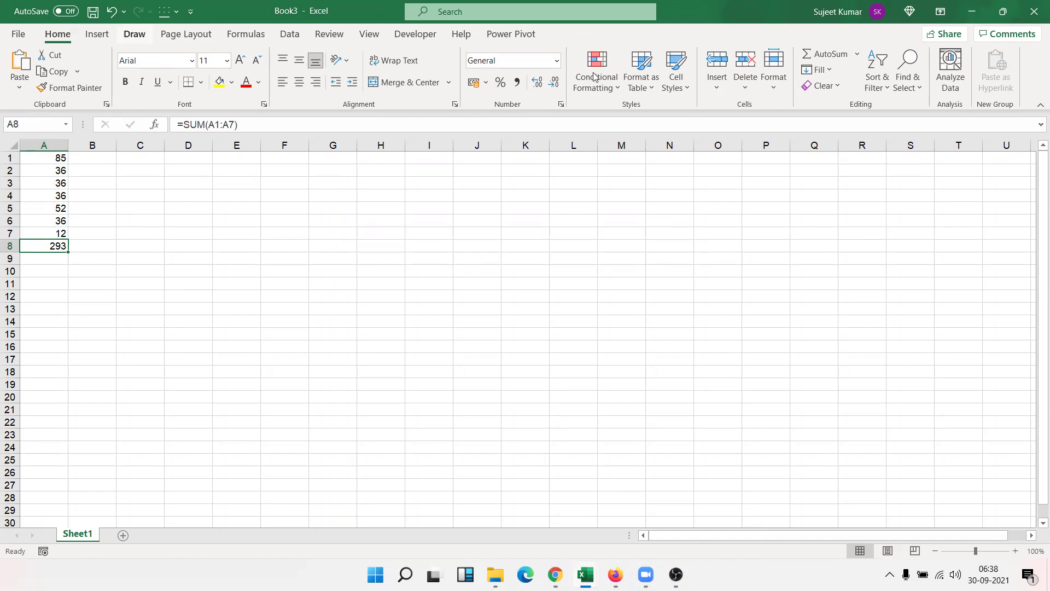
Clear the value in cell A3 to leave a gap in the number column.
{"action": "key", "text": "Up"}
{"action": "key", "text": "Up"}
{"action": "key", "text": "Up"}
{"action": "key", "text": "Up"}
{"action": "key", "text": "Up"}
{"action": "key", "text": "Delete"}
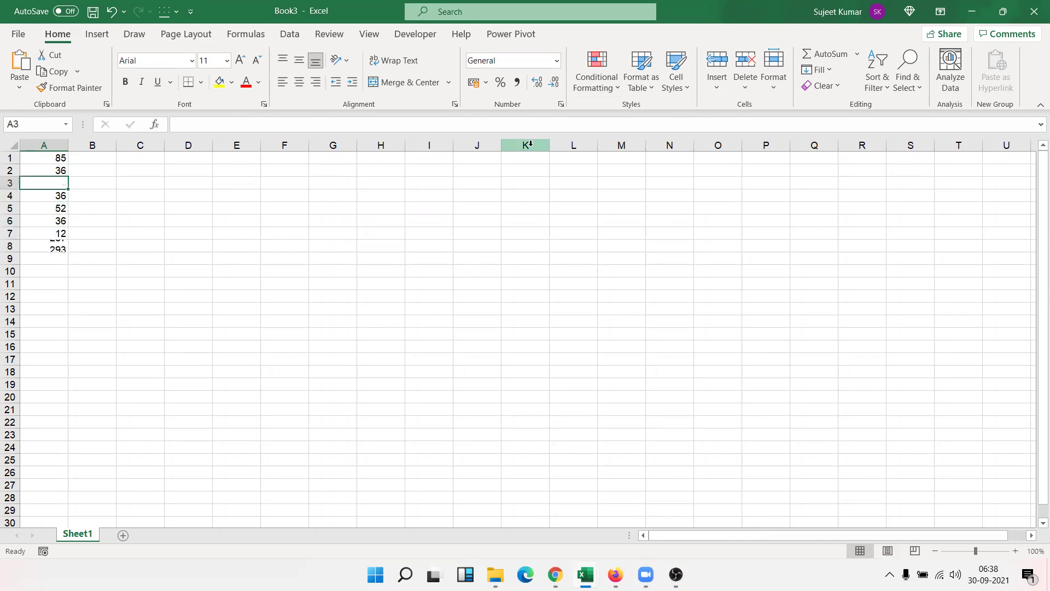
Clear the total in A8 and try AutoSum there again with the gap in the column.
{"action": "left_click", "coordinate": [59, 244]}
{"action": "key", "text": "Delete"}
{"action": "key", "text": "alt+equal"}
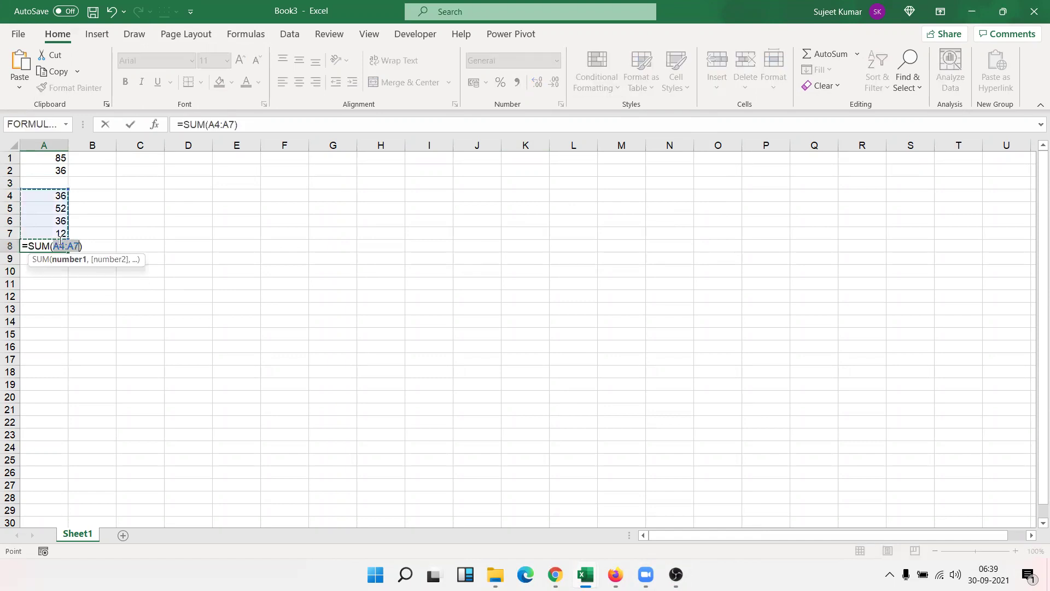
{"action": "key", "text": "Escape"}
Fill the empty cell A3 with the value 65.
{"action": "key", "text": "Up"}
{"action": "key", "text": "Up"}
{"action": "key", "text": "Up"}
{"action": "key", "text": "Up"}
{"action": "key", "text": "Up"}
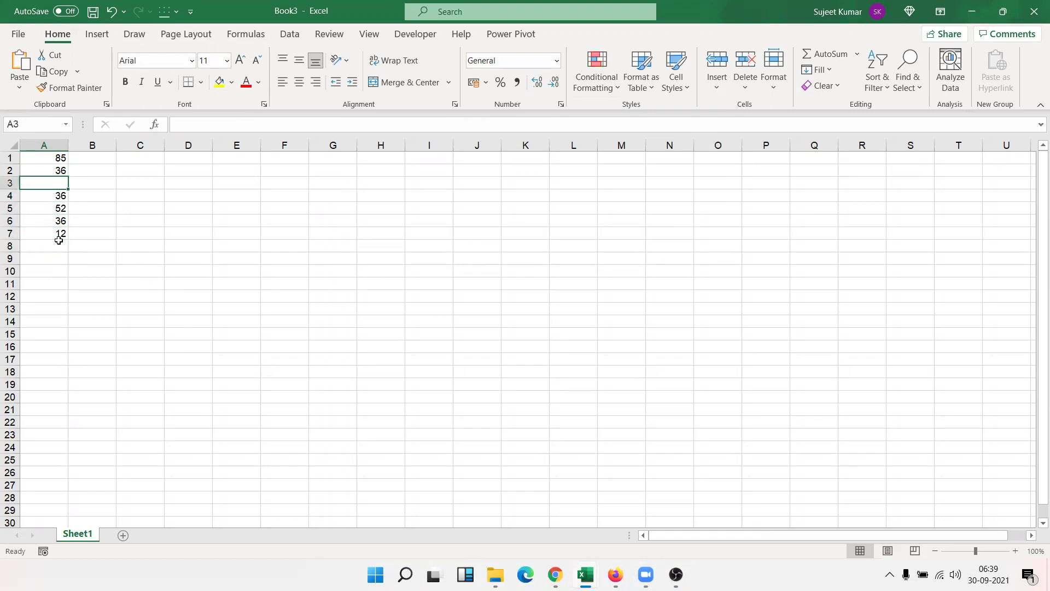
{"action": "type", "text": "65"}
{"action": "key", "text": "Return"}
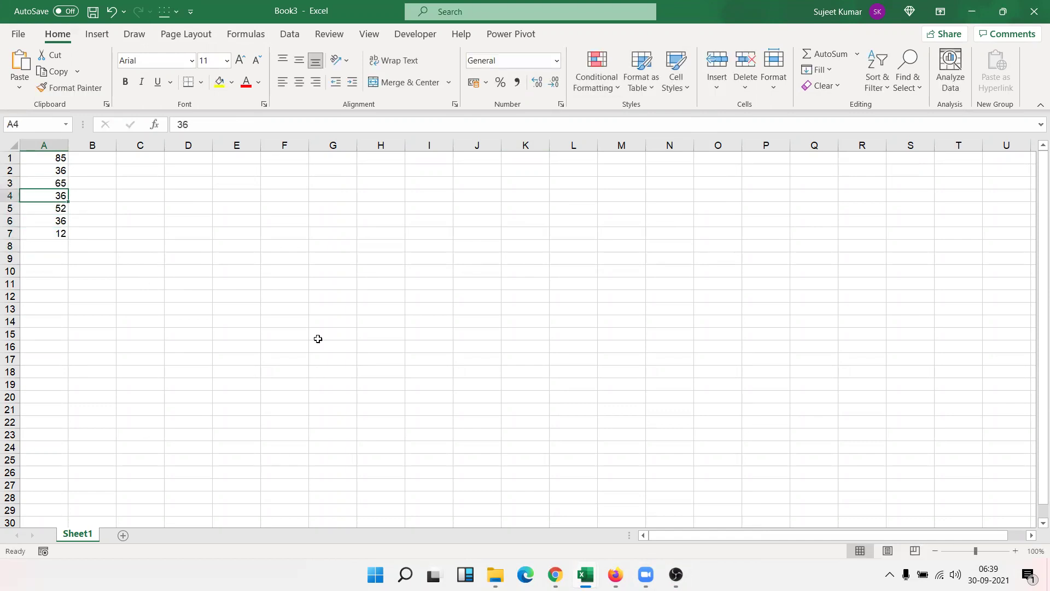
Examine the functions AutoSum offers for the numbers above cell A8.
{"action": "left_click", "coordinate": [361, 293]}
{"action": "left_click", "coordinate": [39, 246]}
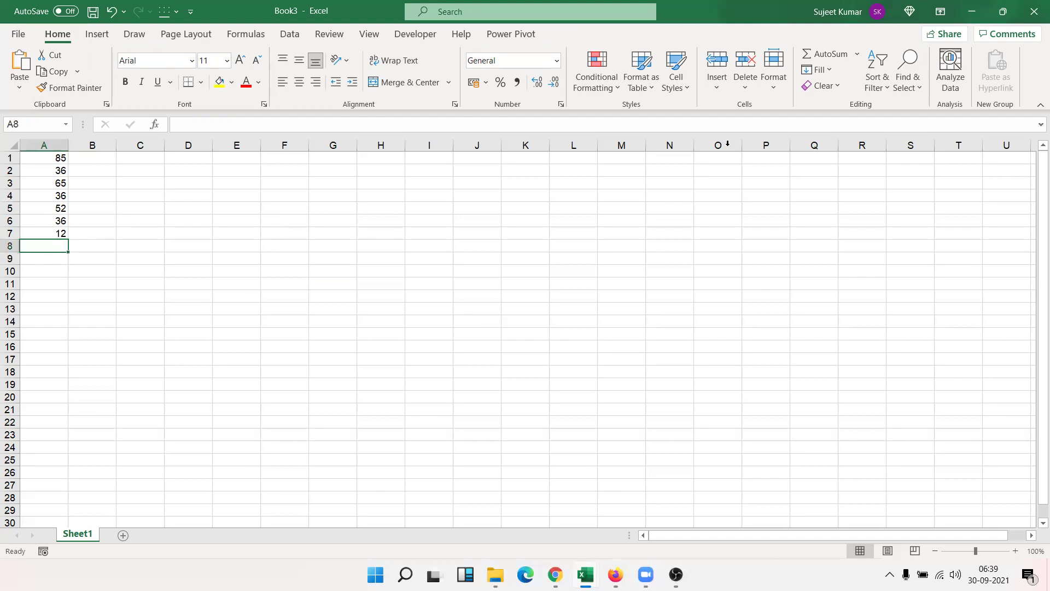
{"action": "left_click", "coordinate": [857, 53]}
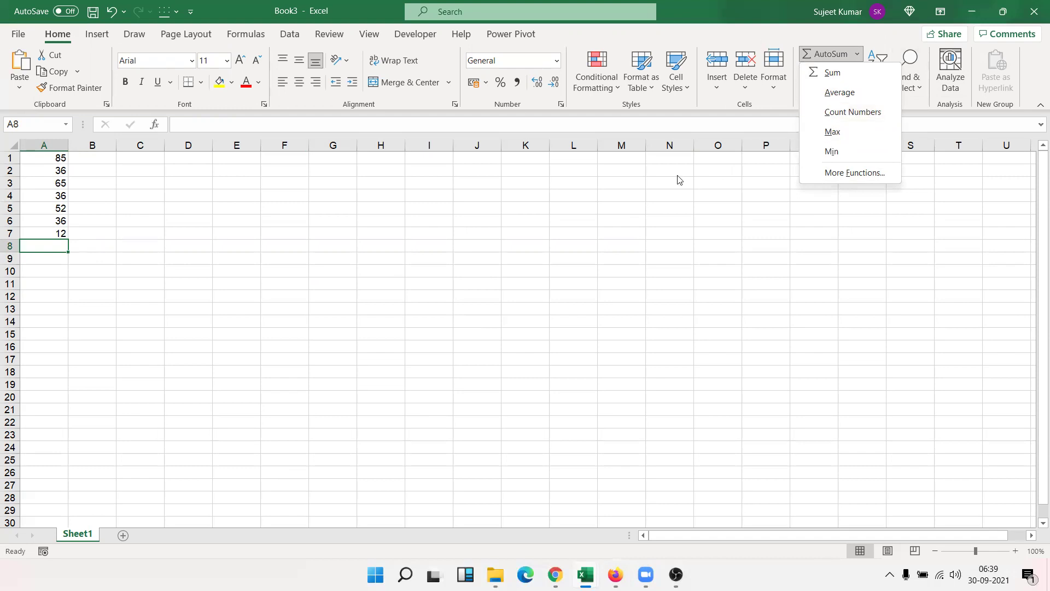
{"action": "left_click", "coordinate": [653, 199]}
{"action": "left_click", "coordinate": [820, 69]}
{"action": "left_click", "coordinate": [92, 262]}
{"action": "left_click_drag", "start_coordinate": [54, 233], "coordinate": [55, 158]}
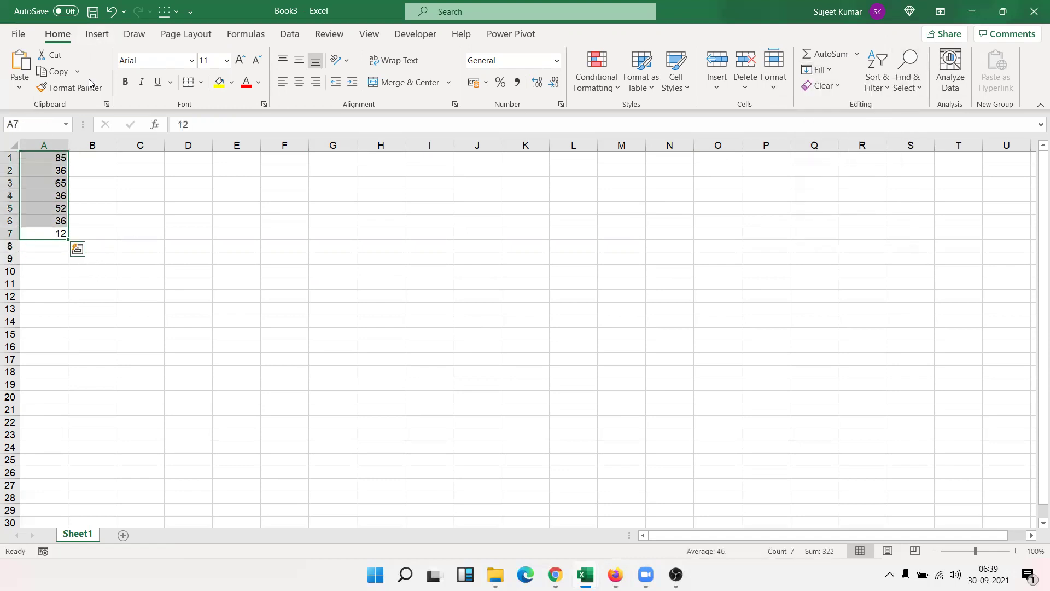
{"action": "left_click", "coordinate": [30, 246]}
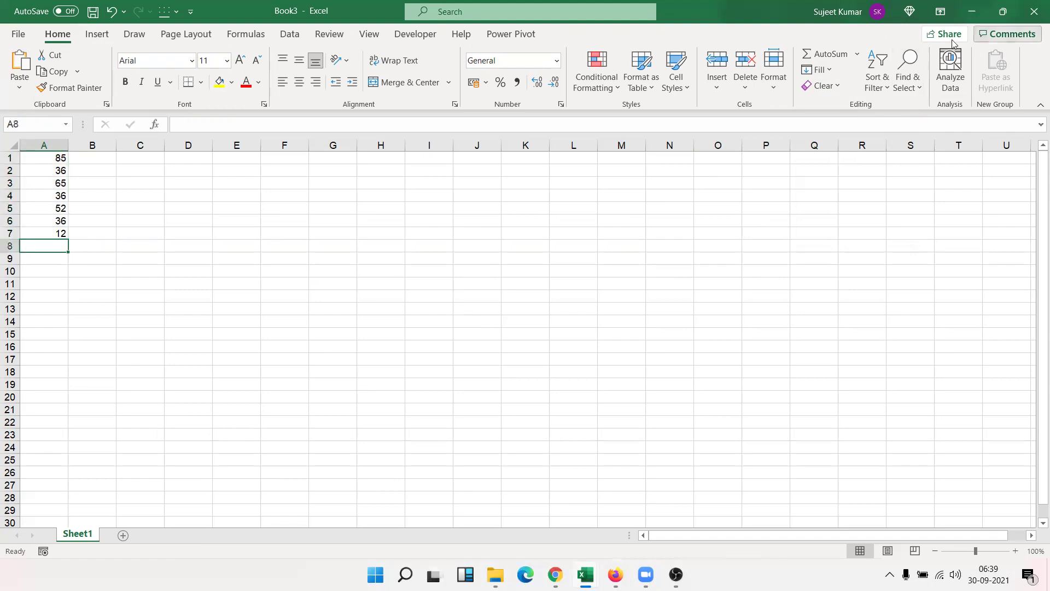
{"action": "left_click", "coordinate": [846, 55]}
{"action": "key", "text": "Escape"}
{"action": "left_click", "coordinate": [857, 54]}
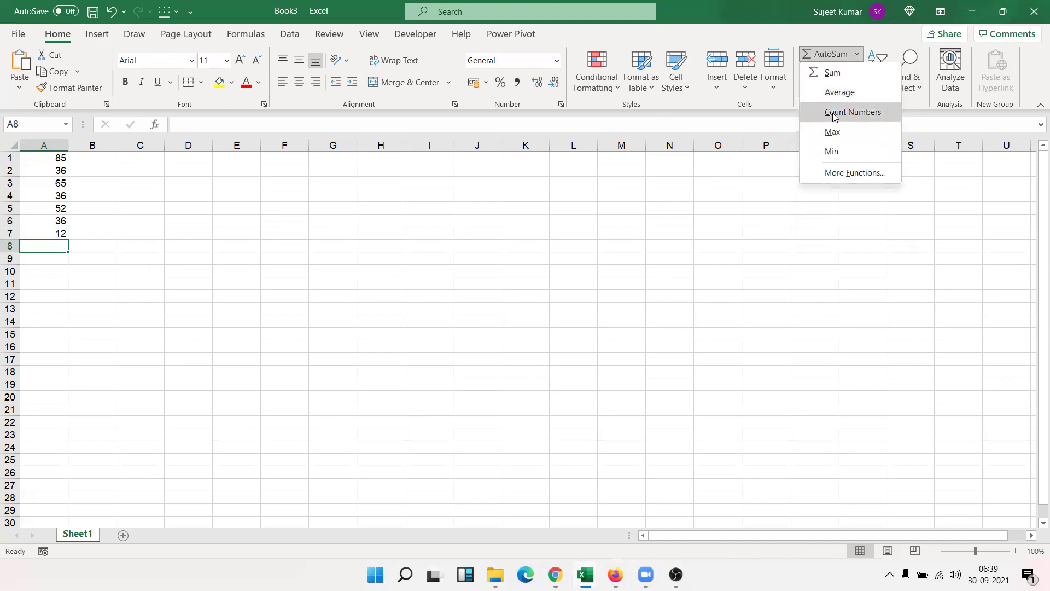
{"action": "key", "text": "Escape"}
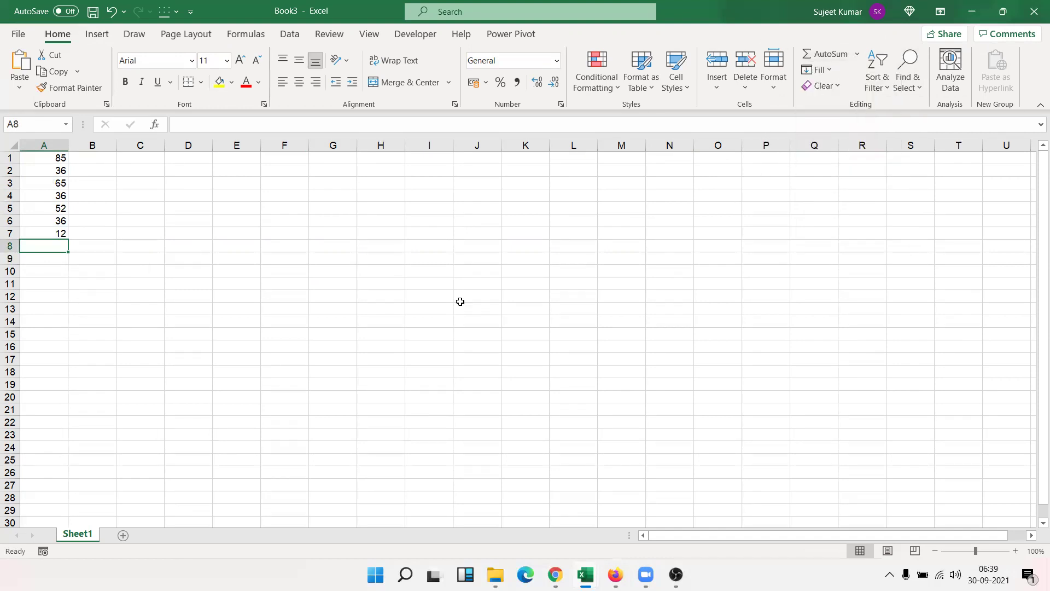
{"action": "left_click", "coordinate": [832, 71]}
{"action": "key", "text": "Escape"}
Clear all the values in A1:A7.
{"action": "left_click_drag", "start_coordinate": [48, 235], "coordinate": [44, 156]}
{"action": "key", "text": "Delete"}
{"action": "left_click_drag", "start_coordinate": [82, 185], "coordinate": [642, 376]}
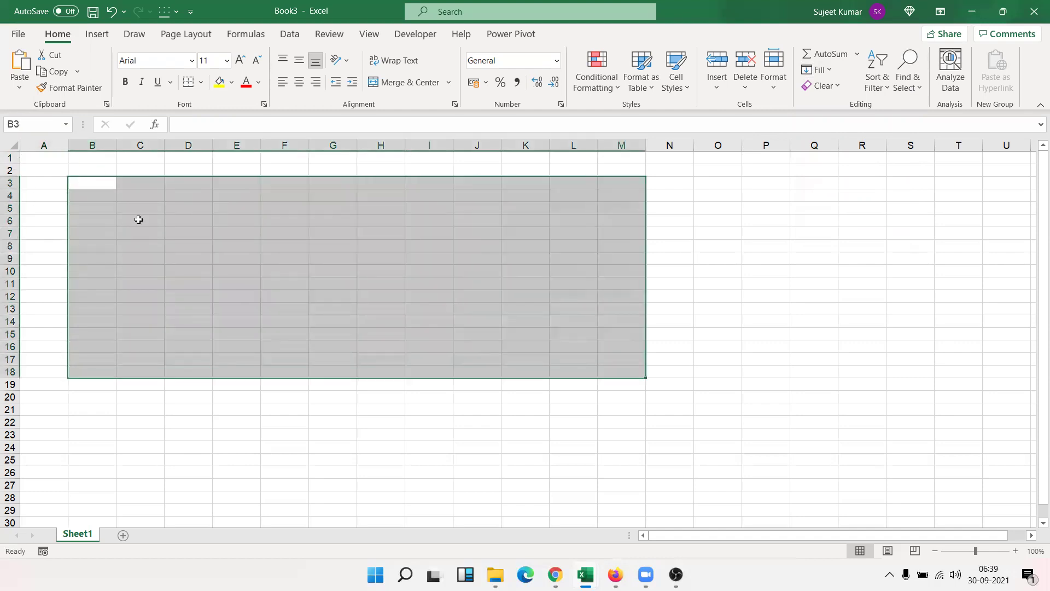
{"action": "left_click", "coordinate": [138, 211]}
{"action": "left_click", "coordinate": [106, 181]}
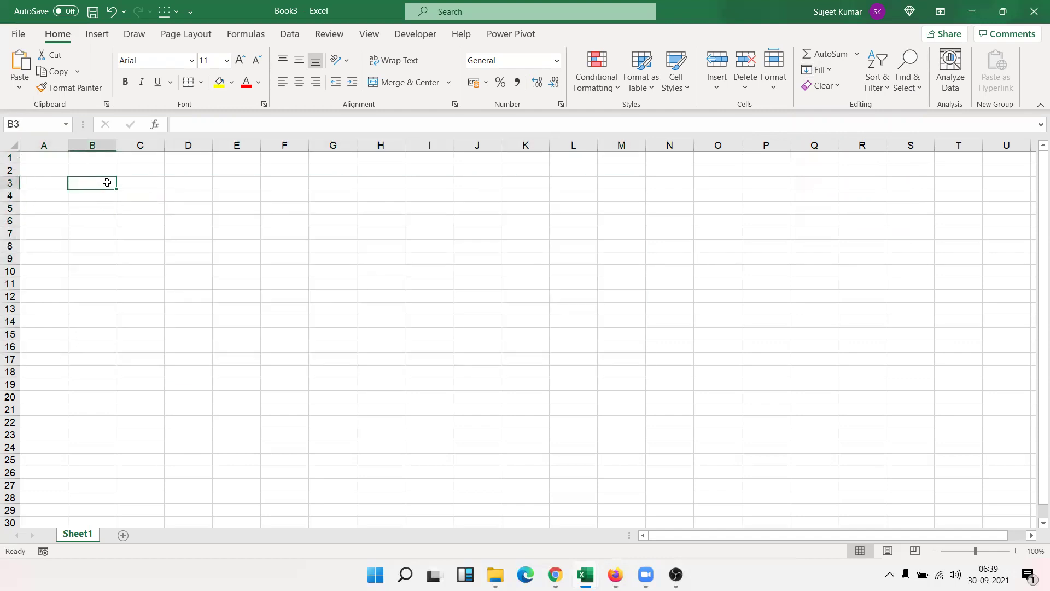
{"action": "left_click_drag", "start_coordinate": [105, 186], "coordinate": [566, 422]}
{"action": "left_click", "coordinate": [277, 286]}
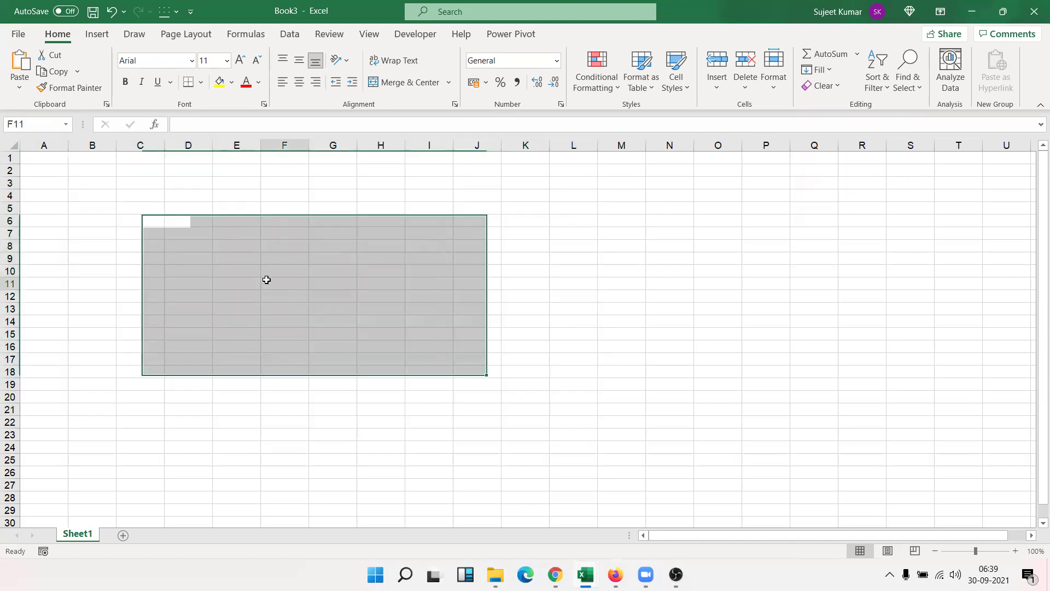
Fill the range B3:M20 with random numbers using the formula =RANDBETWEEN(10,90) copied down and across.
{"action": "left_click_drag", "start_coordinate": [95, 182], "coordinate": [616, 393]}
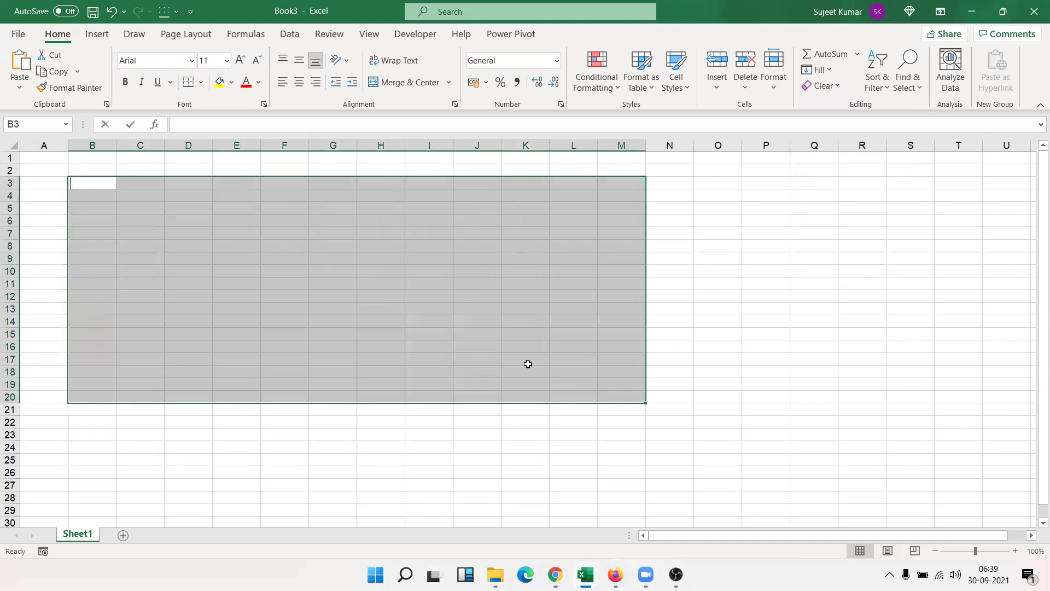
{"action": "type", "text": "=RA"}
{"action": "key", "text": "Down"}
{"action": "key", "text": "Tab"}
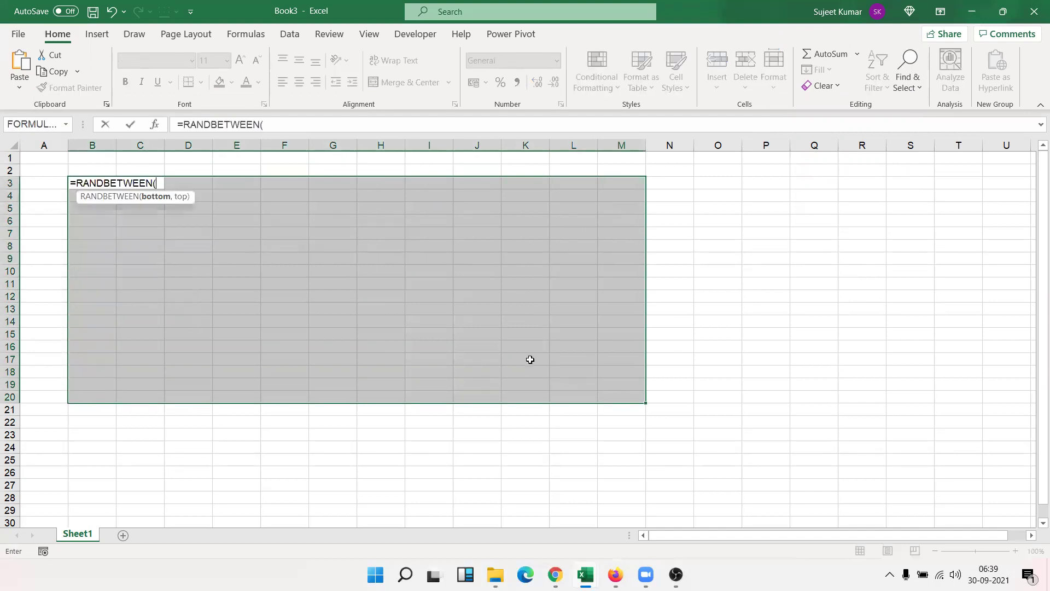
{"action": "type", "text": "10,90"}
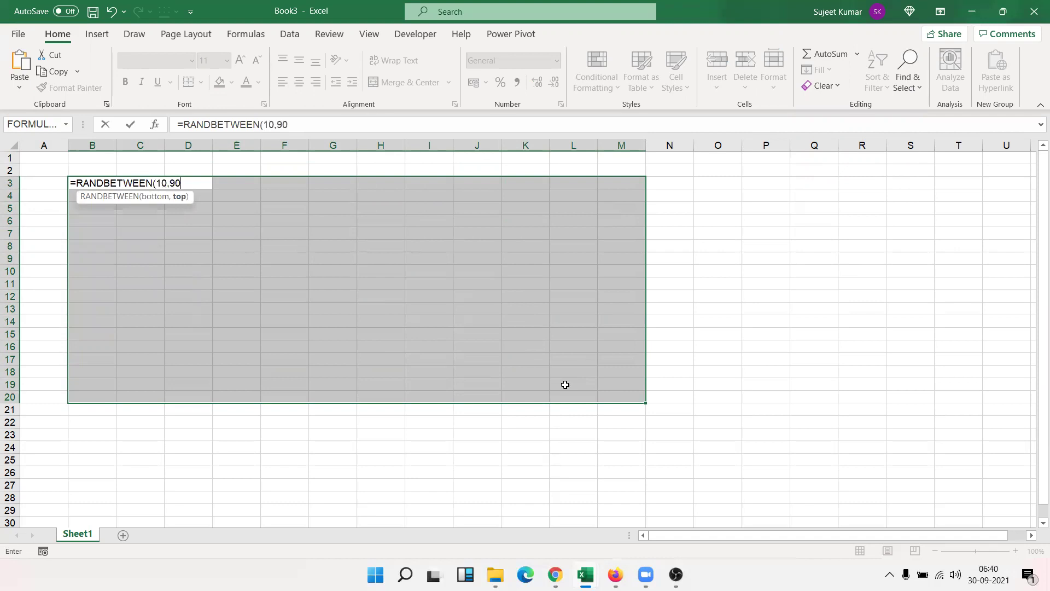
{"action": "type", "text": ")"}
{"action": "key", "text": "Return"}
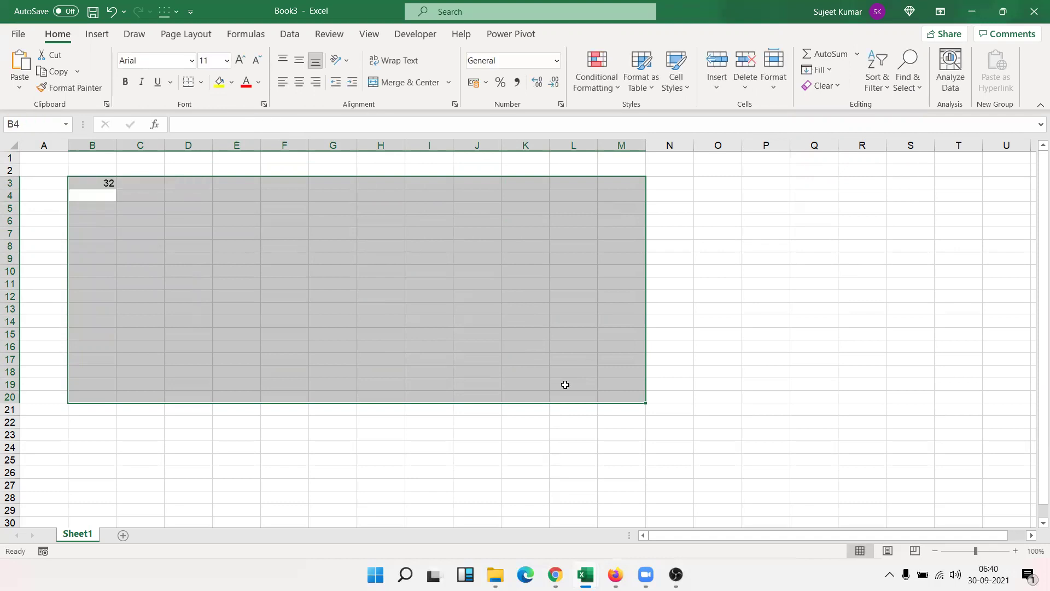
{"action": "key", "text": "ctrl+d"}
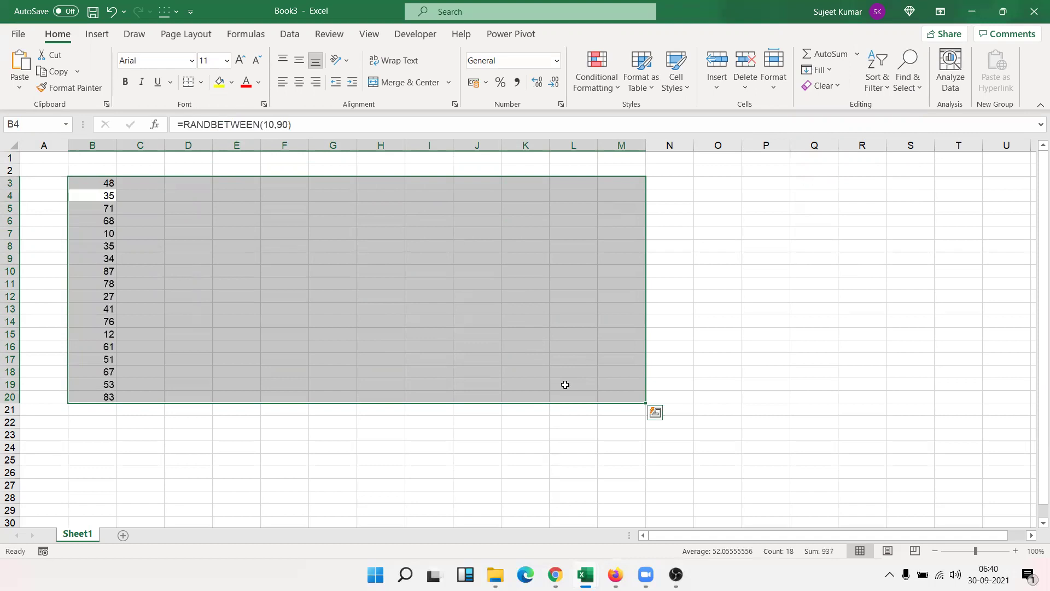
{"action": "key", "text": "ctrl+r"}
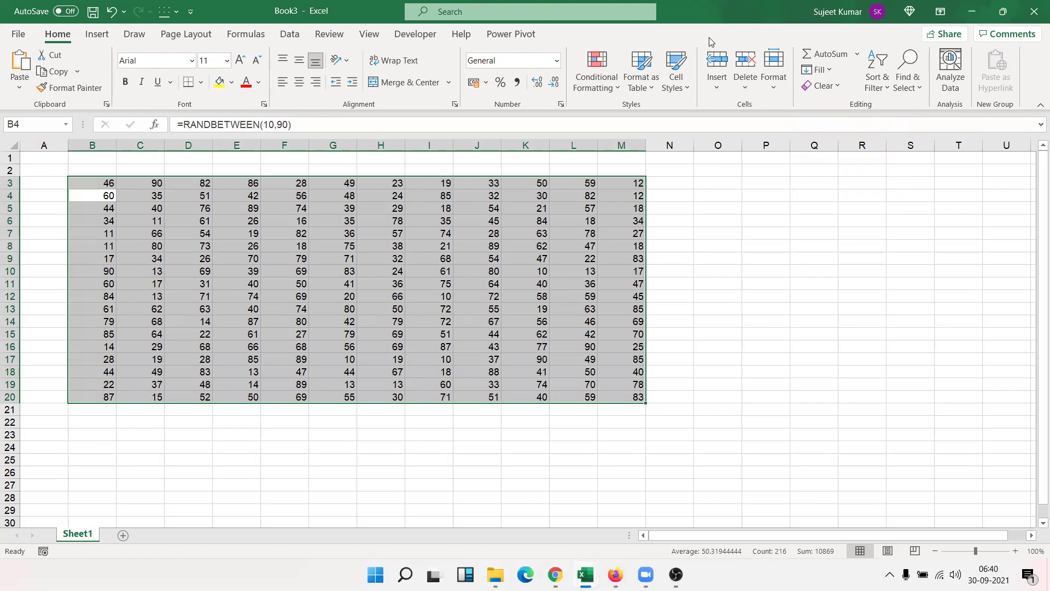
Examine the Fill options available for the block of random numbers.
{"action": "left_click", "coordinate": [831, 70]}
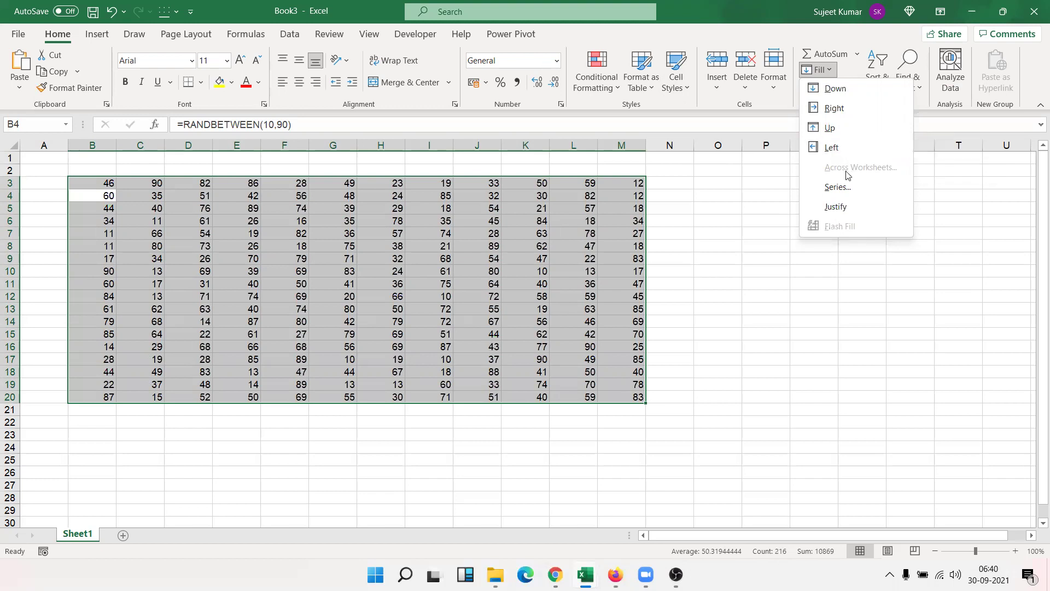
{"action": "left_click", "coordinate": [538, 247]}
{"action": "left_click", "coordinate": [822, 68]}
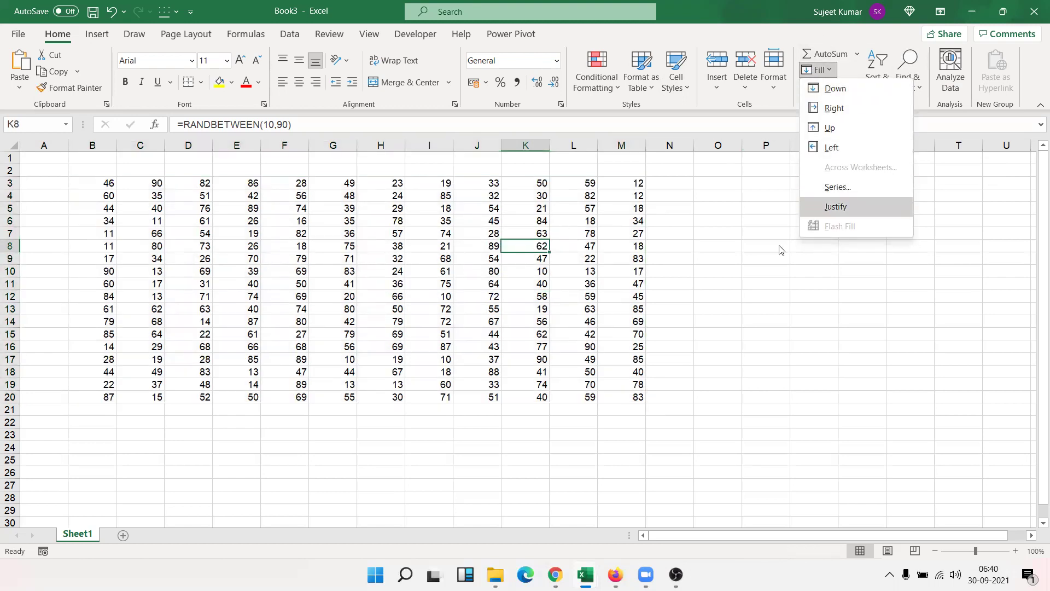
{"action": "left_click", "coordinate": [742, 288]}
{"action": "left_click", "coordinate": [685, 347]}
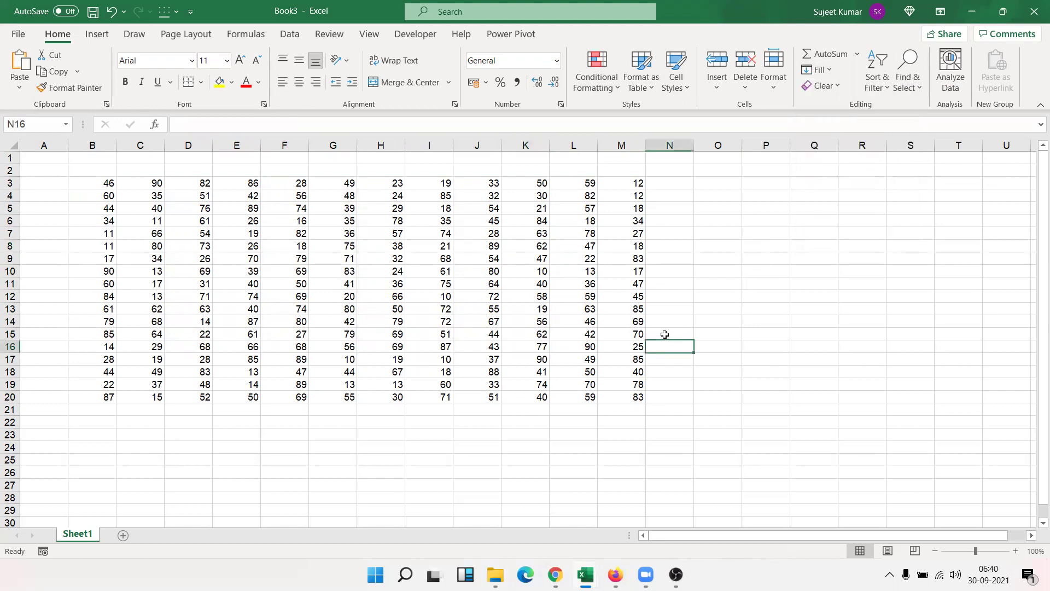
Create a new blank workbook, add four worksheets up to Sheet5, and return to Sheet1.
{"action": "key", "text": "ctrl+n"}
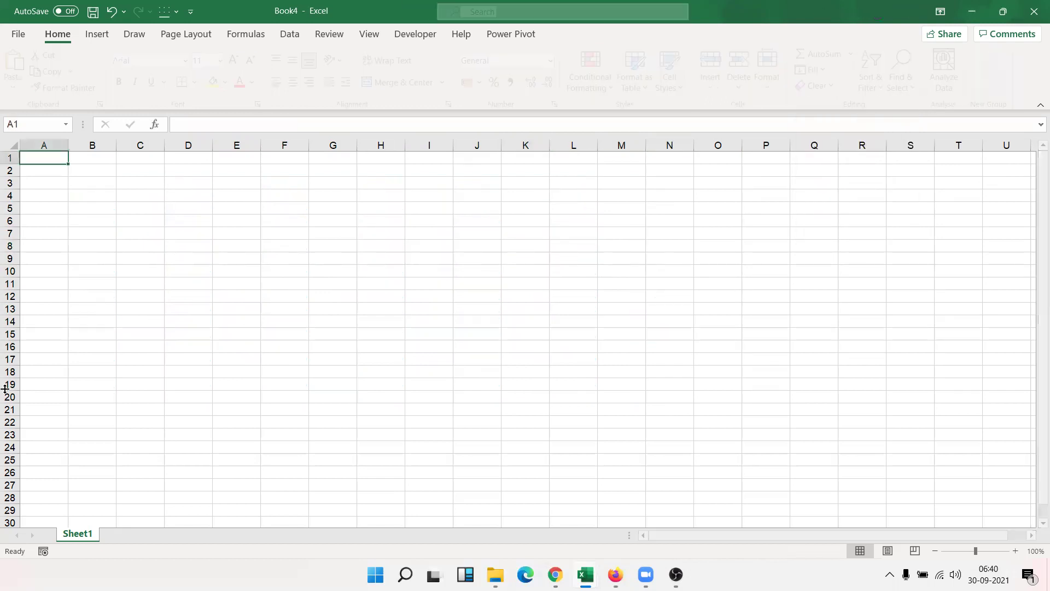
{"action": "left_click", "coordinate": [122, 533]}
{"action": "left_click", "coordinate": [166, 534]}
{"action": "left_click", "coordinate": [209, 535]}
{"action": "left_click", "coordinate": [251, 536]}
{"action": "left_click", "coordinate": [77, 533]}
Enter the label Date in B3 and today's date, 30-09-2021, in C3.
{"action": "left_click", "coordinate": [83, 183]}
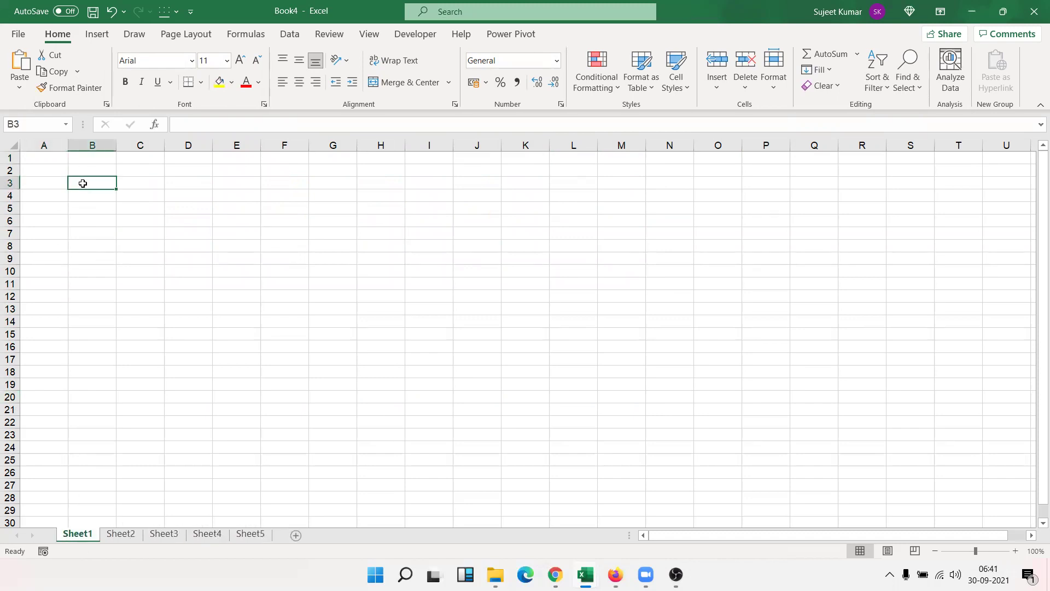
{"action": "type", "text": "Date"}
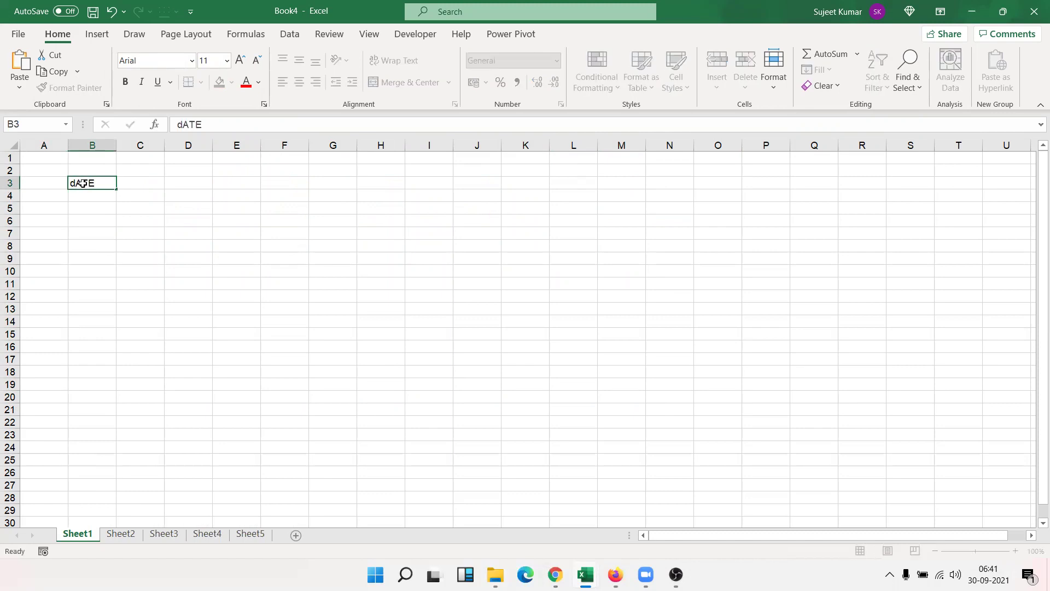
{"action": "key", "text": "Tab"}
{"action": "key", "text": "ctrl+semicolon"}
{"action": "key", "text": "Return"}
Highlight the date label and its value in B3:C3 with a yellow fill.
{"action": "left_click", "coordinate": [82, 183]}
{"action": "key", "text": "shift+Right"}
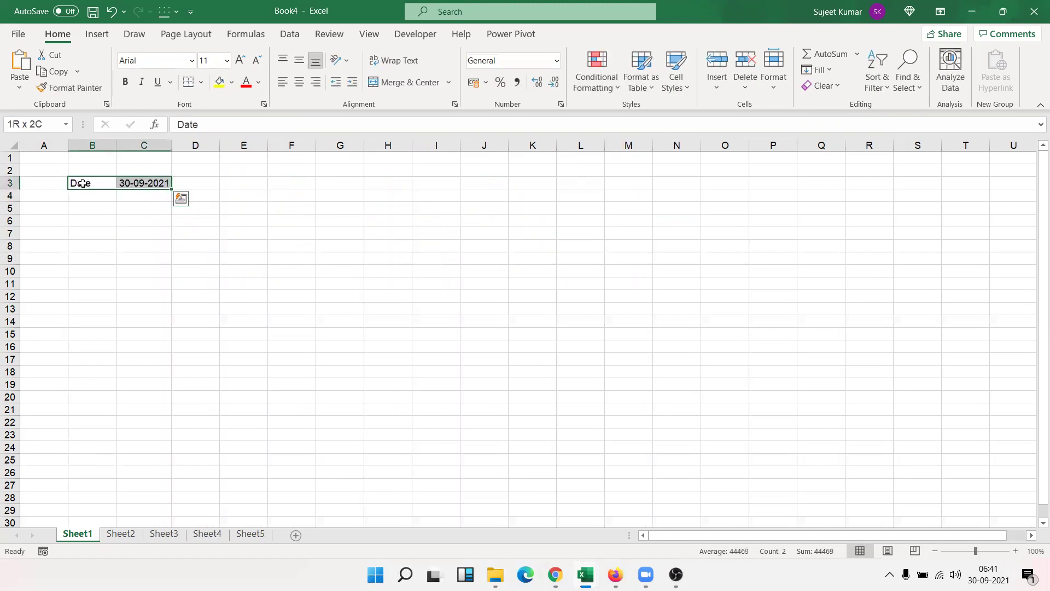
{"action": "left_click", "coordinate": [219, 82]}
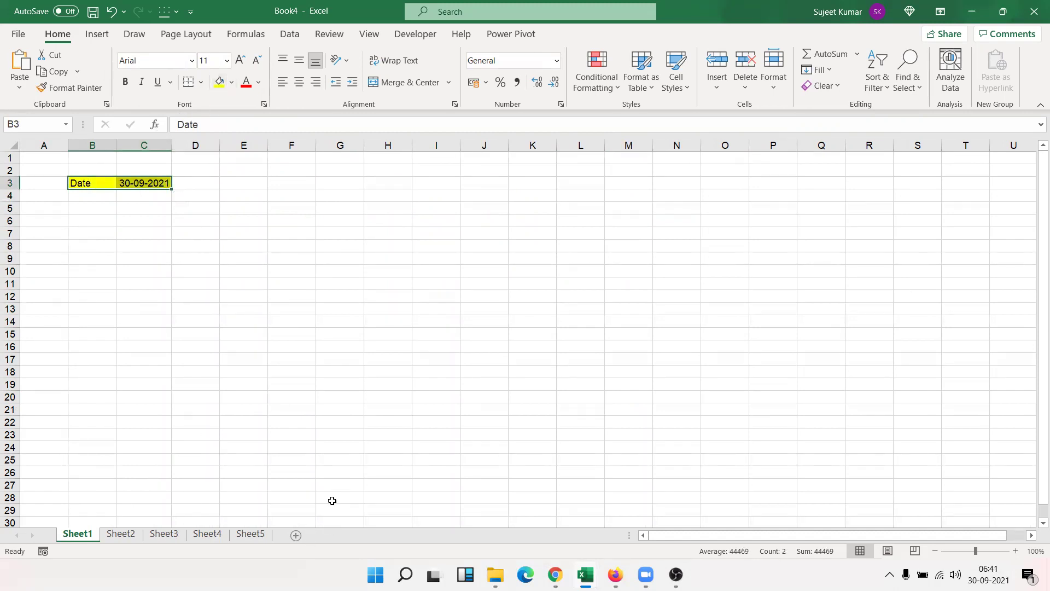
Group Sheet1 through Sheet5 and fill B3:C3 across the worksheets with the All option.
{"action": "left_click", "coordinate": [259, 537], "text": "shift"}
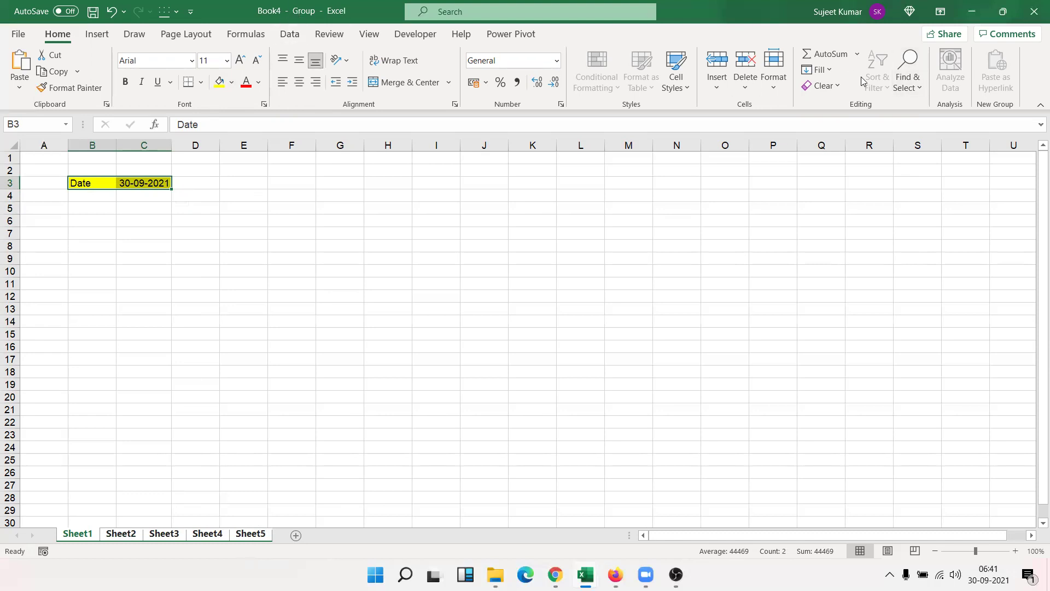
{"action": "left_click", "coordinate": [829, 70]}
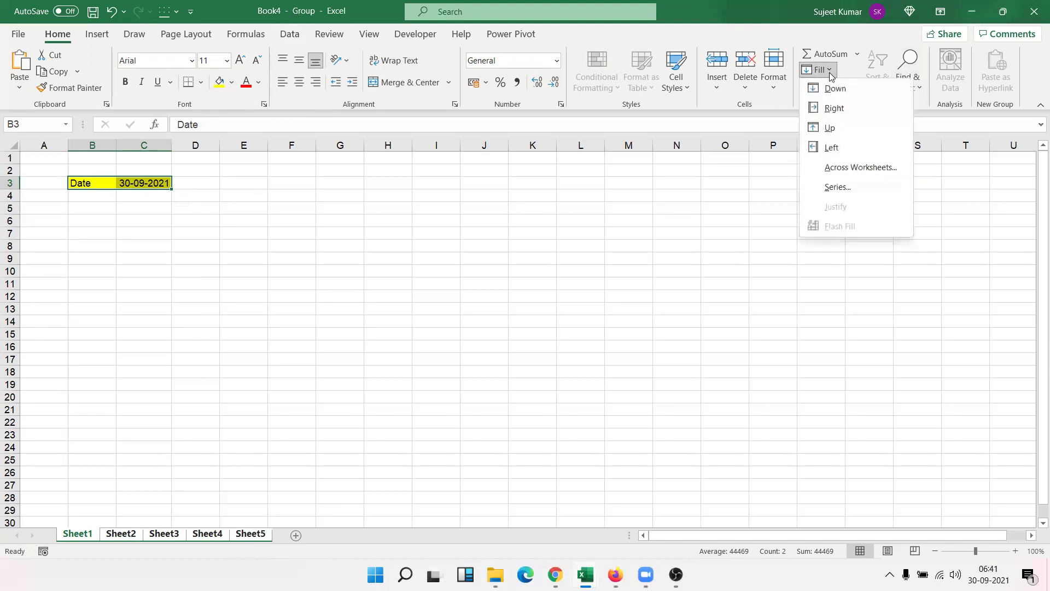
{"action": "left_click", "coordinate": [872, 169]}
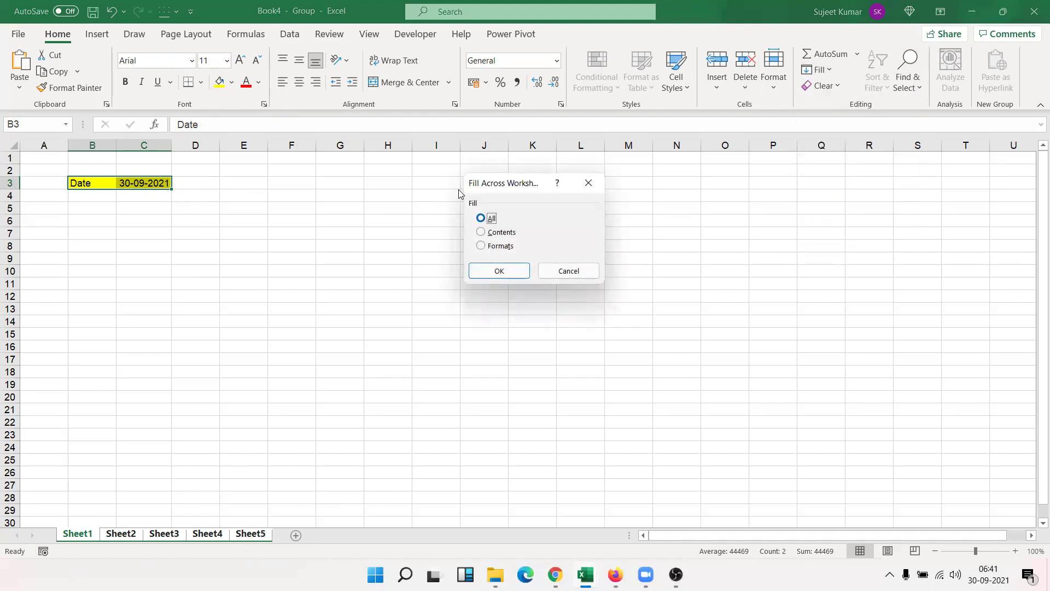
{"action": "left_click_drag", "start_coordinate": [484, 189], "coordinate": [441, 184]}
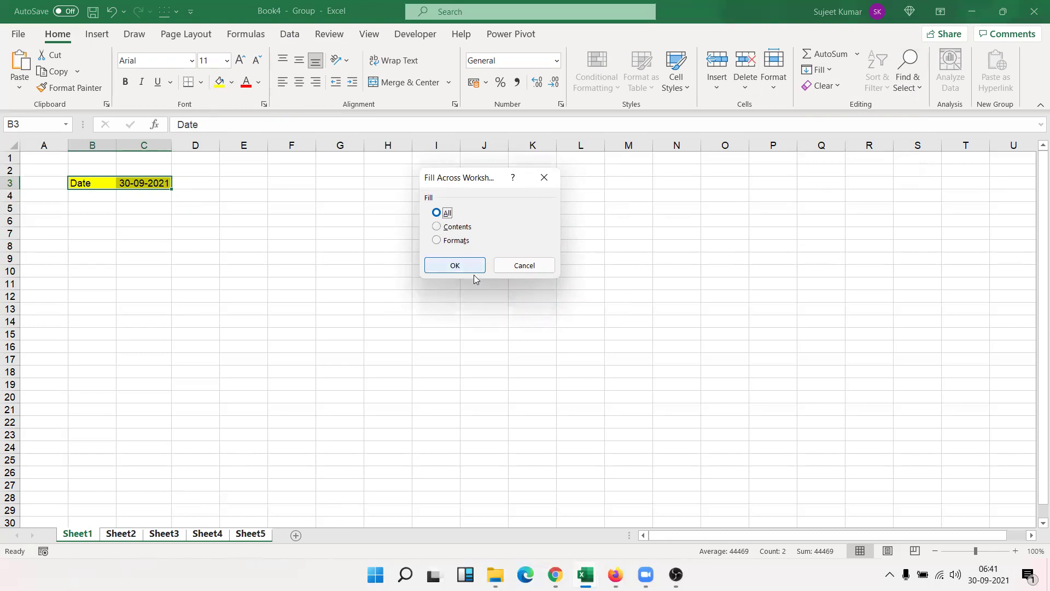
{"action": "left_click", "coordinate": [456, 267]}
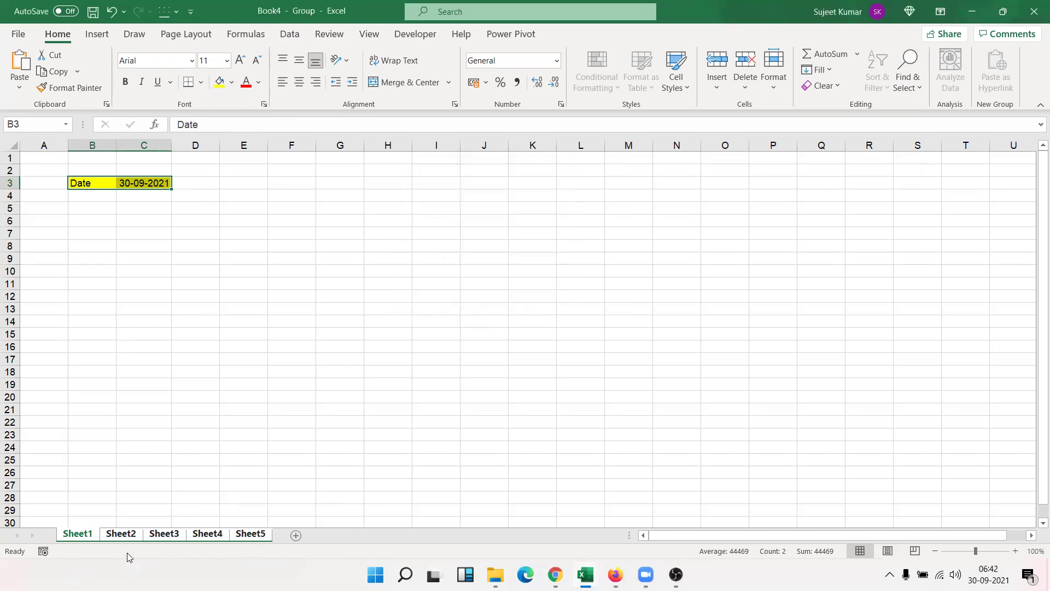
Check the copied date cells on Sheet2 and Sheet3 and review the Fill options.
{"action": "left_click", "coordinate": [161, 534]}
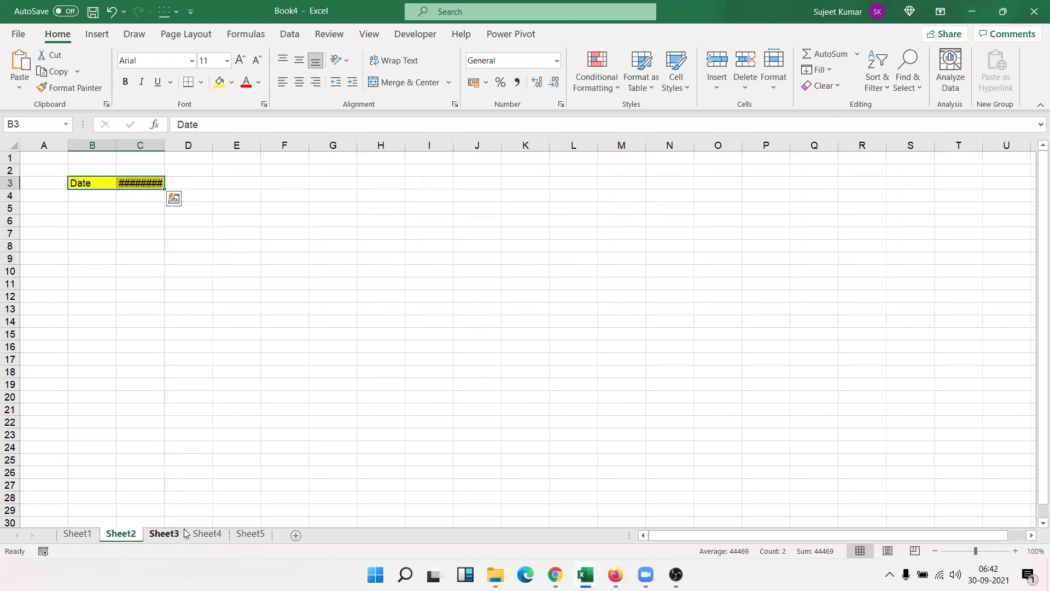
{"action": "left_click", "coordinate": [223, 524]}
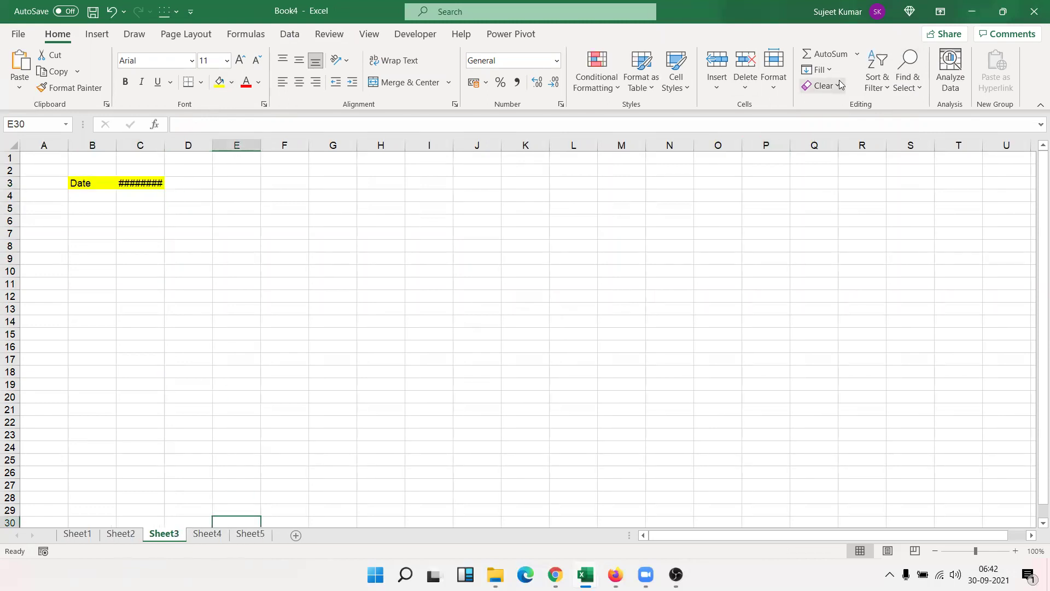
{"action": "left_click", "coordinate": [826, 69]}
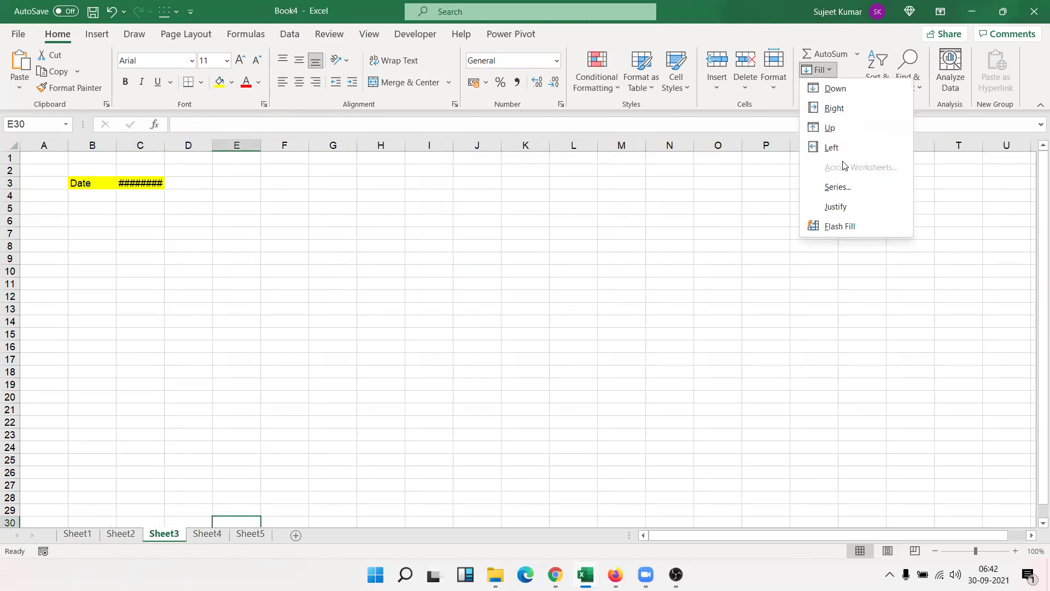
{"action": "left_click", "coordinate": [199, 477]}
Switch to the Book3 workbook and add a new blank worksheet.
{"action": "key", "text": "alt+Tab"}
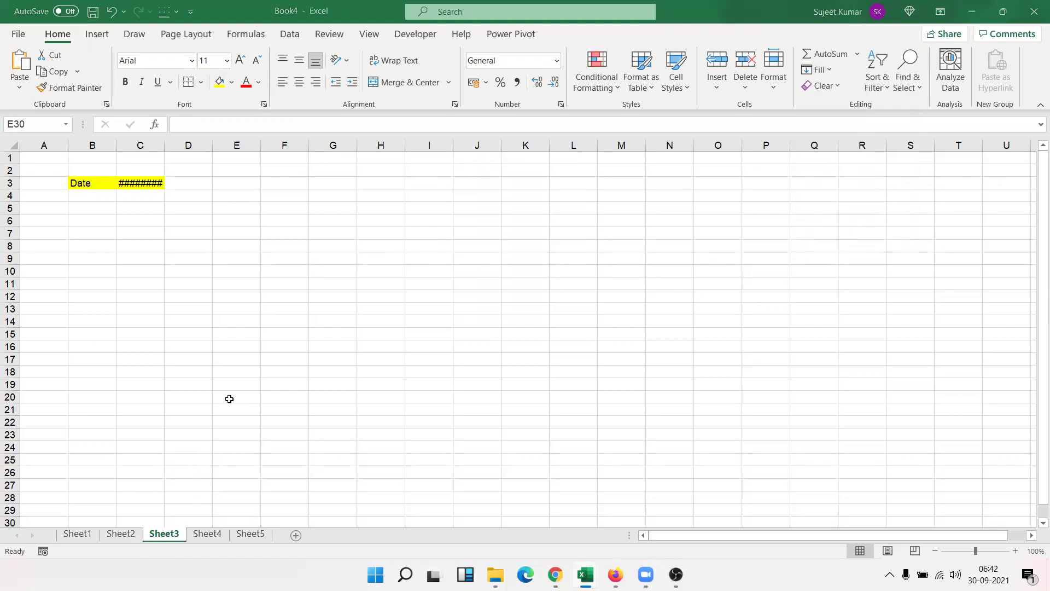
{"action": "key", "text": "alt+Tab"}
{"action": "left_click", "coordinate": [127, 539]}
{"action": "key", "text": "alt+Tab"}
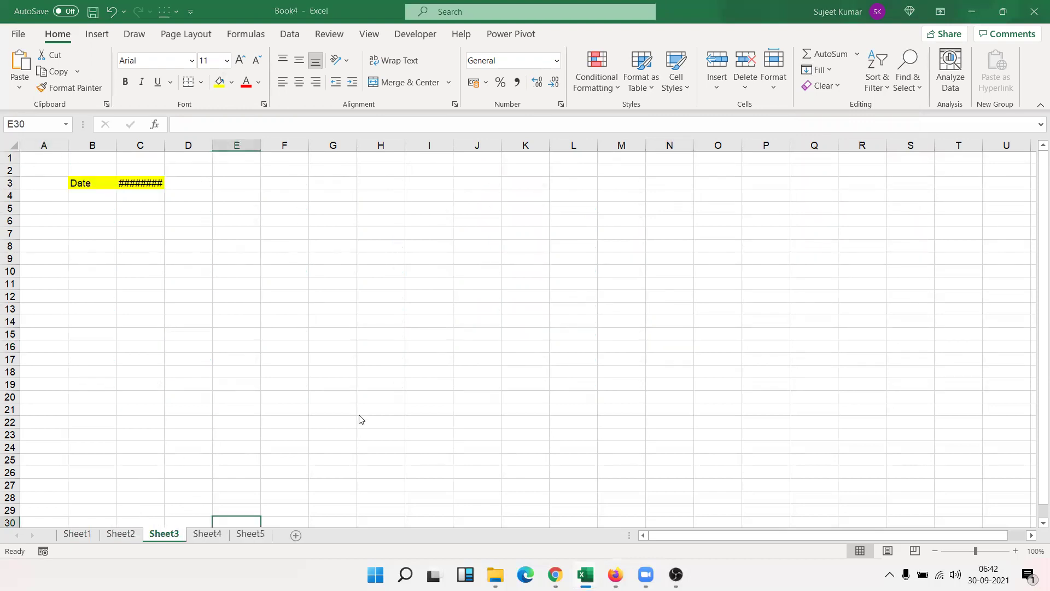
{"action": "key", "text": "alt+Tab"}
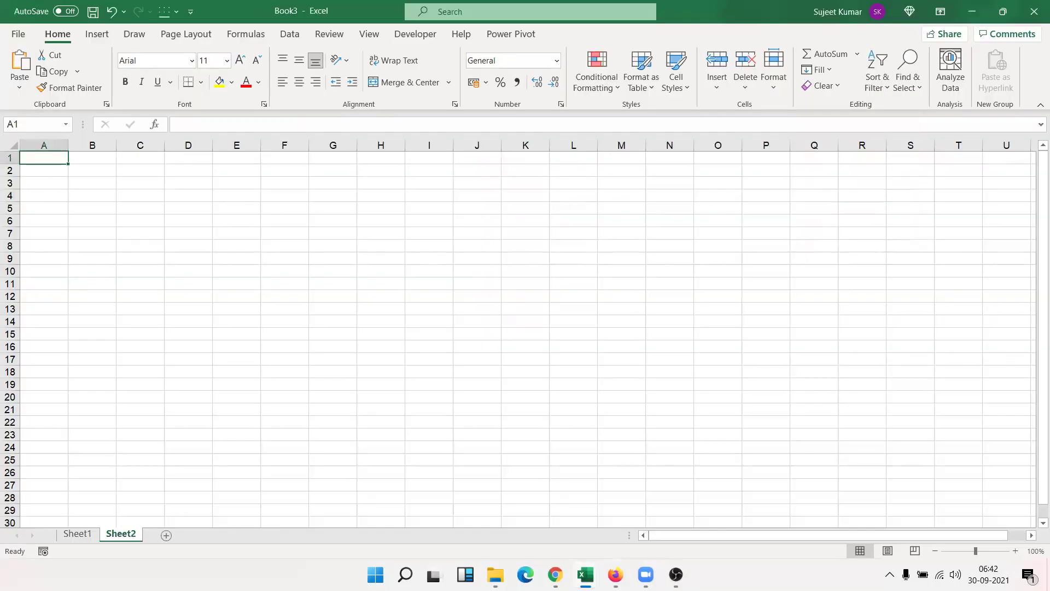
Switch to the OBS Studio Update window and launch OBS.
{"action": "left_click", "coordinate": [675, 575]}
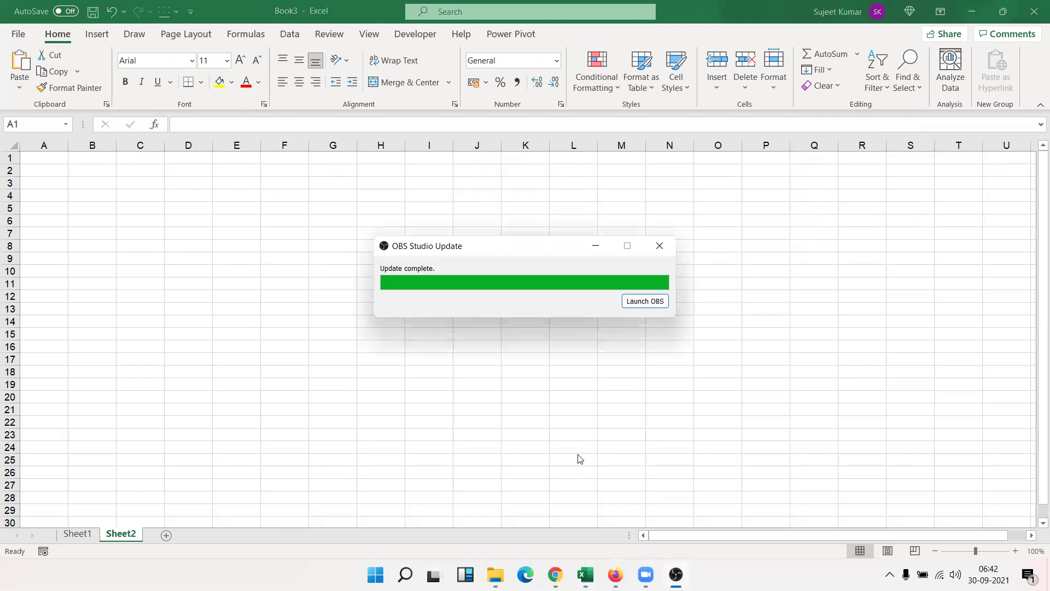
{"action": "left_click", "coordinate": [638, 301]}
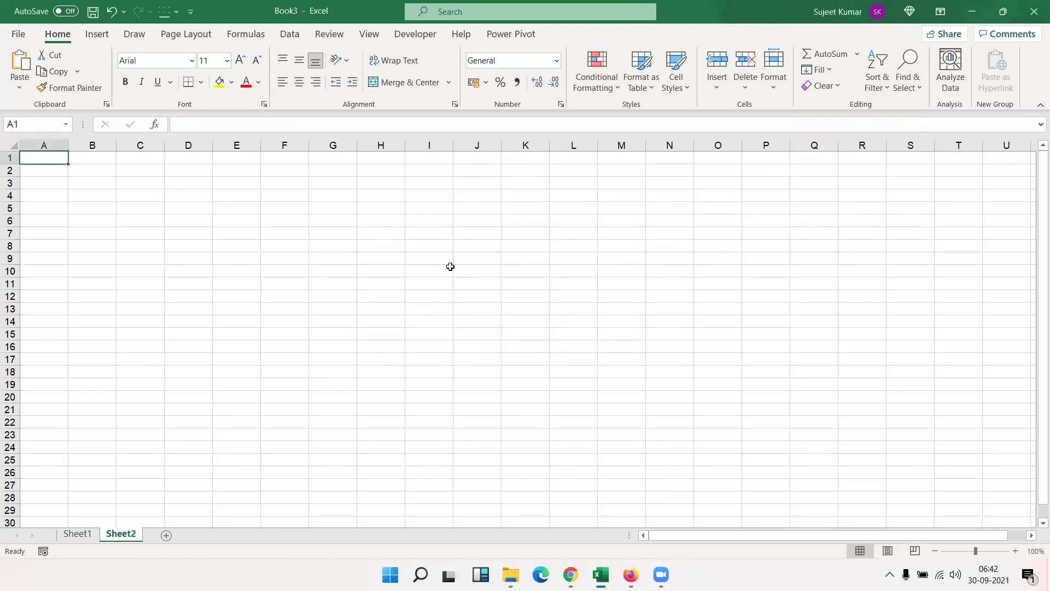
Enter 1 in A1 and 2 in A2 on Sheet2 of Book3.
{"action": "left_click", "coordinate": [818, 69]}
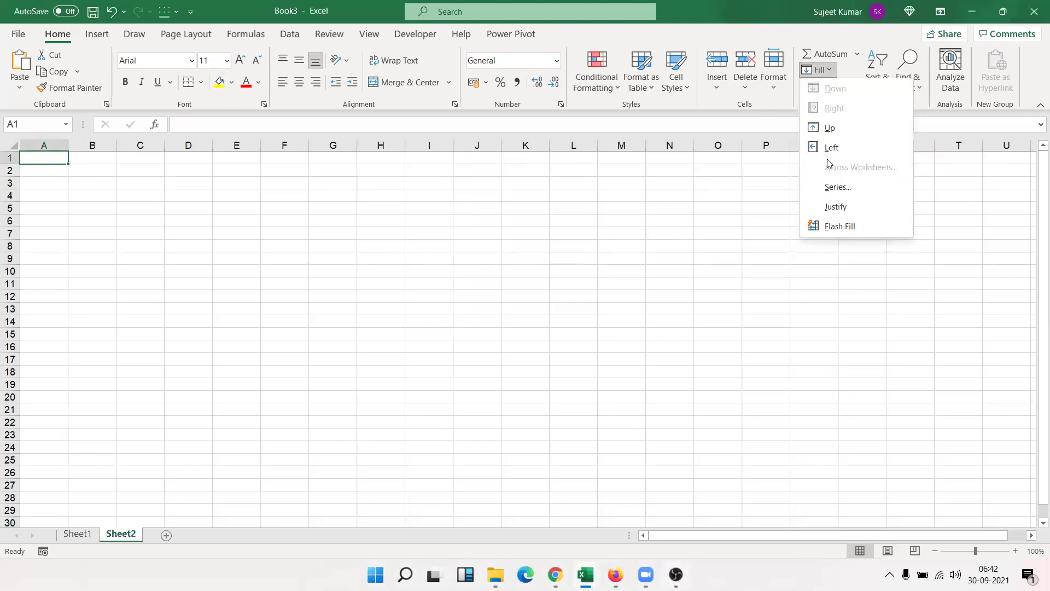
{"action": "left_click", "coordinate": [153, 217]}
{"action": "type", "text": "1"}
{"action": "key", "text": "Return"}
{"action": "type", "text": "2"}
{"action": "key", "text": "Return"}
Try extending the sequence in A1:A2 down to A20 with AutoFill and undo it.
{"action": "left_click", "coordinate": [47, 156]}
{"action": "left_click_drag", "start_coordinate": [47, 168], "coordinate": [49, 171]}
{"action": "left_click_drag", "start_coordinate": [64, 246], "coordinate": [63, 397]}
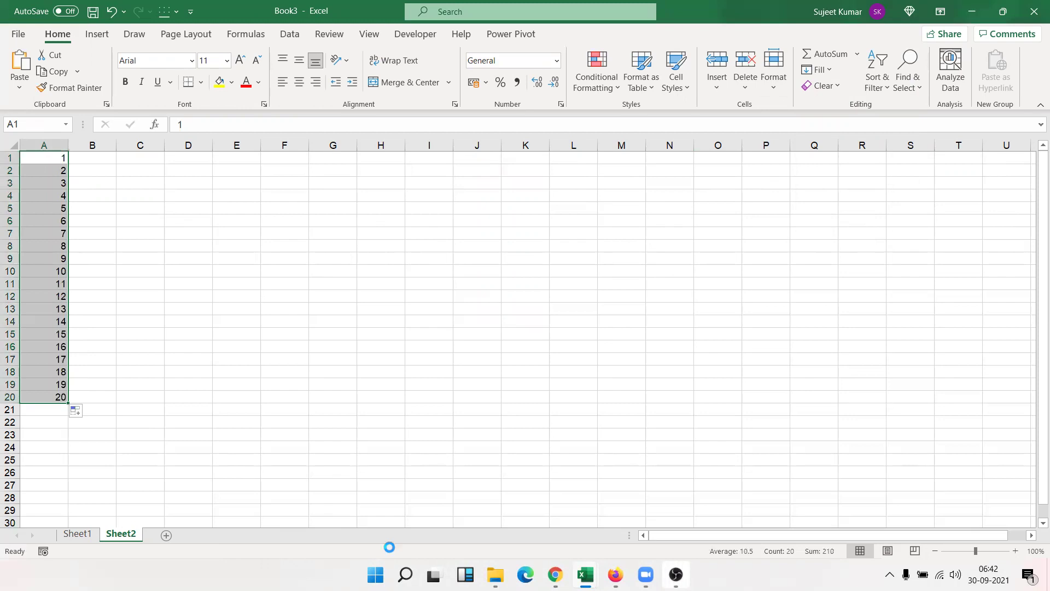
{"action": "key", "text": "ctrl+z"}
Clear the value in A2, keeping only the starting number in A1.
{"action": "left_click", "coordinate": [120, 218]}
{"action": "left_click", "coordinate": [42, 168]}
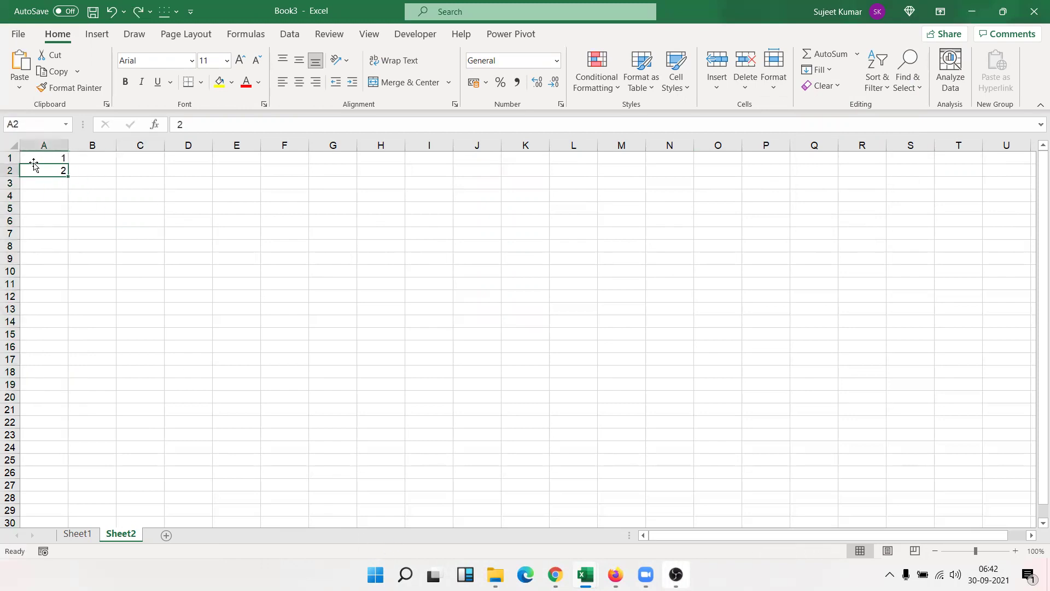
{"action": "key", "text": "Delete"}
Fill A1:A20 with a linear column series from the starting 1, using step value 1 and stop value 10.
{"action": "left_click", "coordinate": [33, 162]}
{"action": "key", "text": "shift+Down"}
{"action": "key", "text": "shift+Down"}
{"action": "key", "text": "shift+Down"}
{"action": "key", "text": "shift+Down"}
{"action": "key", "text": "shift+Down"}
{"action": "key", "text": "shift+Down"}
{"action": "key", "text": "shift+Down"}
{"action": "key", "text": "shift+Down"}
{"action": "key", "text": "shift+Down"}
{"action": "key", "text": "shift+Down"}
{"action": "key", "text": "shift+Down"}
{"action": "key", "text": "shift+Down"}
{"action": "key", "text": "shift+Down"}
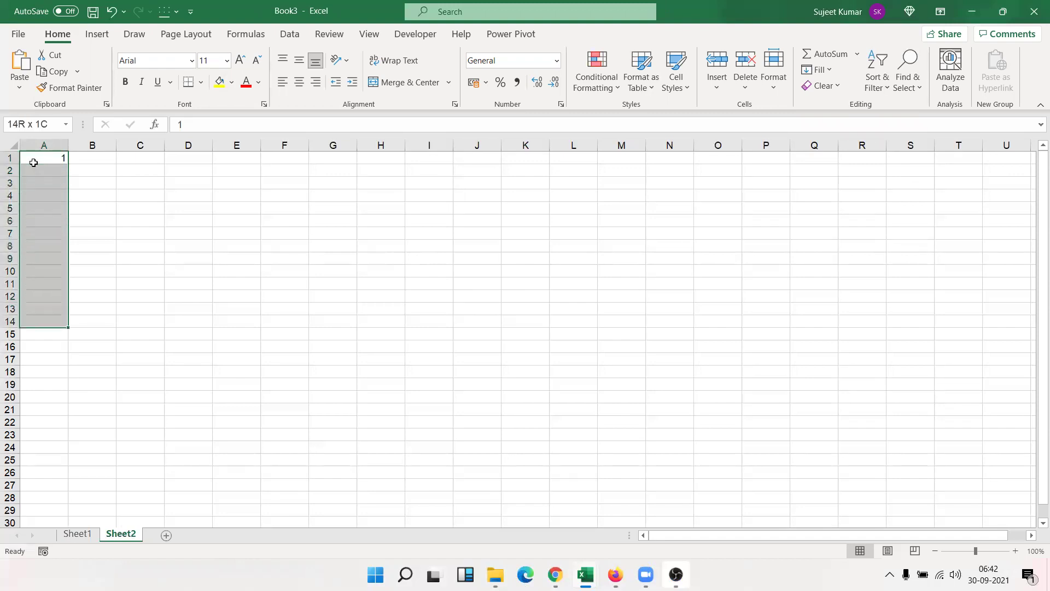
{"action": "key", "text": "shift+Down"}
{"action": "key", "text": "shift+Down"}
{"action": "key", "text": "shift+Down"}
{"action": "key", "text": "shift+Down"}
{"action": "key", "text": "shift+Down"}
{"action": "key", "text": "shift+Down"}
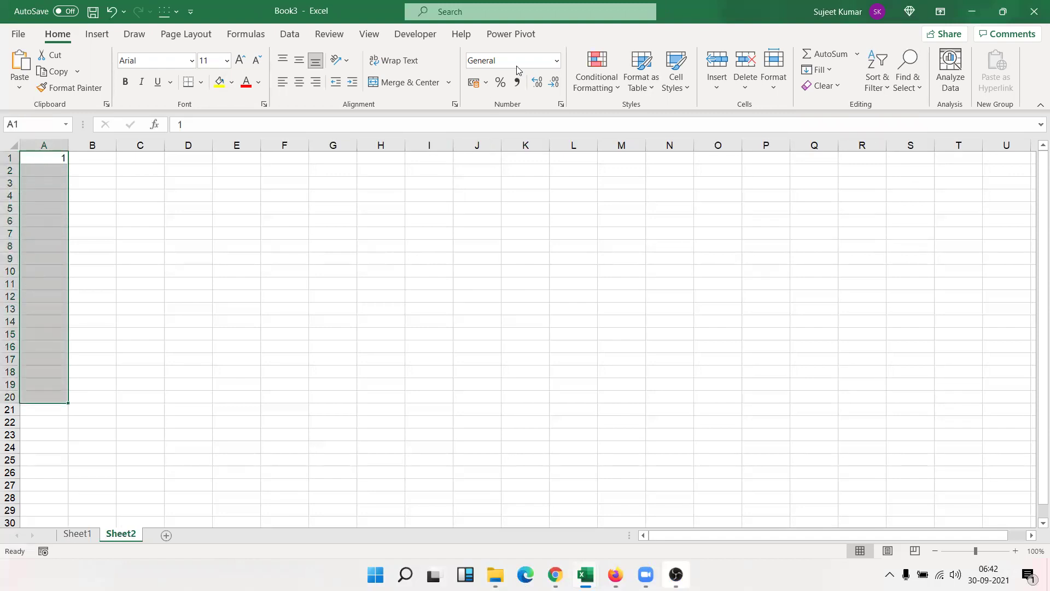
{"action": "left_click", "coordinate": [593, 82]}
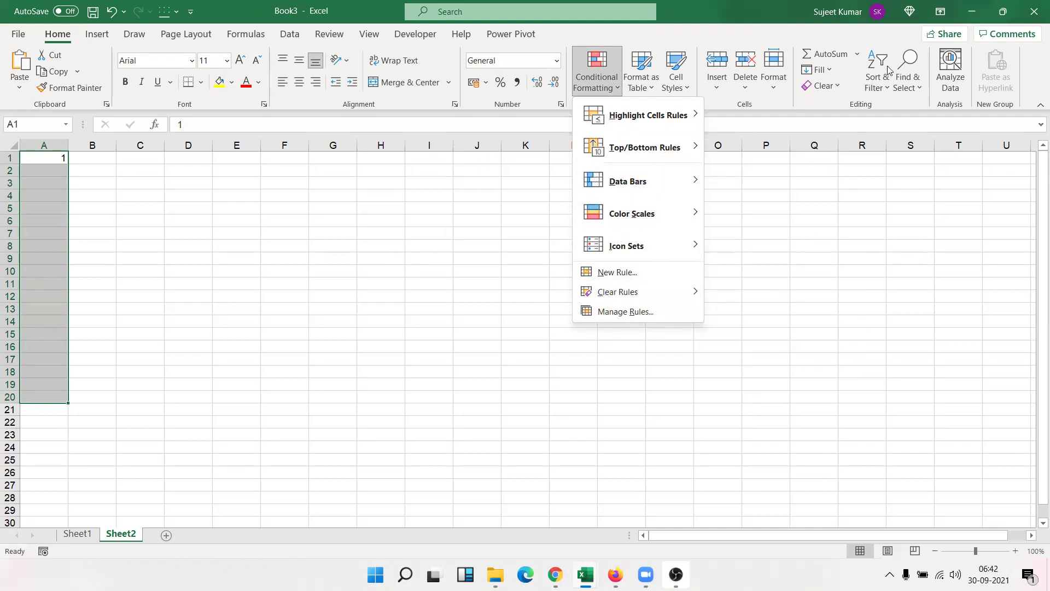
{"action": "left_click", "coordinate": [820, 70]}
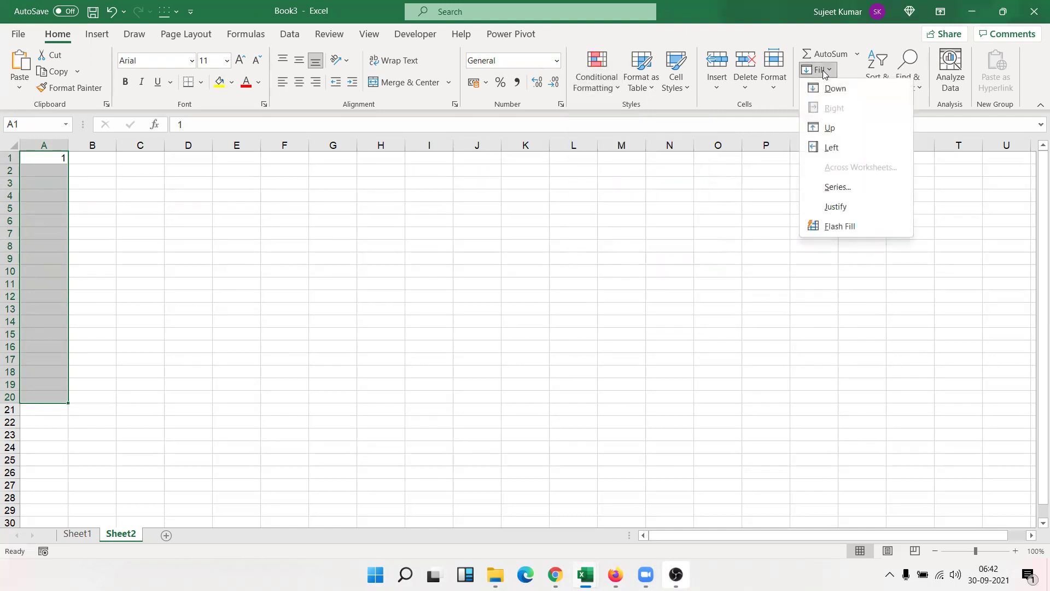
{"action": "left_click", "coordinate": [877, 189]}
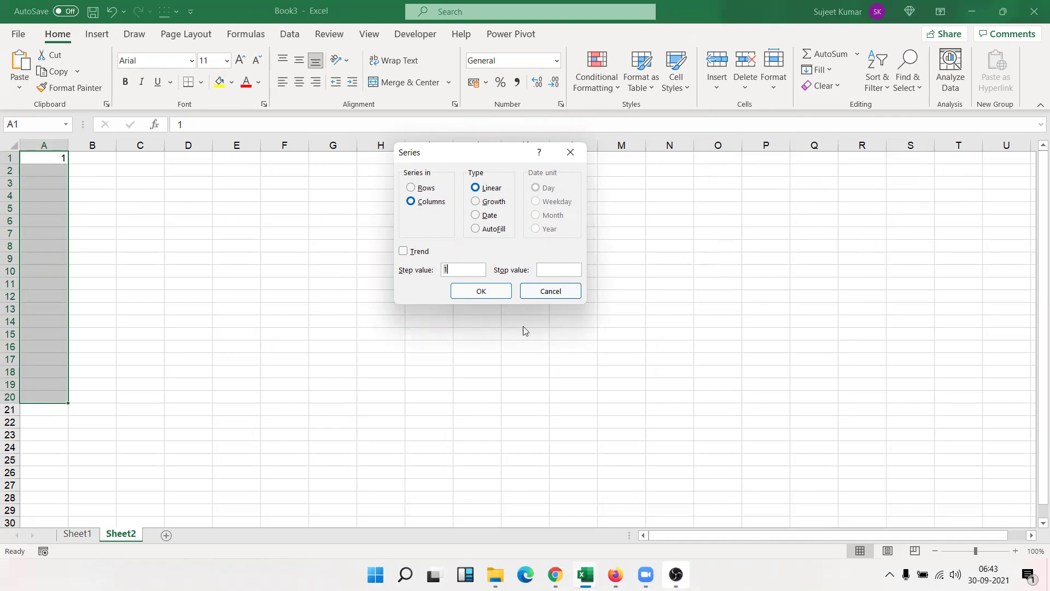
{"action": "left_click", "coordinate": [558, 268]}
{"action": "type", "text": "10"}
{"action": "left_click", "coordinate": [478, 289]}
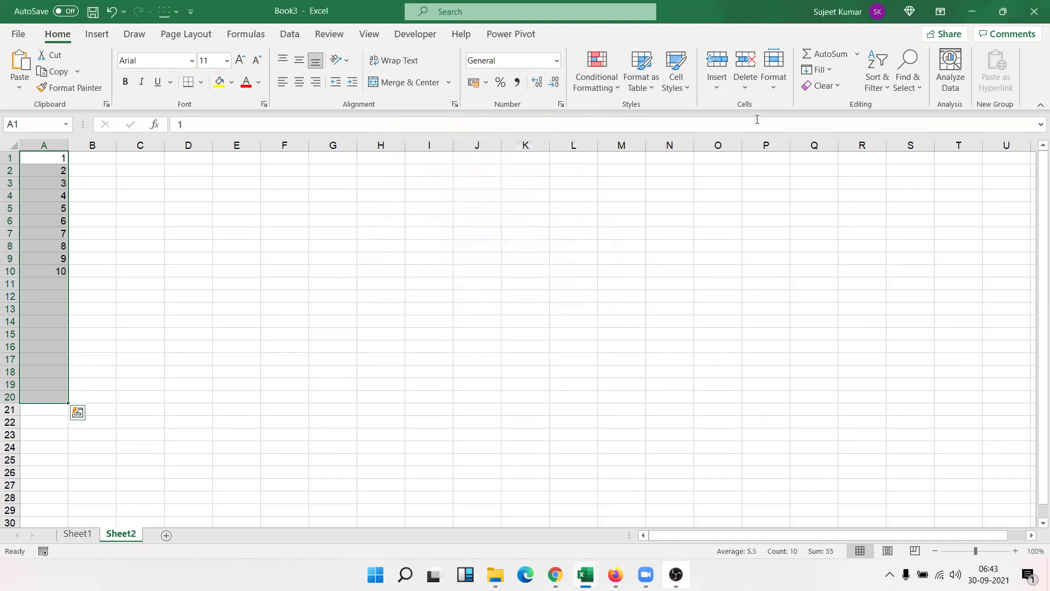
Refill A1:A20 with a linear column series using a step value of 2 and no stop value.
{"action": "left_click", "coordinate": [818, 69]}
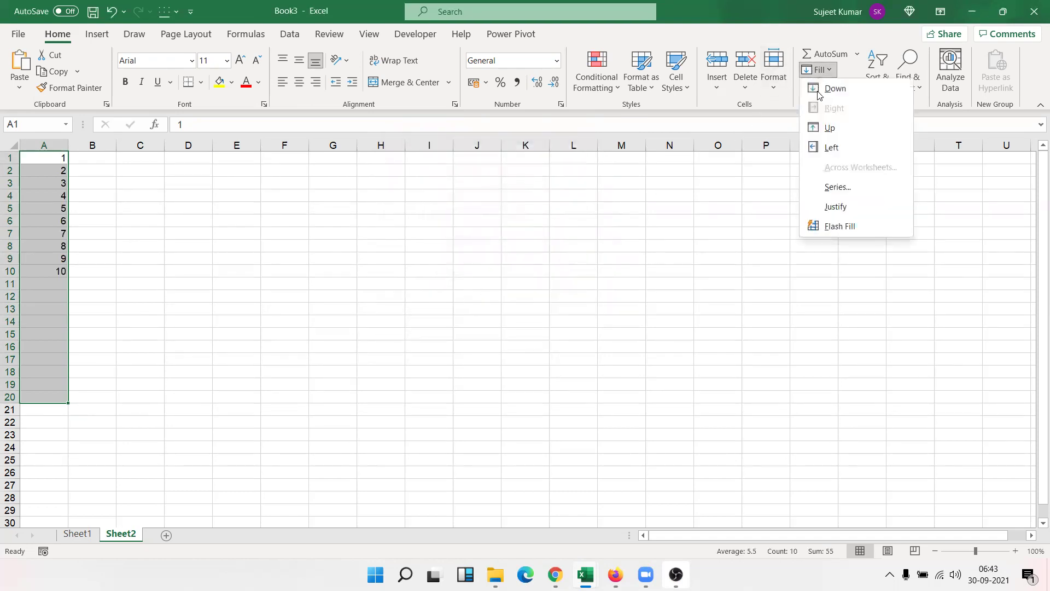
{"action": "left_click", "coordinate": [405, 292]}
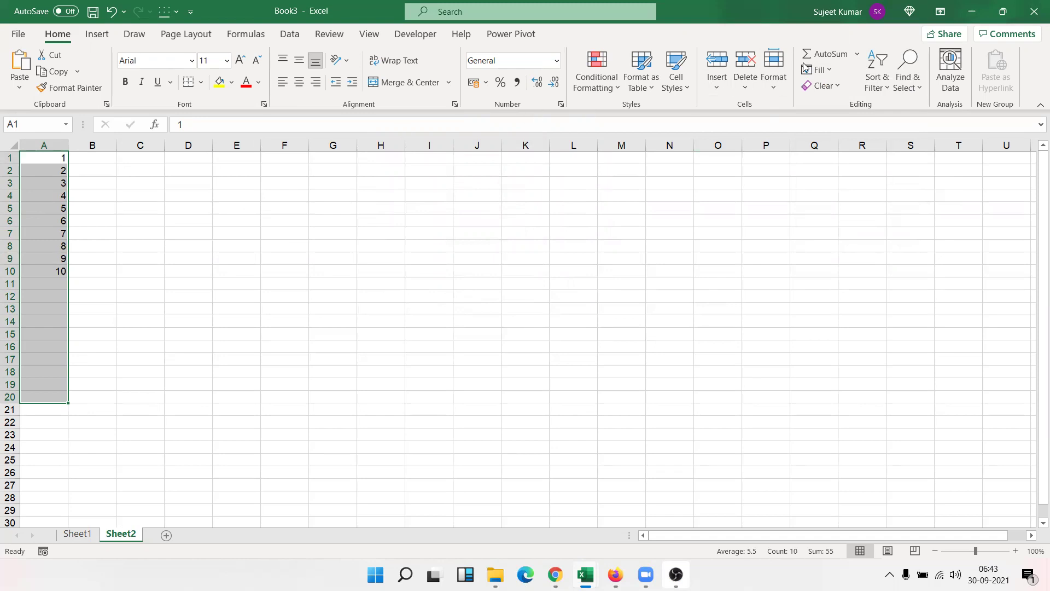
{"action": "left_click", "coordinate": [820, 71]}
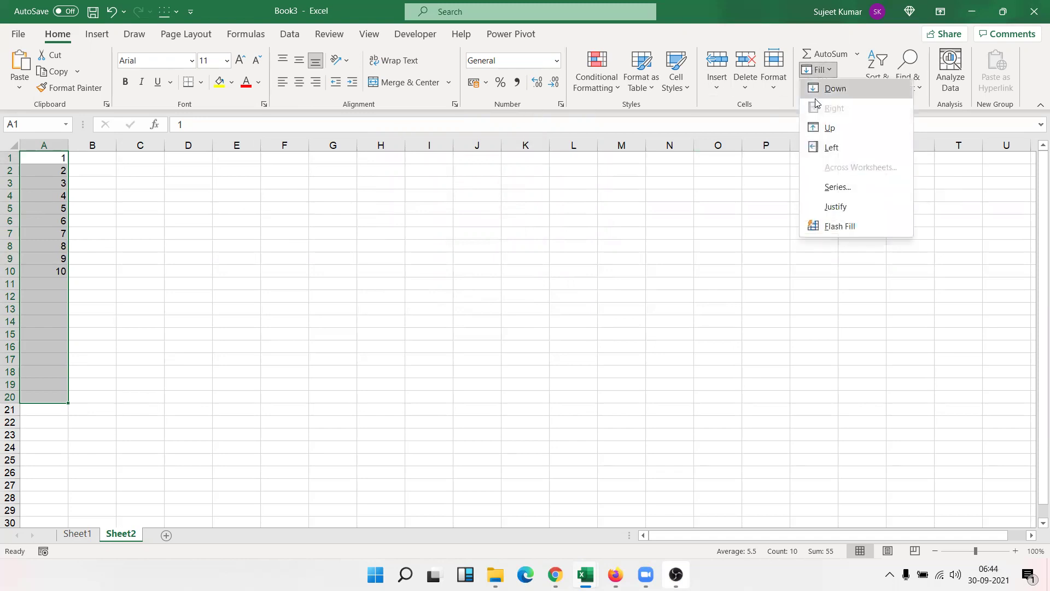
{"action": "left_click", "coordinate": [844, 190]}
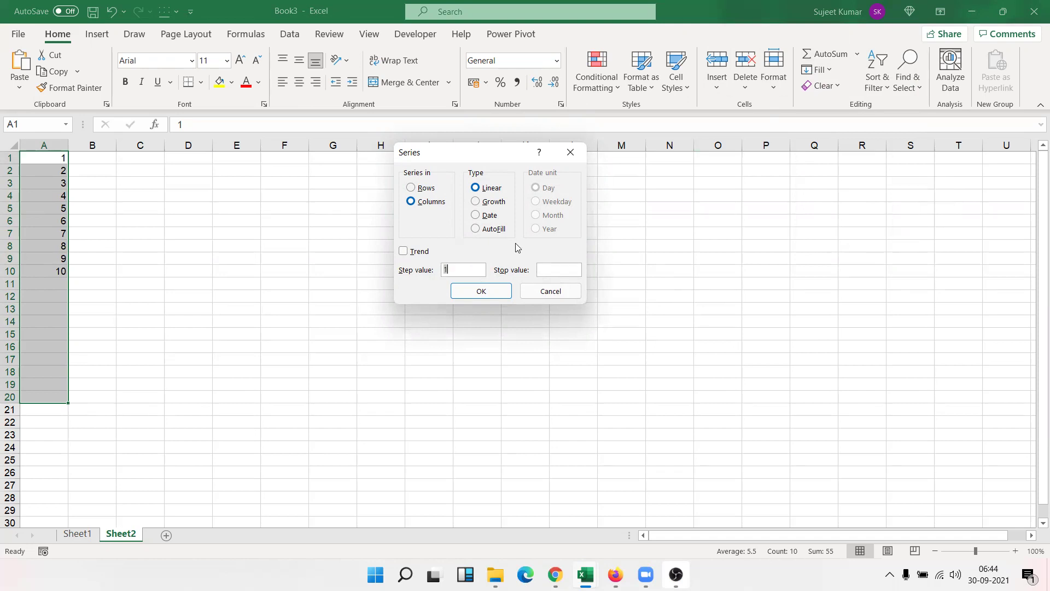
{"action": "type", "text": "2"}
{"action": "left_click", "coordinate": [482, 293]}
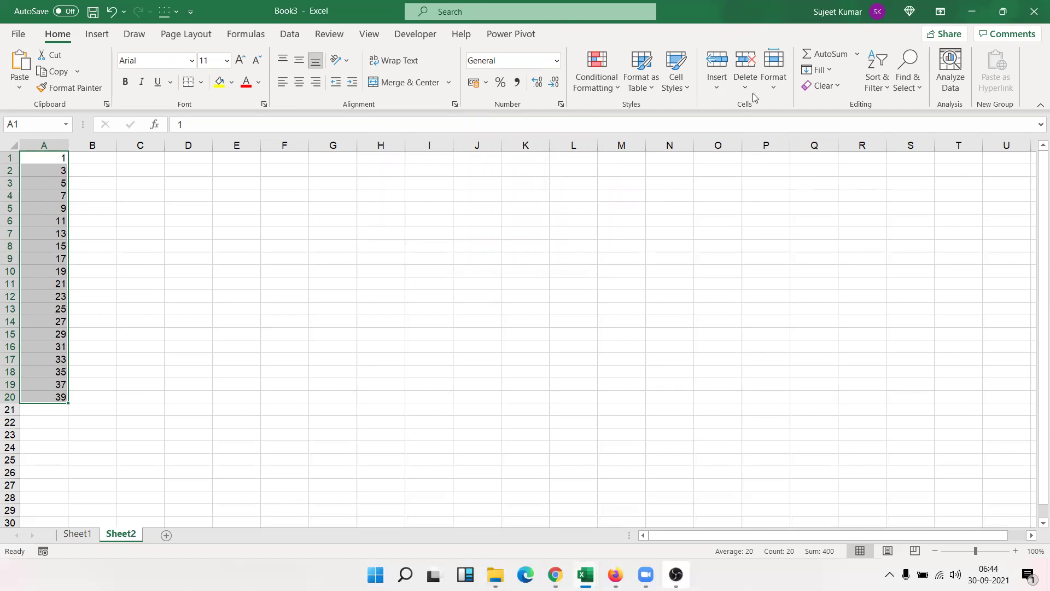
Refill A1:A20 with a growth series in columns using a step value of 2.
{"action": "left_click", "coordinate": [812, 54]}
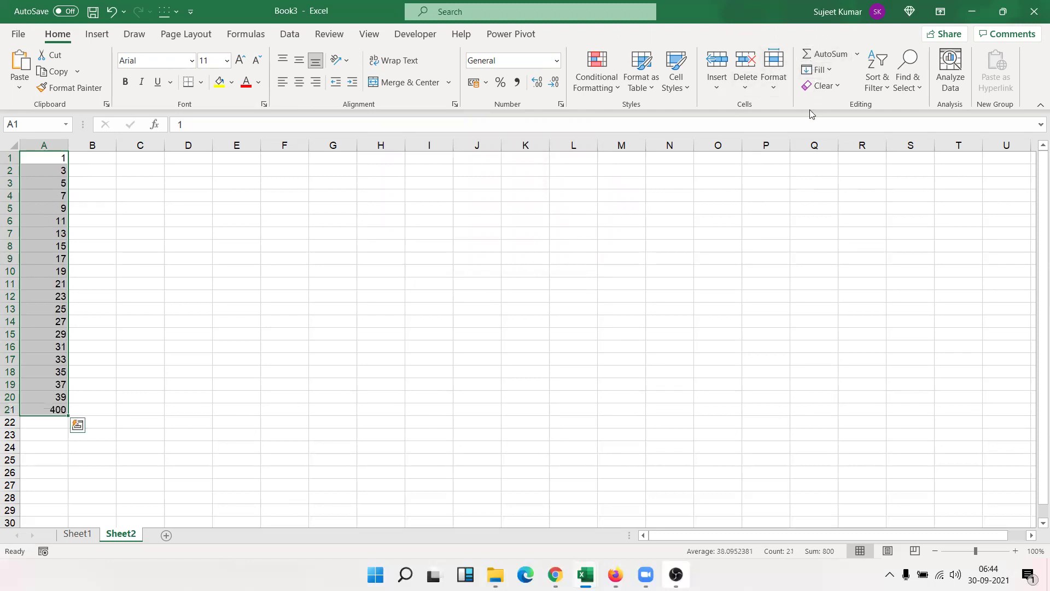
{"action": "key", "text": "ctrl+z"}
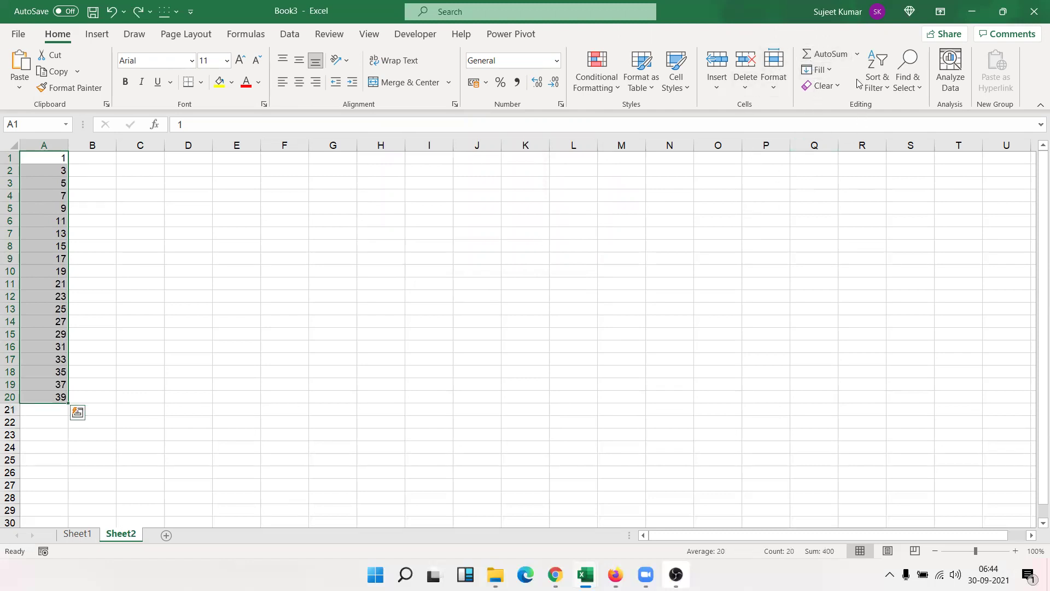
{"action": "left_click", "coordinate": [818, 69]}
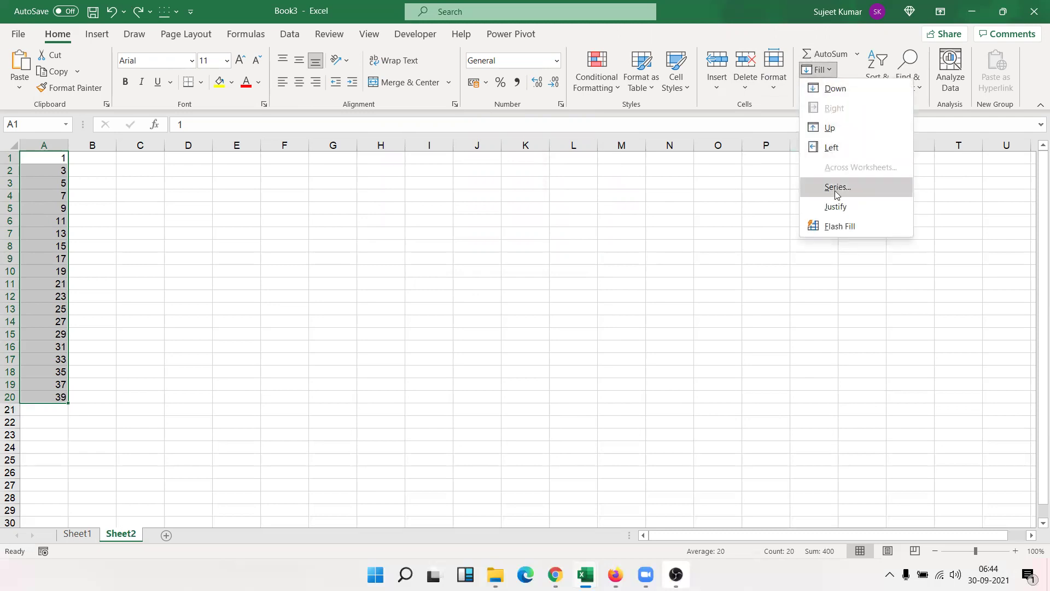
{"action": "left_click", "coordinate": [836, 187]}
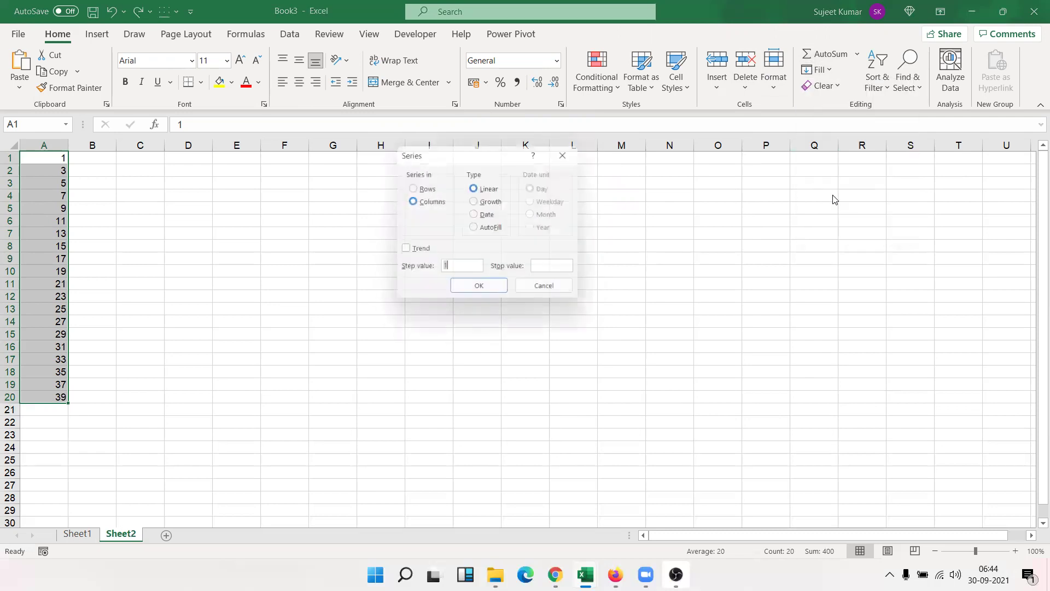
{"action": "left_click", "coordinate": [485, 202]}
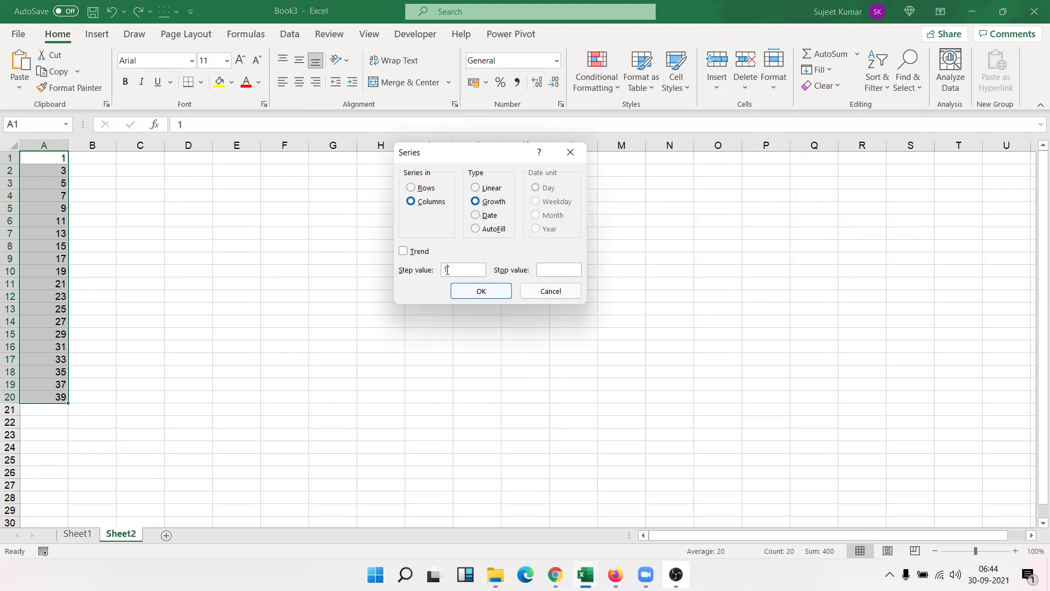
{"action": "double_click", "coordinate": [447, 269]}
{"action": "type", "text": "2"}
{"action": "left_click", "coordinate": [498, 290]}
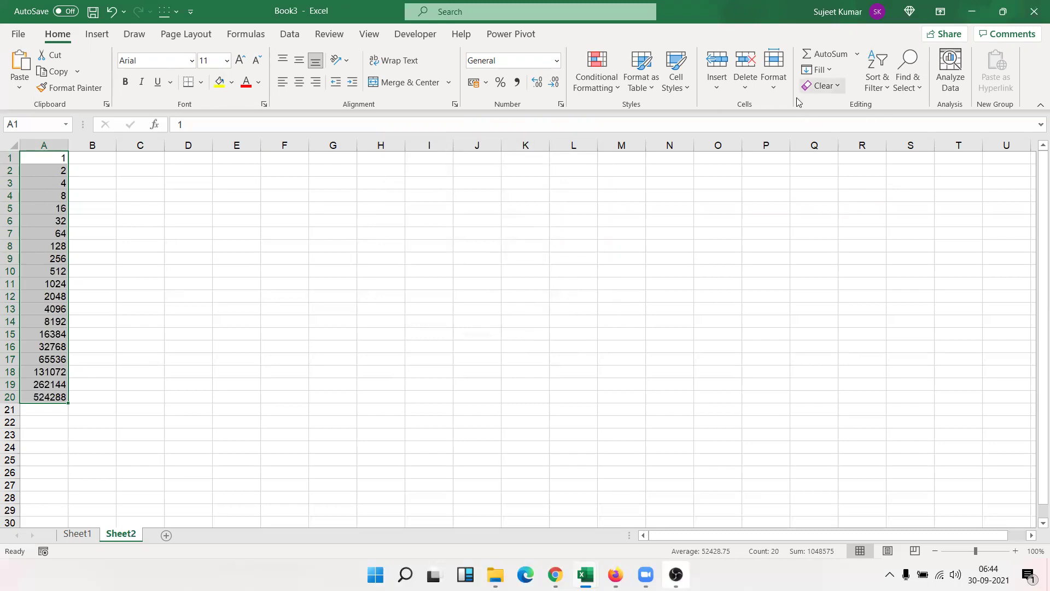
{"action": "left_click", "coordinate": [816, 70]}
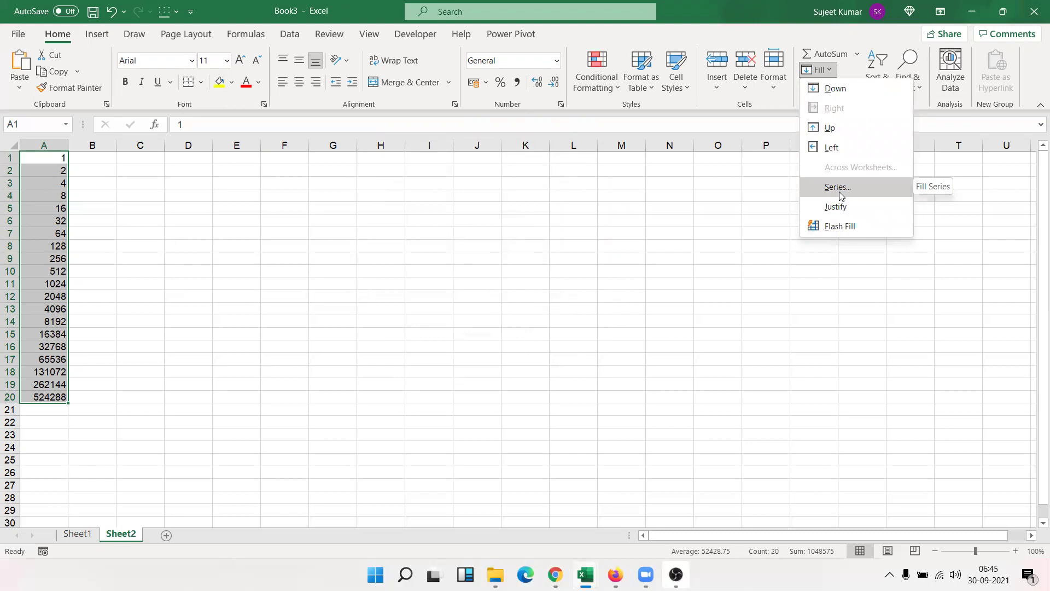
{"action": "left_click", "coordinate": [839, 187]}
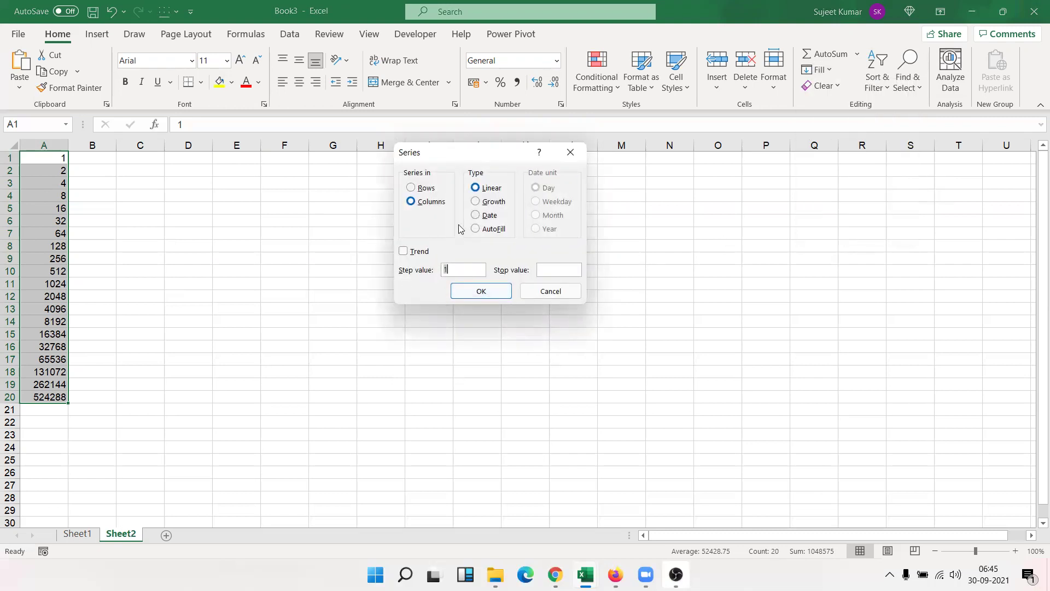
{"action": "left_click", "coordinate": [486, 217]}
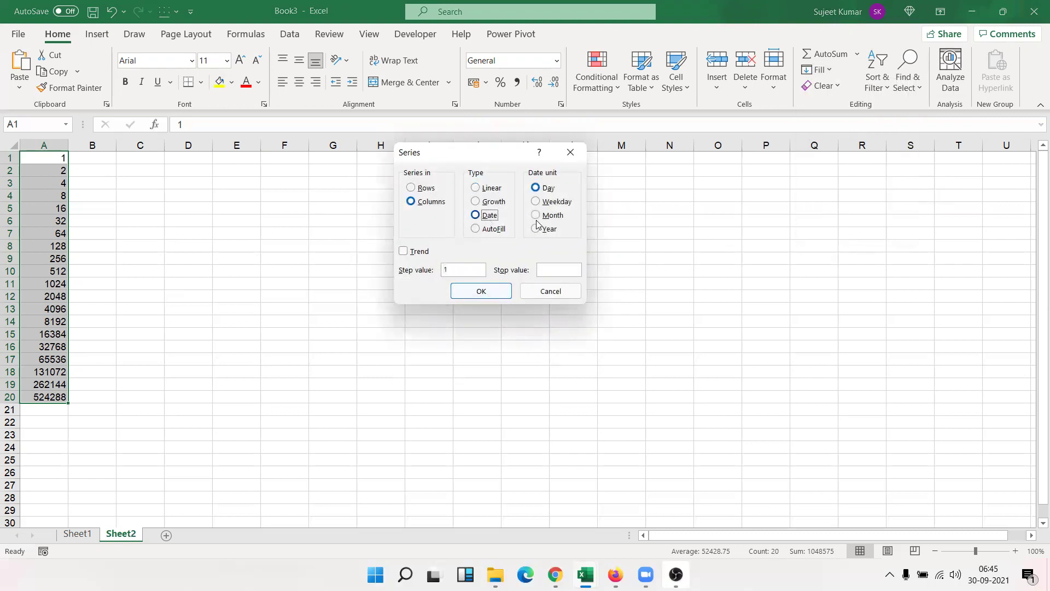
{"action": "key", "text": "Escape"}
Clear the contents of A1:A20 and enter the date 1/9 in A1.
{"action": "key", "text": "Delete"}
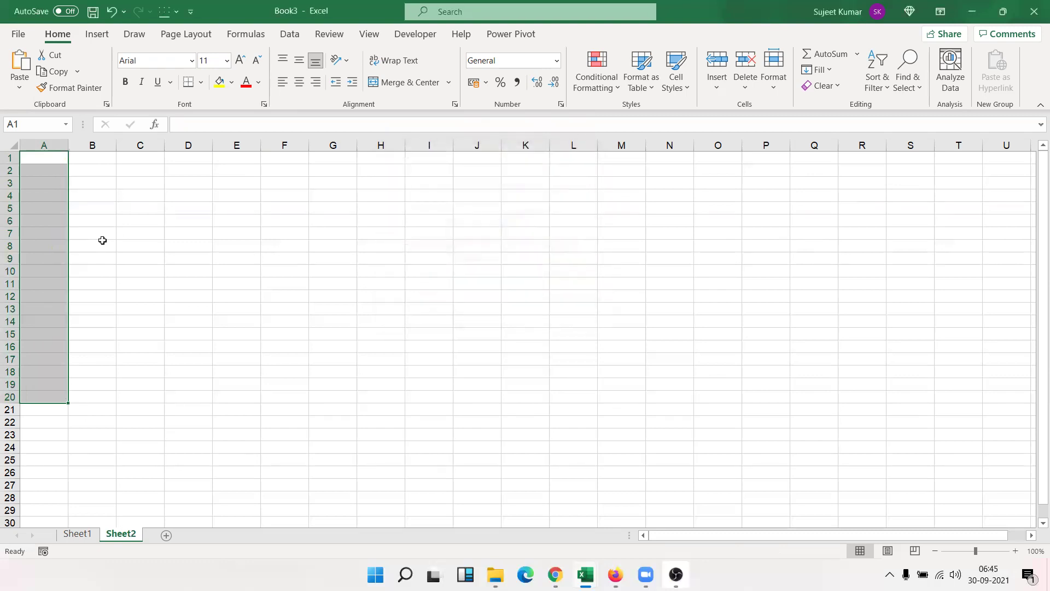
{"action": "key", "text": "ctrl+Home"}
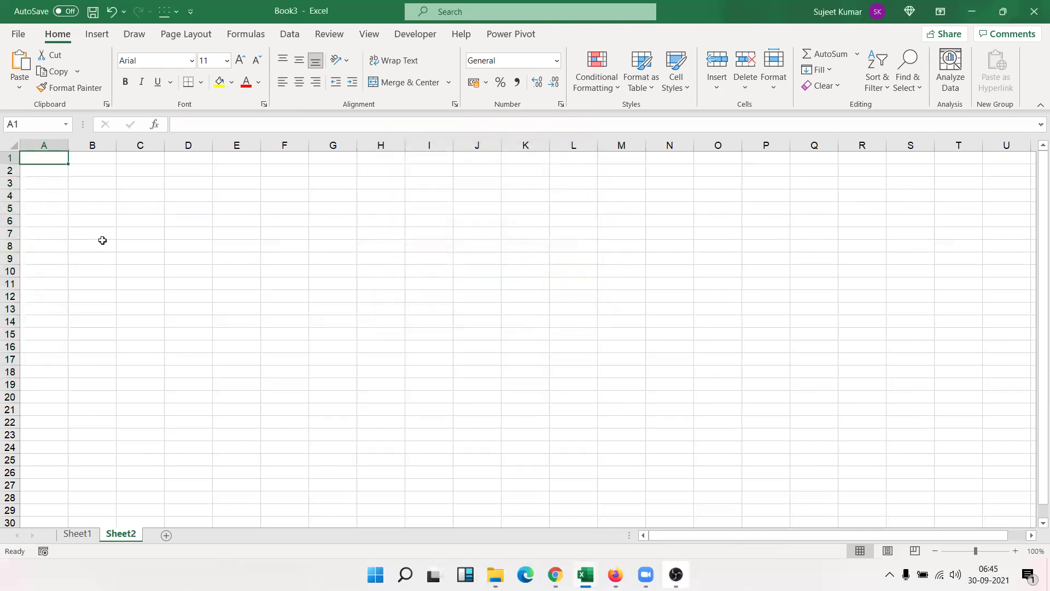
{"action": "type", "text": "1/9"}
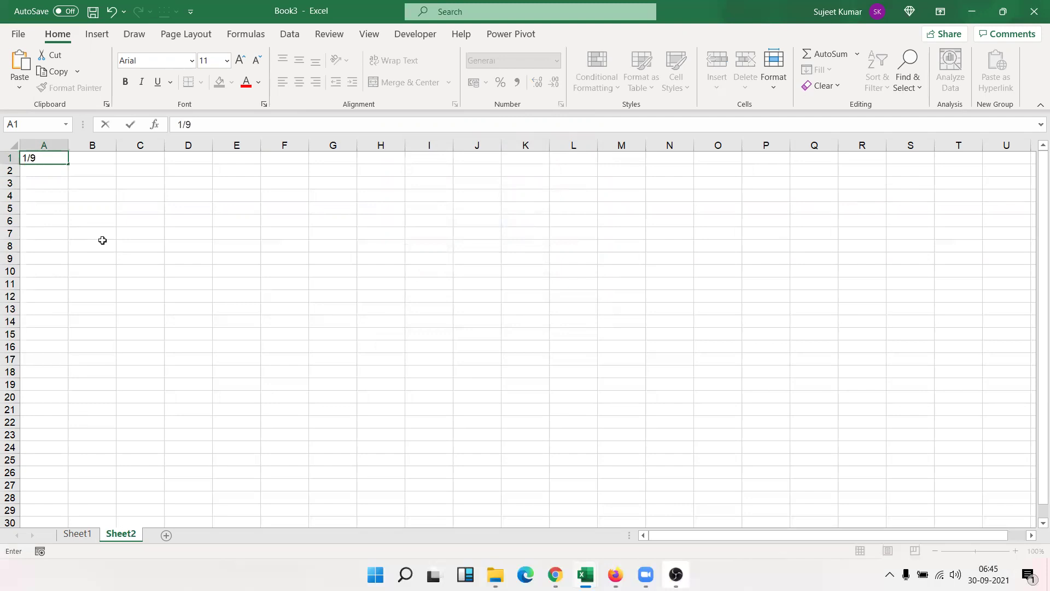
{"action": "key", "text": "Return"}
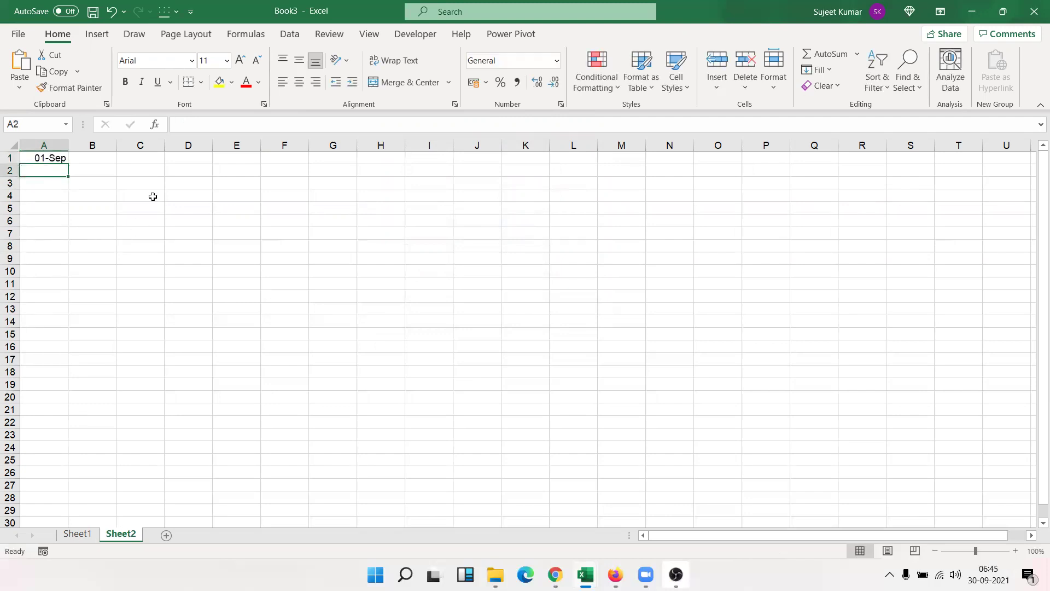
Try extending the date in A1 down to A26 with AutoFill and undo it.
{"action": "left_click", "coordinate": [62, 152]}
{"action": "left_click_drag", "start_coordinate": [68, 163], "coordinate": [85, 476]}
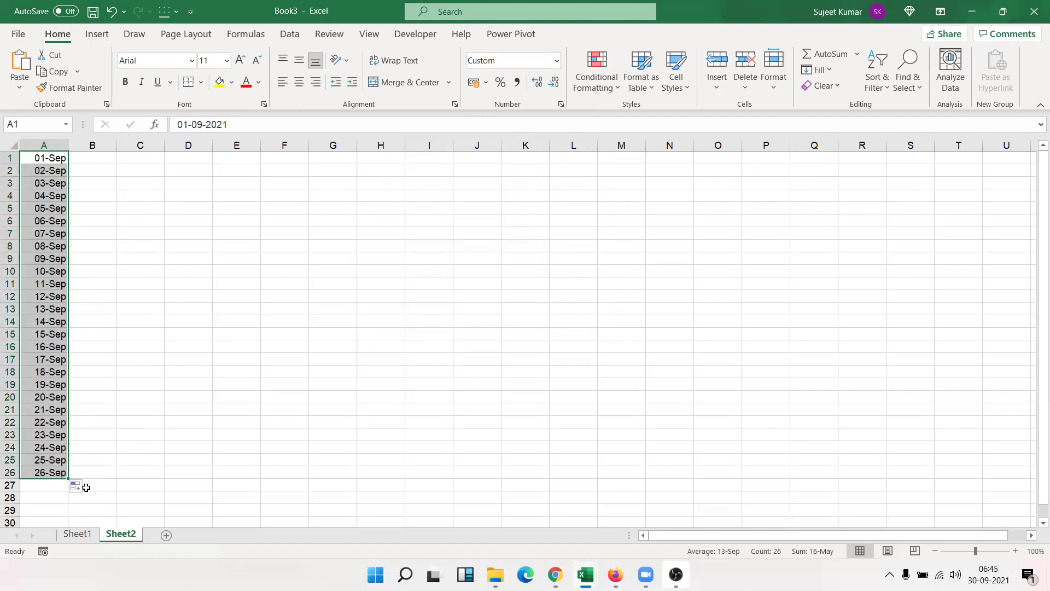
{"action": "key", "text": "ctrl+z"}
Select A1:A27 and fill it with a date series in columns using the Weekday unit and step value 1.
{"action": "left_click", "coordinate": [49, 487], "text": "shift"}
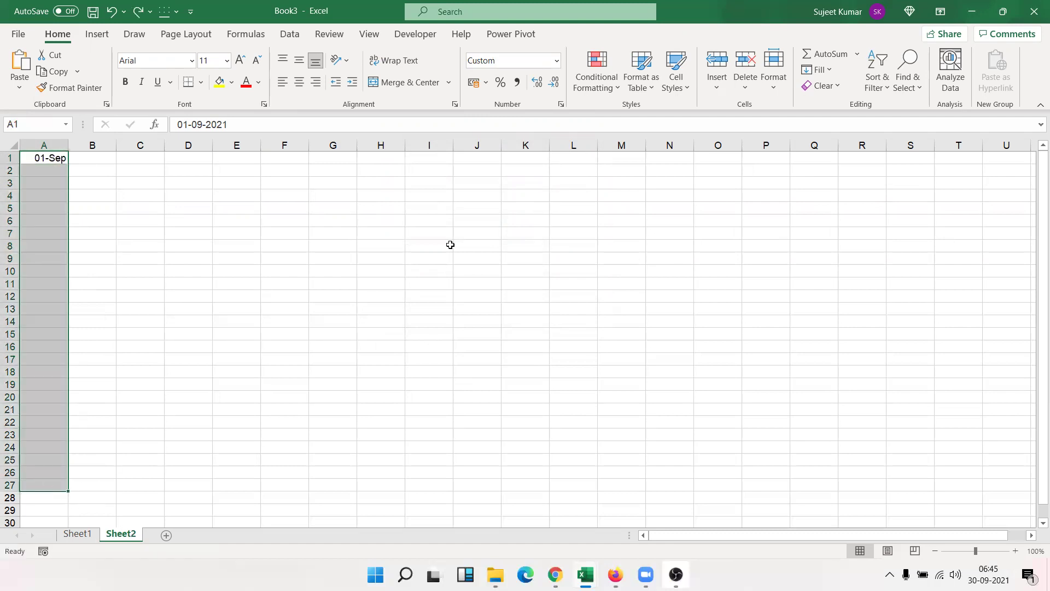
{"action": "left_click", "coordinate": [819, 69]}
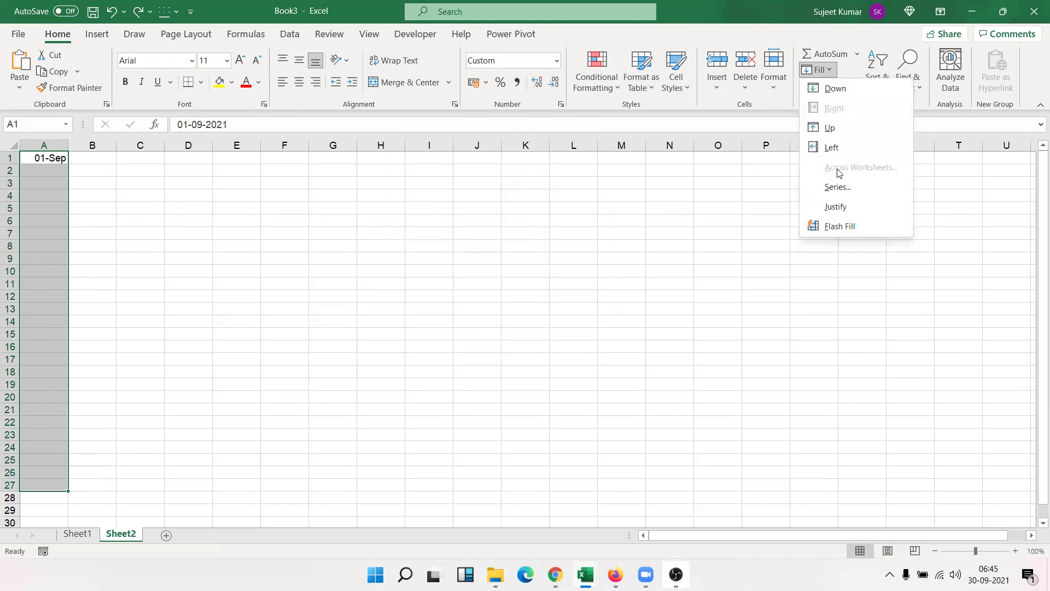
{"action": "left_click", "coordinate": [838, 188]}
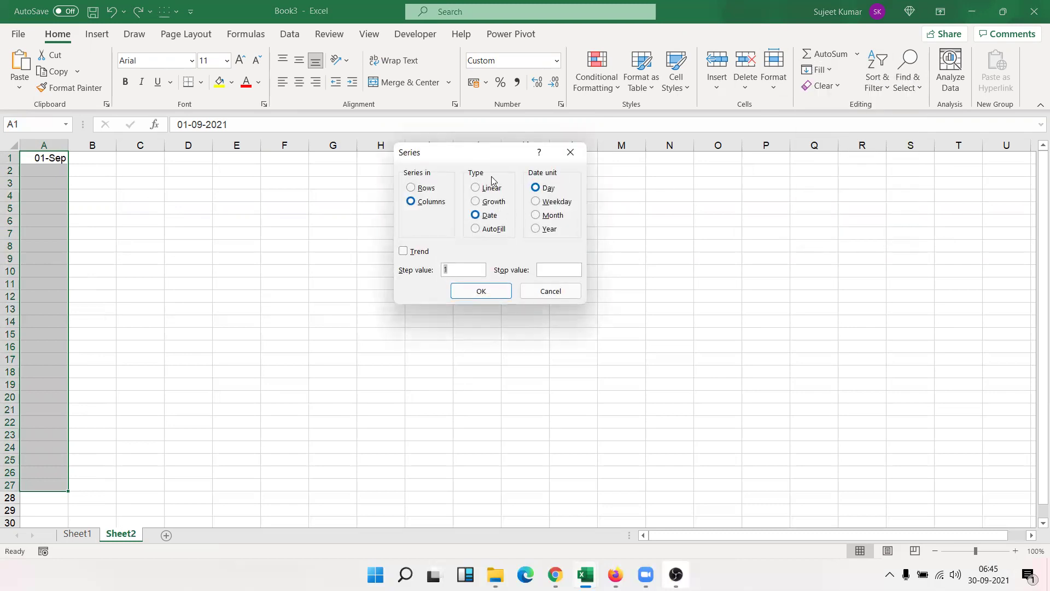
{"action": "left_click", "coordinate": [537, 202]}
{"action": "left_click", "coordinate": [481, 291]}
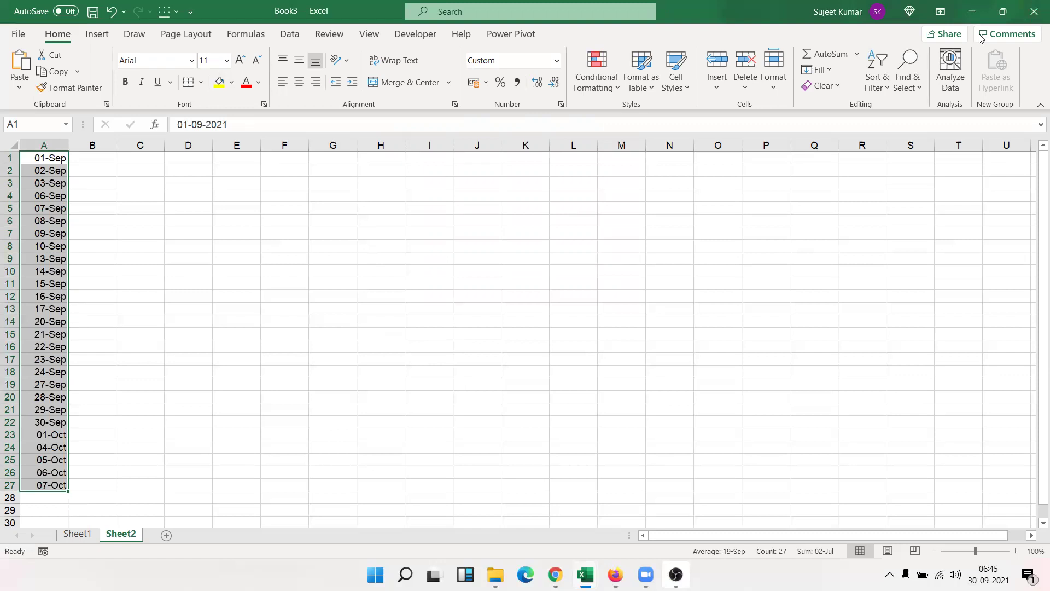
Refill A1:A27 with a date series using the Month unit and step value 1.
{"action": "left_click", "coordinate": [831, 68]}
{"action": "left_click", "coordinate": [839, 188]}
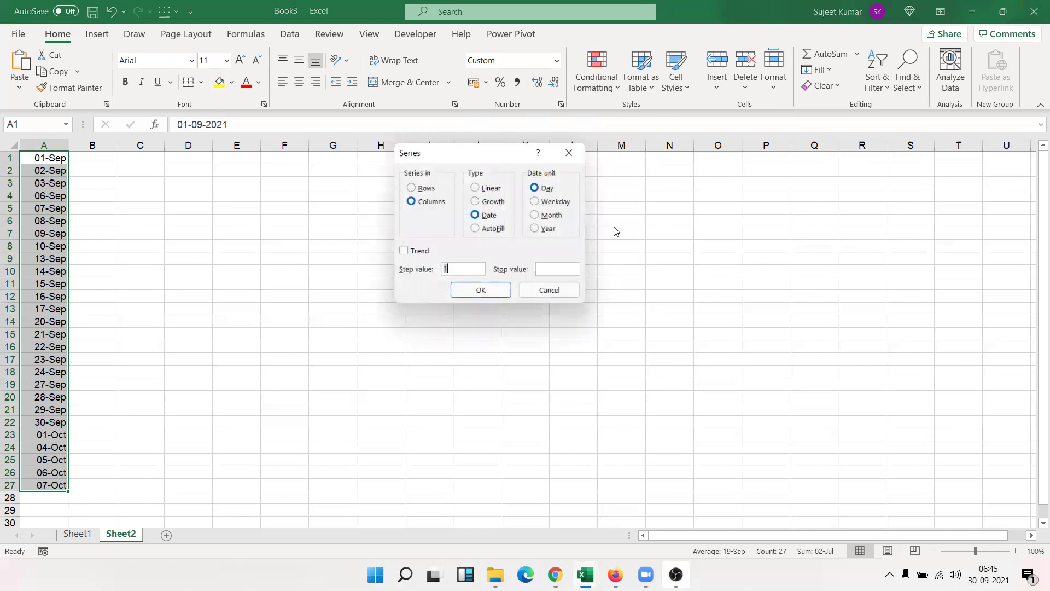
{"action": "left_click", "coordinate": [548, 215]}
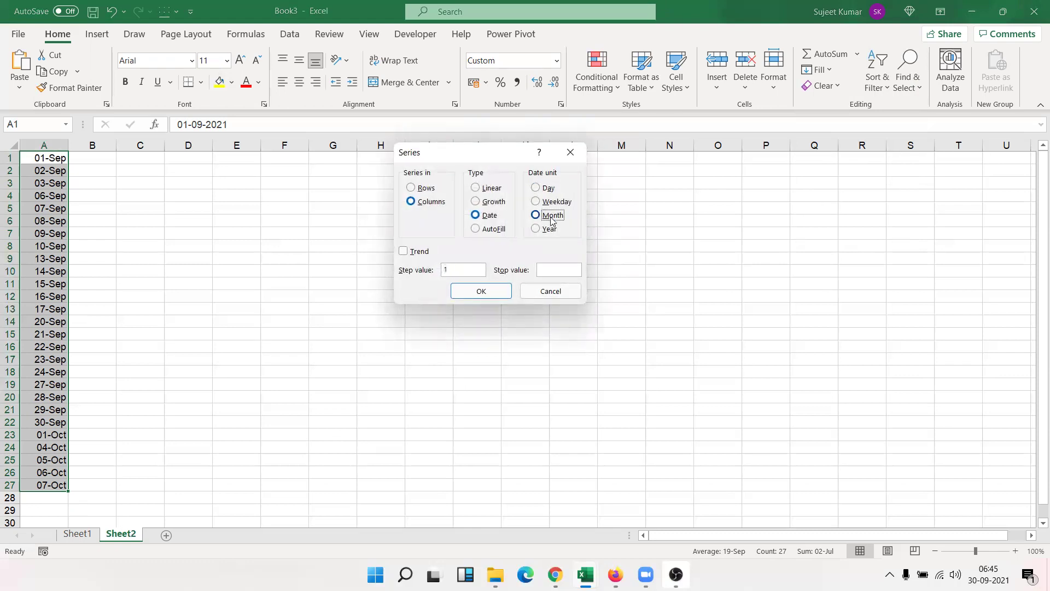
{"action": "left_click", "coordinate": [495, 288]}
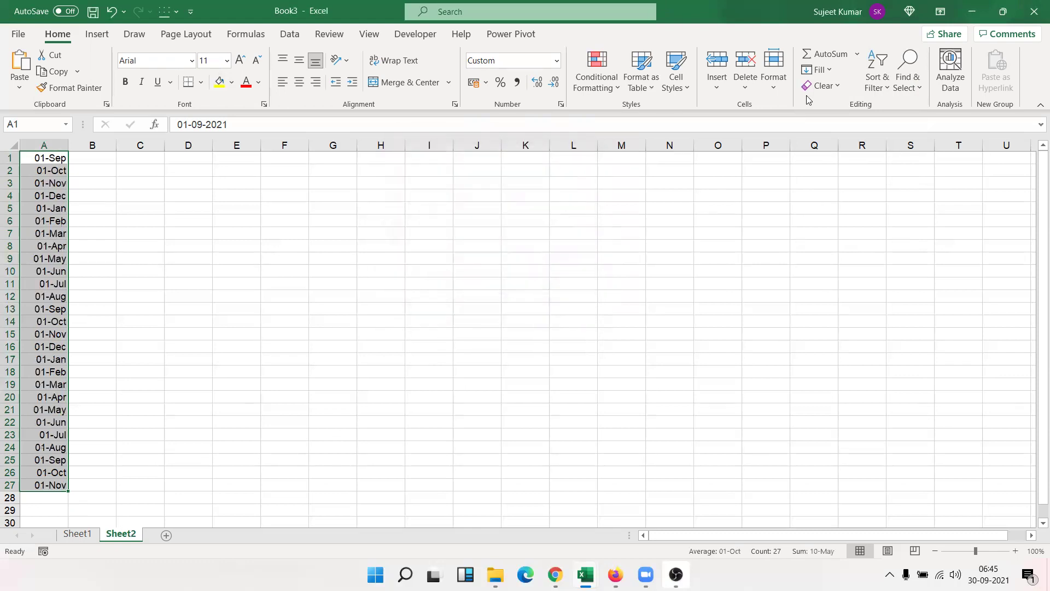
Refill A1:A27 with a date series using the Year unit and step value 1.
{"action": "left_click", "coordinate": [819, 73]}
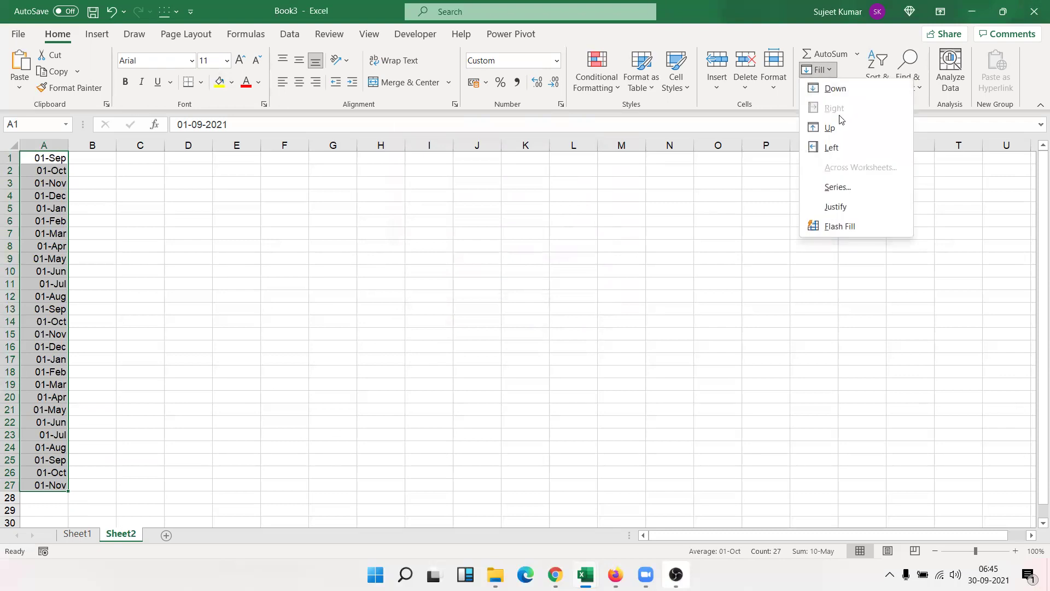
{"action": "left_click", "coordinate": [843, 189]}
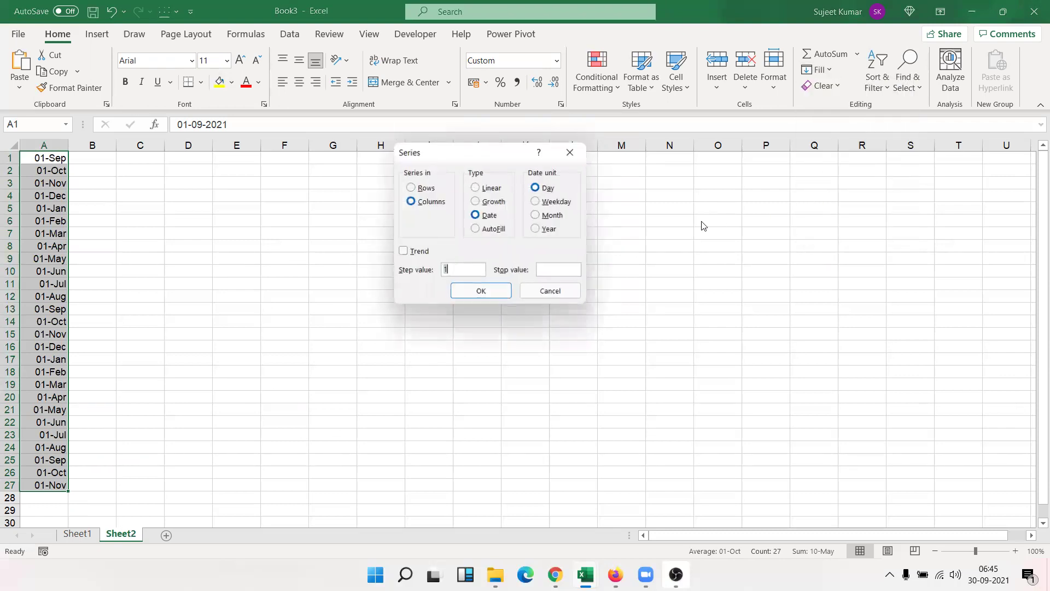
{"action": "left_click", "coordinate": [535, 228]}
{"action": "left_click", "coordinate": [493, 291]}
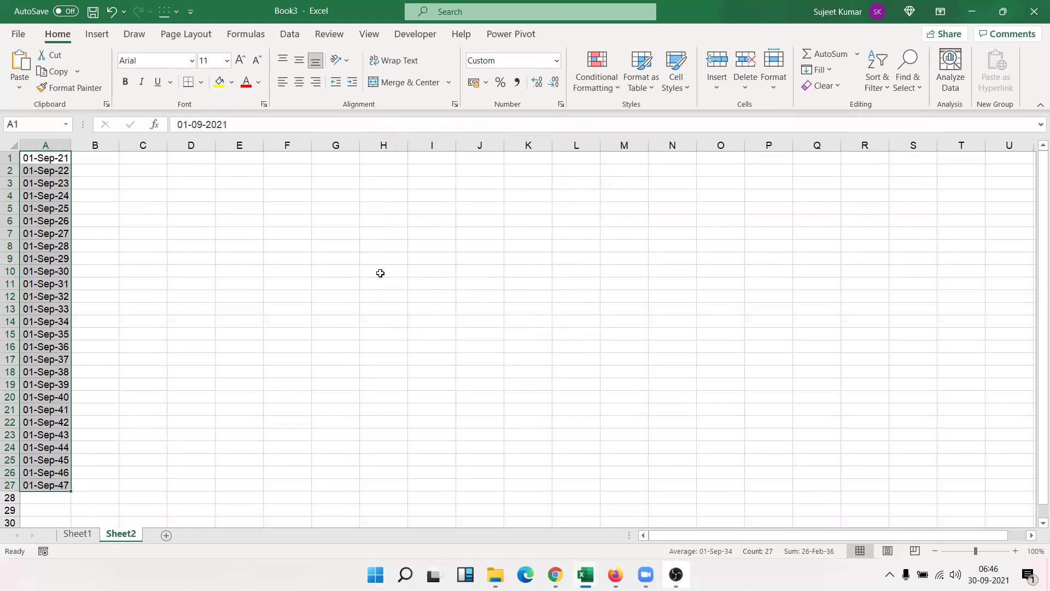
Replace the dates in column A with a list of first names, auto-filled from the name entered in A1 down to A25.
{"action": "key", "text": "Delete"}
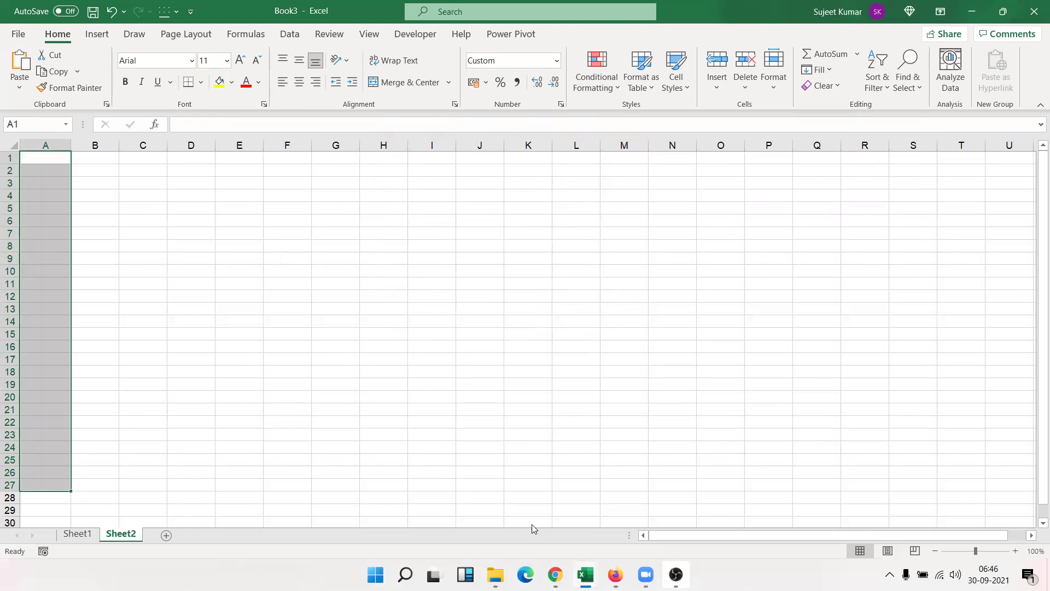
{"action": "left_click", "coordinate": [676, 574]}
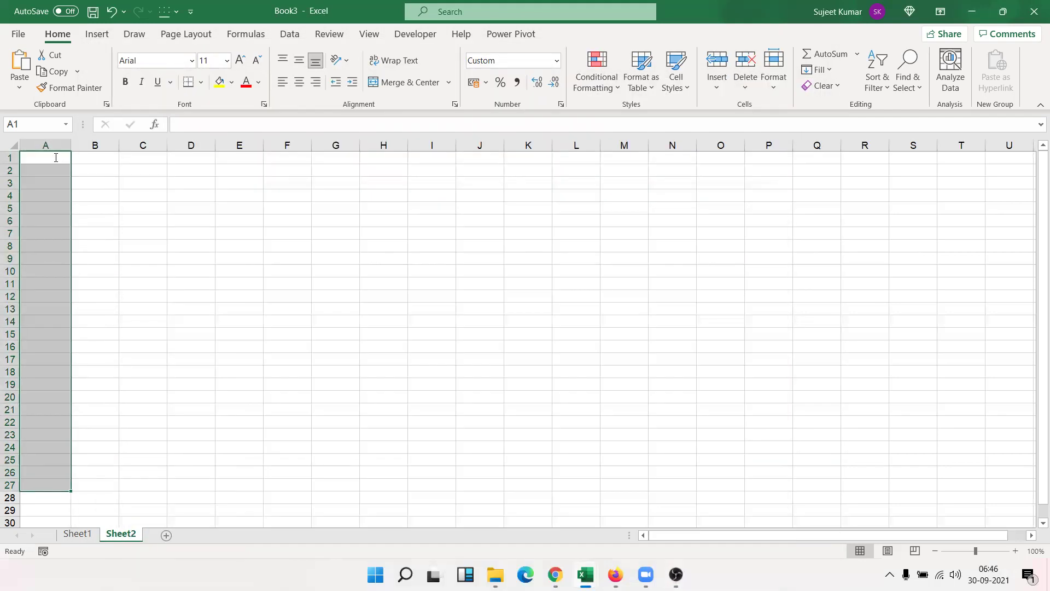
{"action": "left_click", "coordinate": [56, 157]}
{"action": "type", "text": "Puja"}
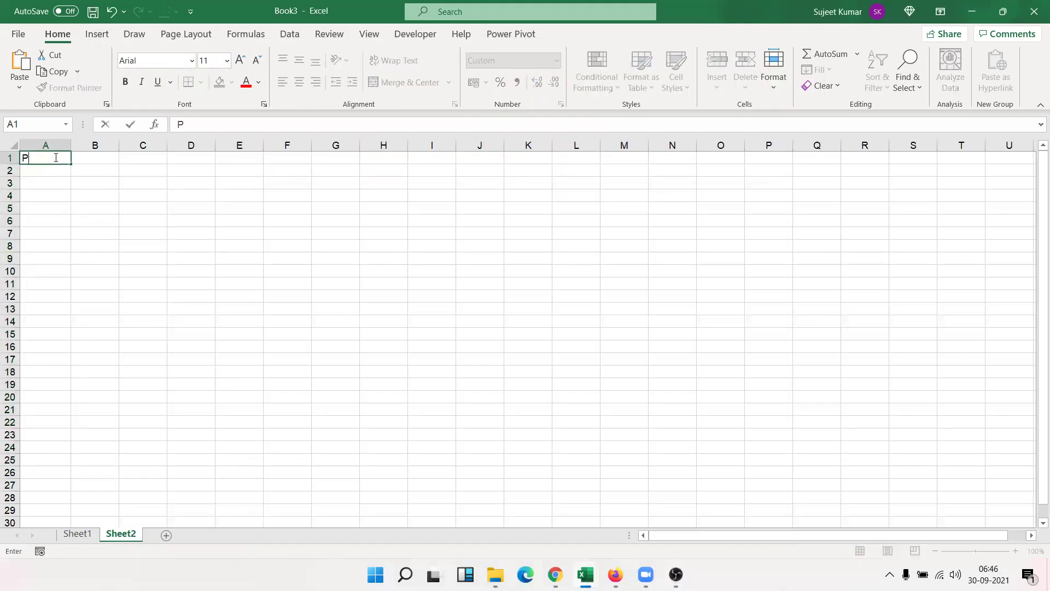
{"action": "left_click", "coordinate": [51, 194]}
{"action": "left_click", "coordinate": [60, 159]}
{"action": "left_click_drag", "start_coordinate": [71, 164], "coordinate": [67, 463]}
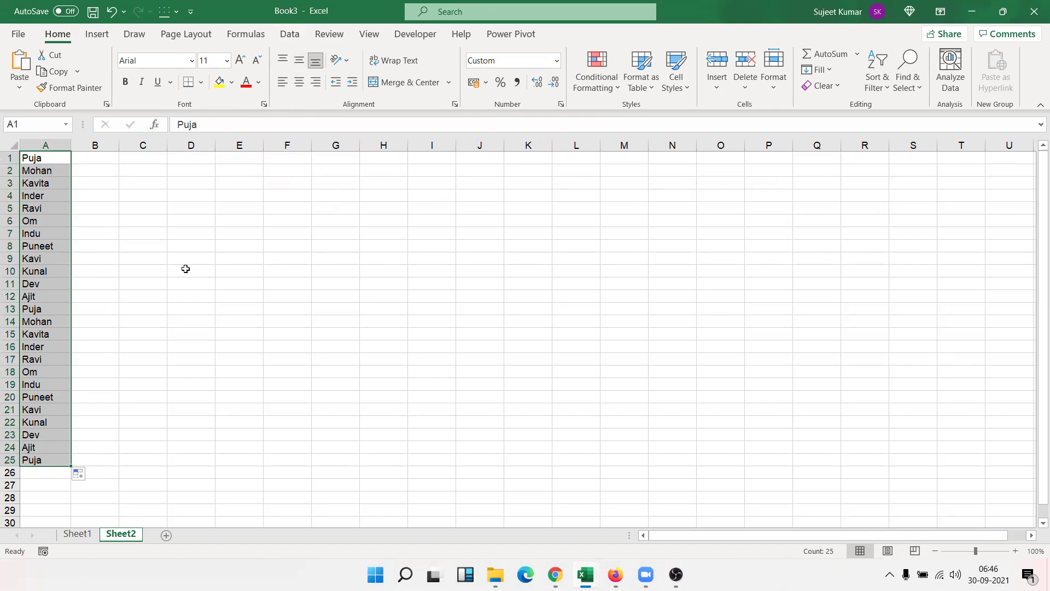
Try entering the names from column A into B1 manually as comma-separated text.
{"action": "left_click_drag", "start_coordinate": [35, 157], "coordinate": [66, 466]}
{"action": "left_click", "coordinate": [66, 258]}
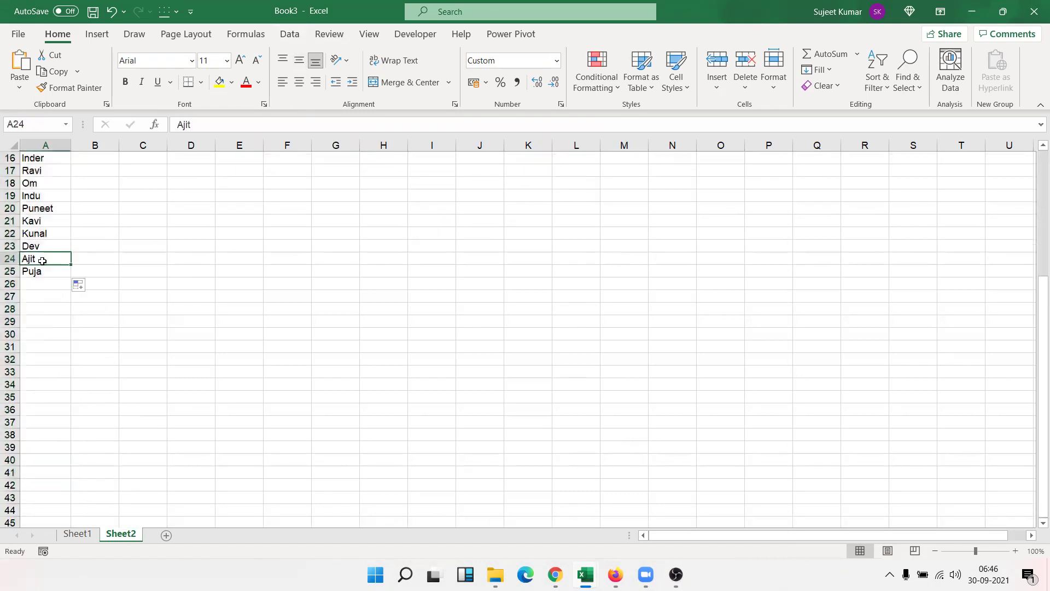
{"action": "scroll", "coordinate": [43, 261], "scroll_direction": "up", "scroll_amount": 5}
{"action": "left_click", "coordinate": [97, 158]}
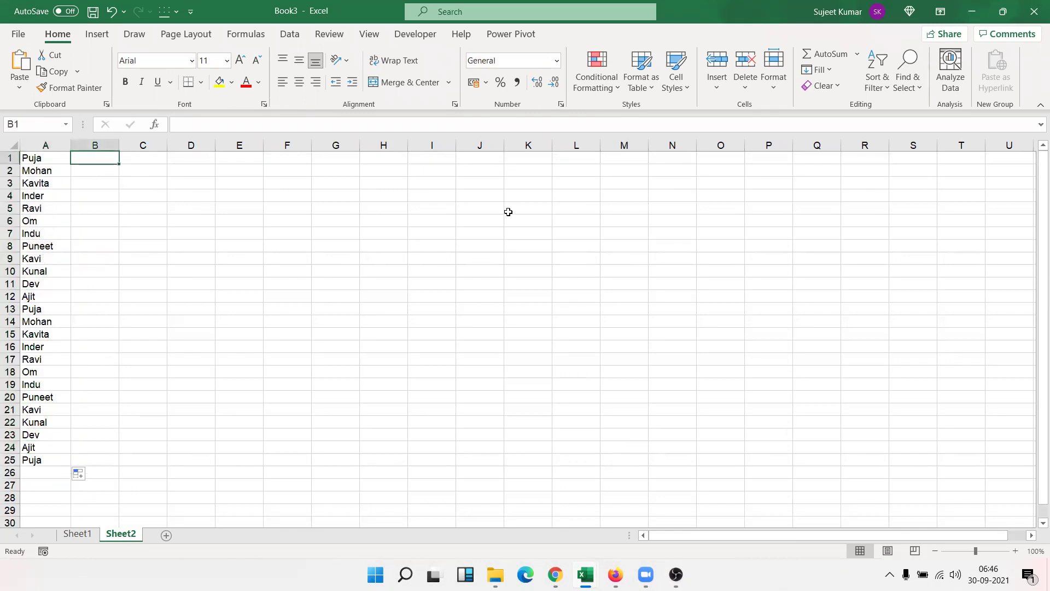
{"action": "type", "text": "Puja"}
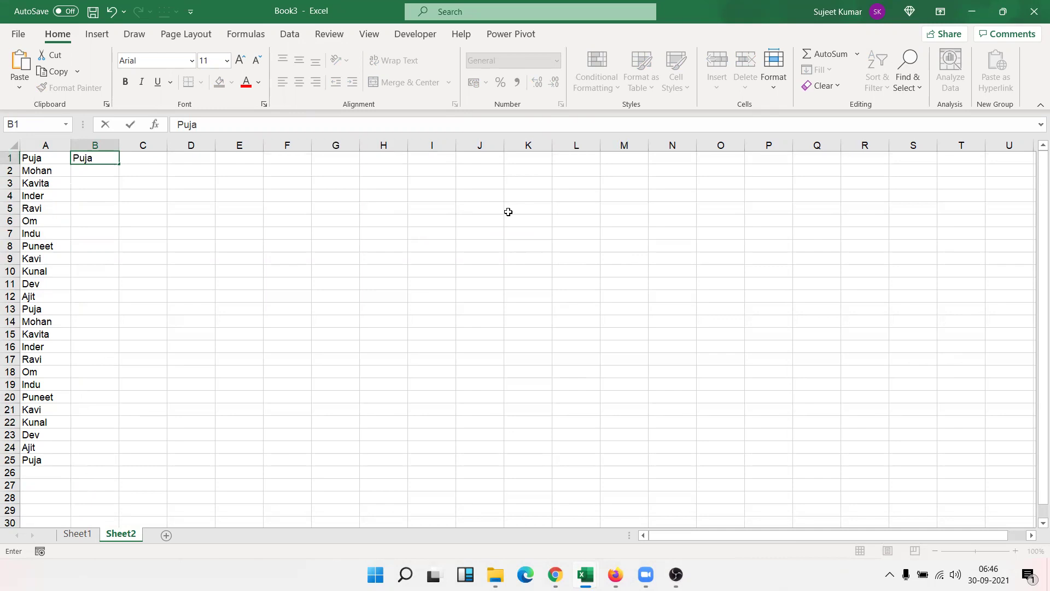
{"action": "type", "text": ",Mohan"}
{"action": "key", "text": "ctrl+e"}
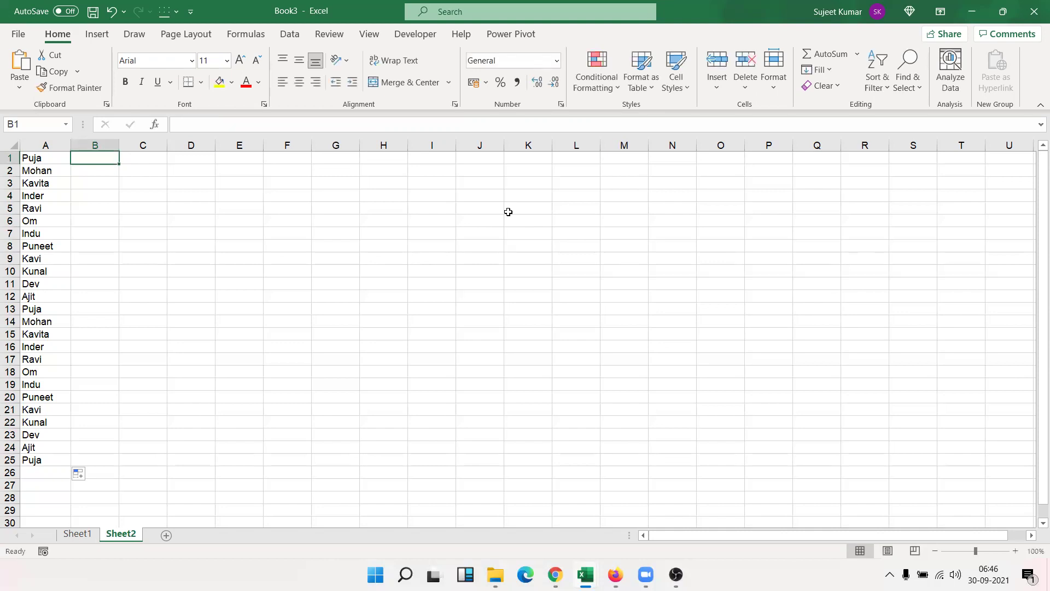
Try joining A1, A2 and A3 in B1 with a CONCATENATE formula that puts "," between the names.
{"action": "type", "text": "="}
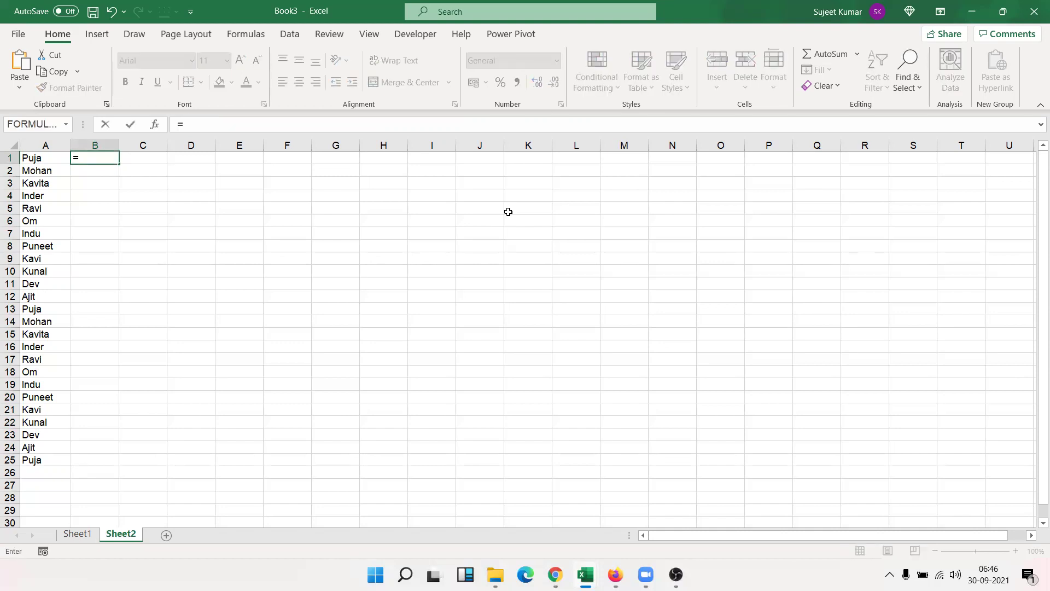
{"action": "type", "text": "con"}
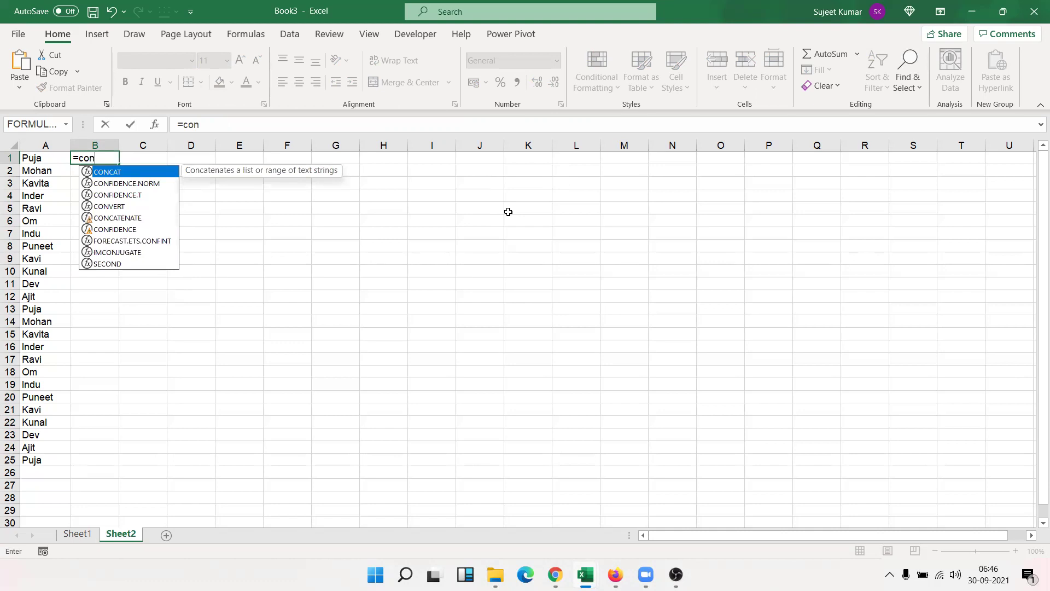
{"action": "key", "text": "Down"}
{"action": "key", "text": "Down"}
{"action": "key", "text": "Down"}
{"action": "key", "text": "Down"}
{"action": "key", "text": "Tab"}
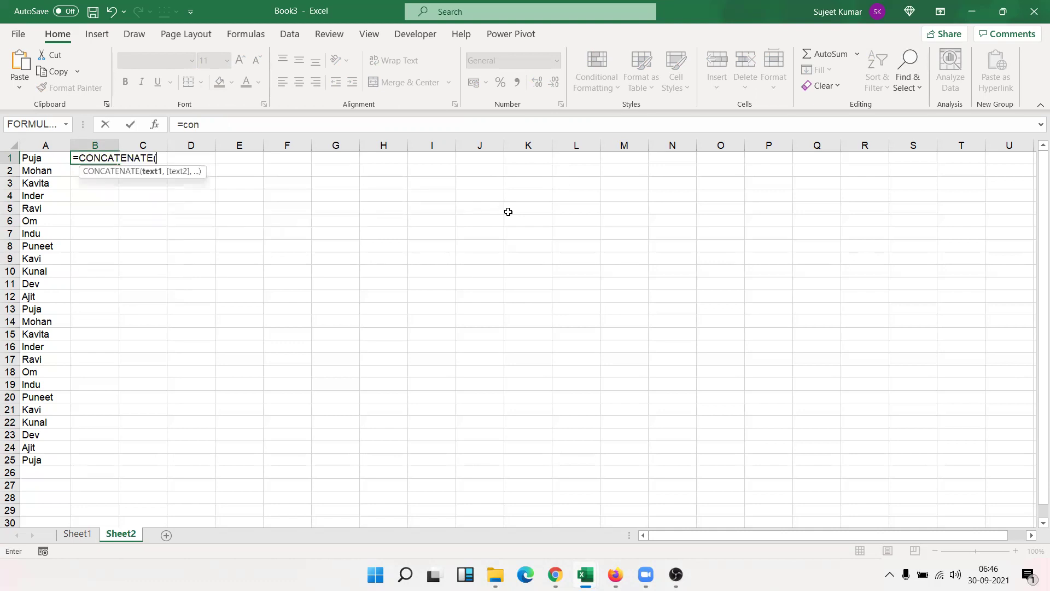
{"action": "left_click", "coordinate": [49, 160]}
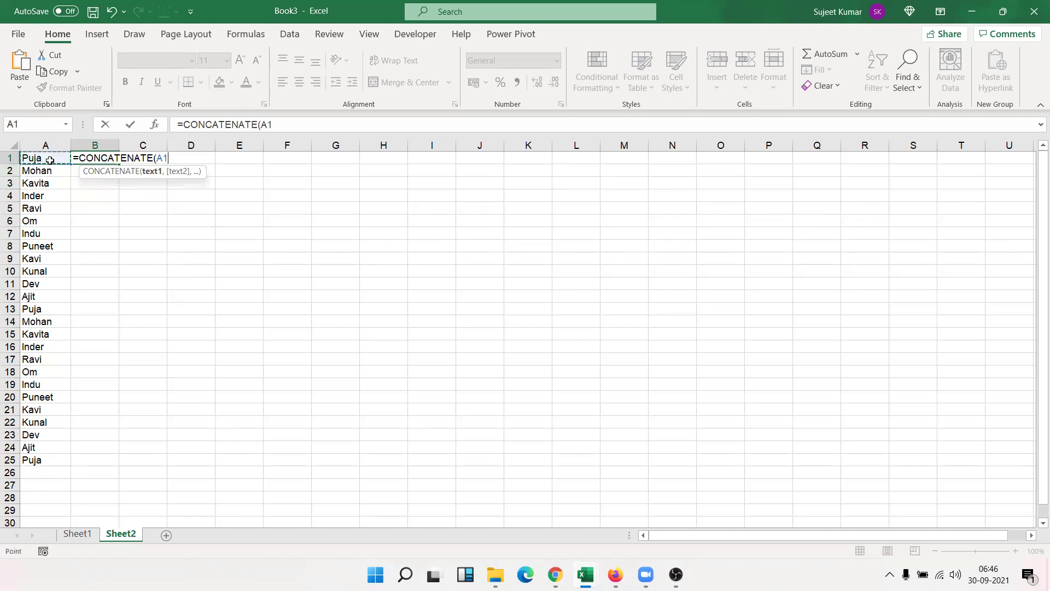
{"action": "type", "text": ",\""}
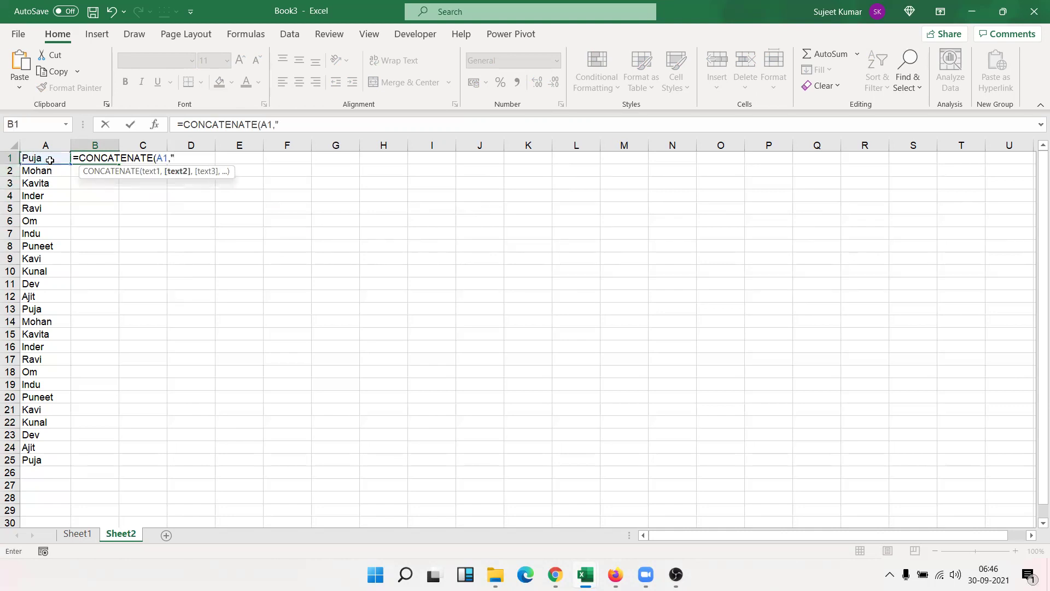
{"action": "type", "text": ",\","}
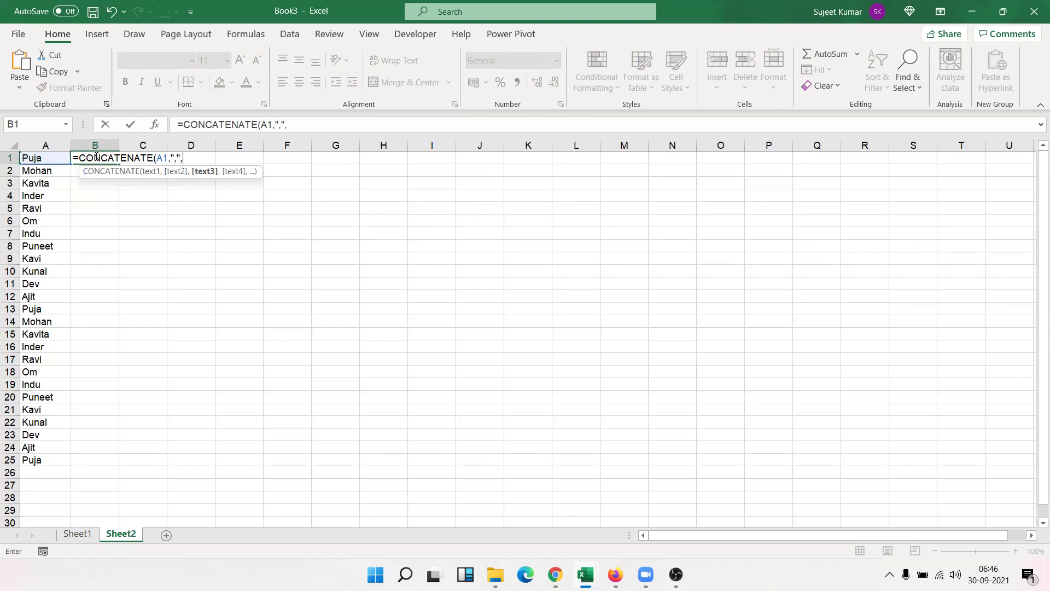
{"action": "left_click", "coordinate": [50, 174]}
{"action": "type", "text": ",\""}
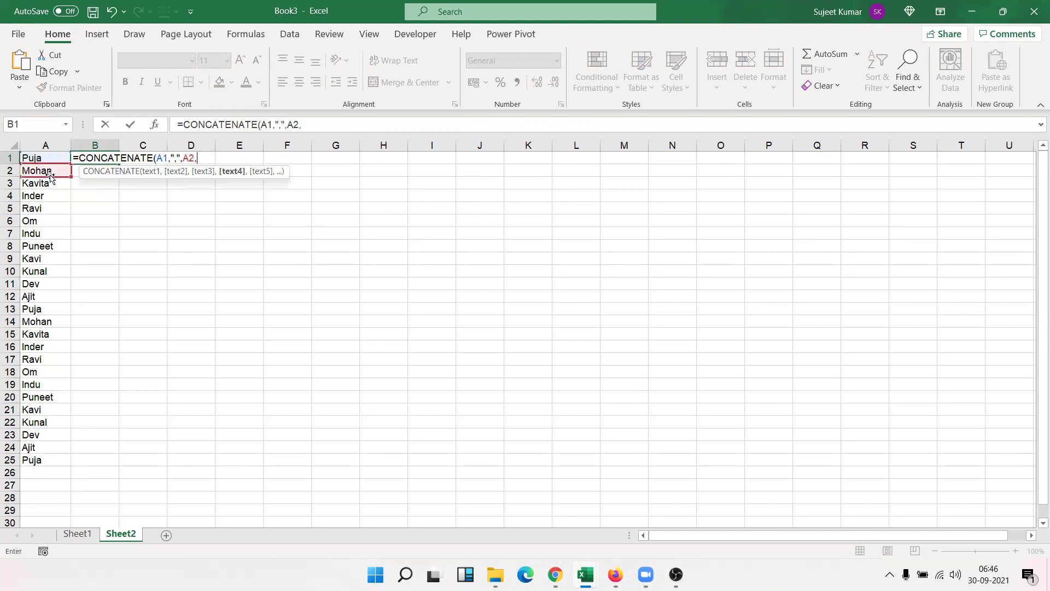
{"action": "type", "text": ",\","}
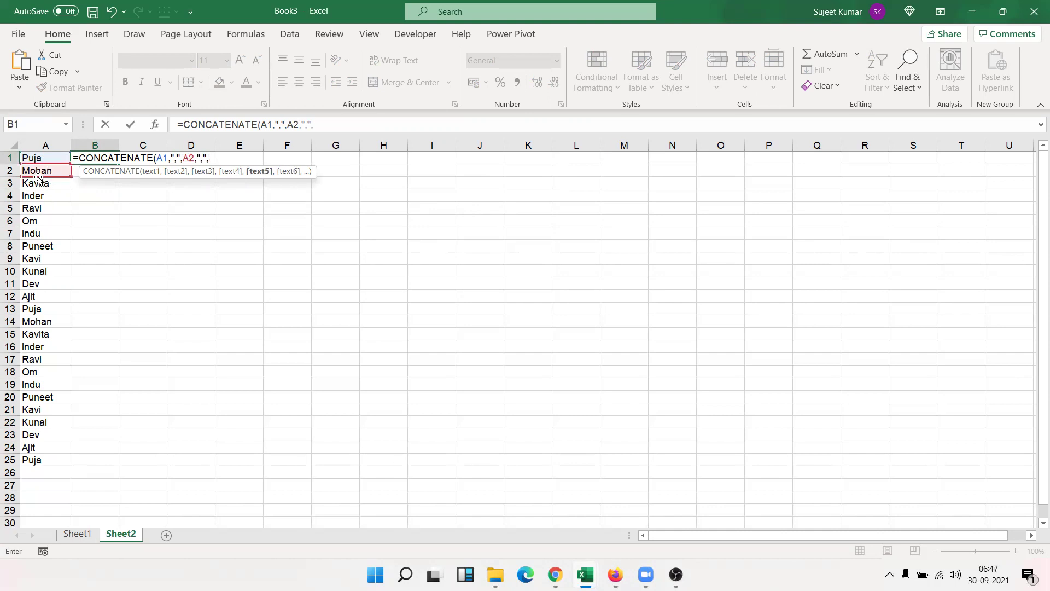
{"action": "left_click", "coordinate": [35, 183]}
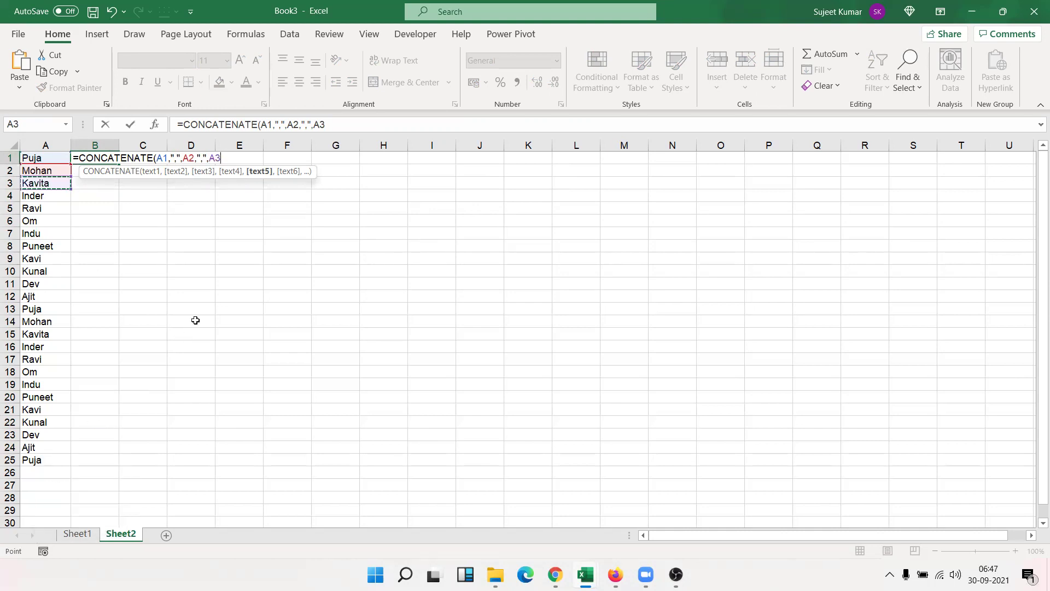
{"action": "key", "text": "Escape"}
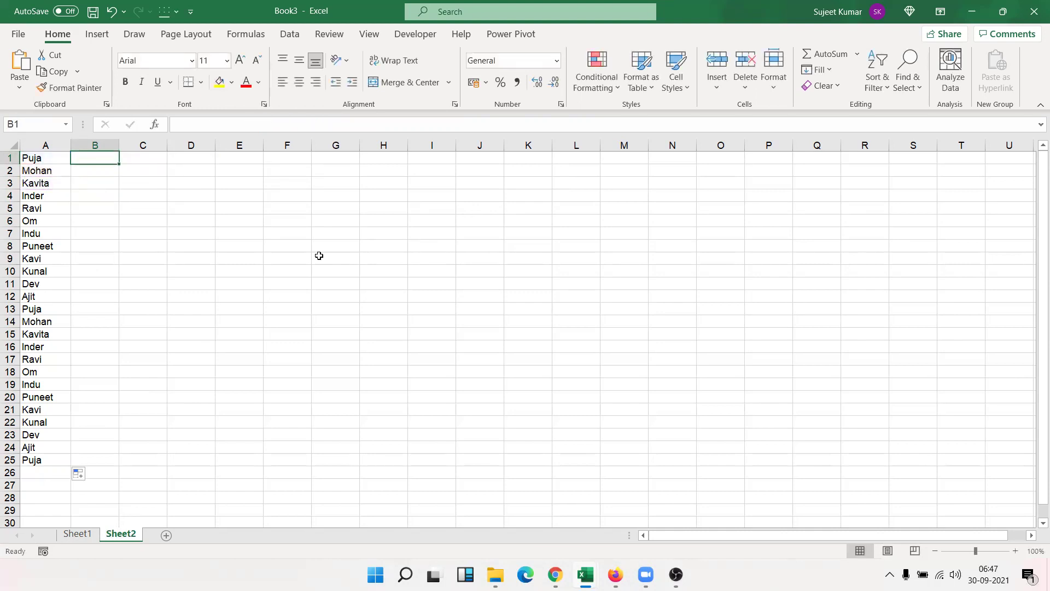
Join the names in B1 with =TEXTJOIN(",",TRUE,A1:A25) and delete the formula again.
{"action": "type", "text": "=te"}
{"action": "key", "text": "Down"}
{"action": "key", "text": "Tab"}
{"action": "type", "text": "\",\""}
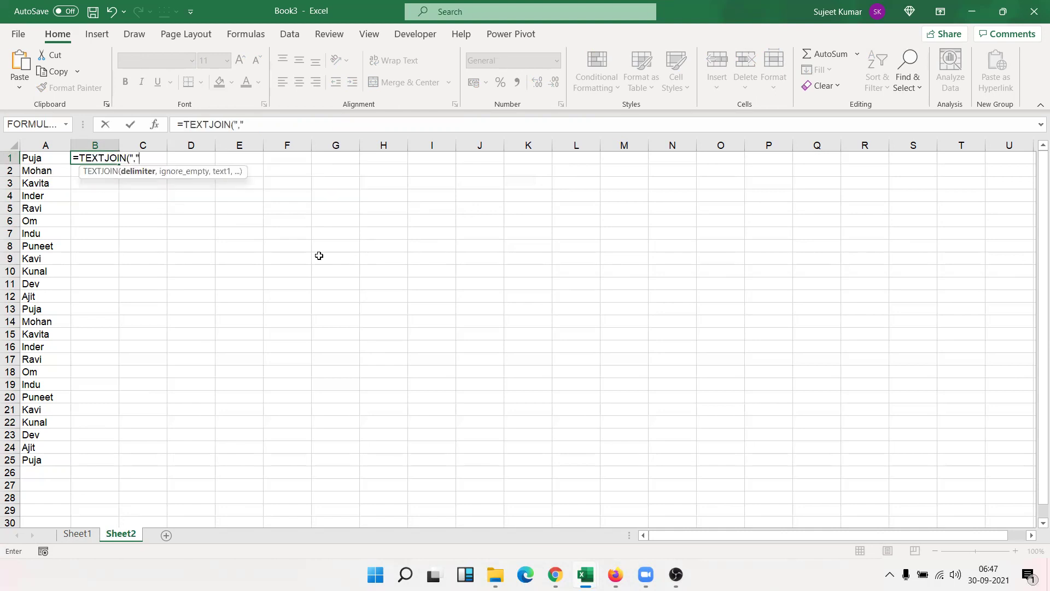
{"action": "type", "text": ","}
{"action": "key", "text": "Tab"}
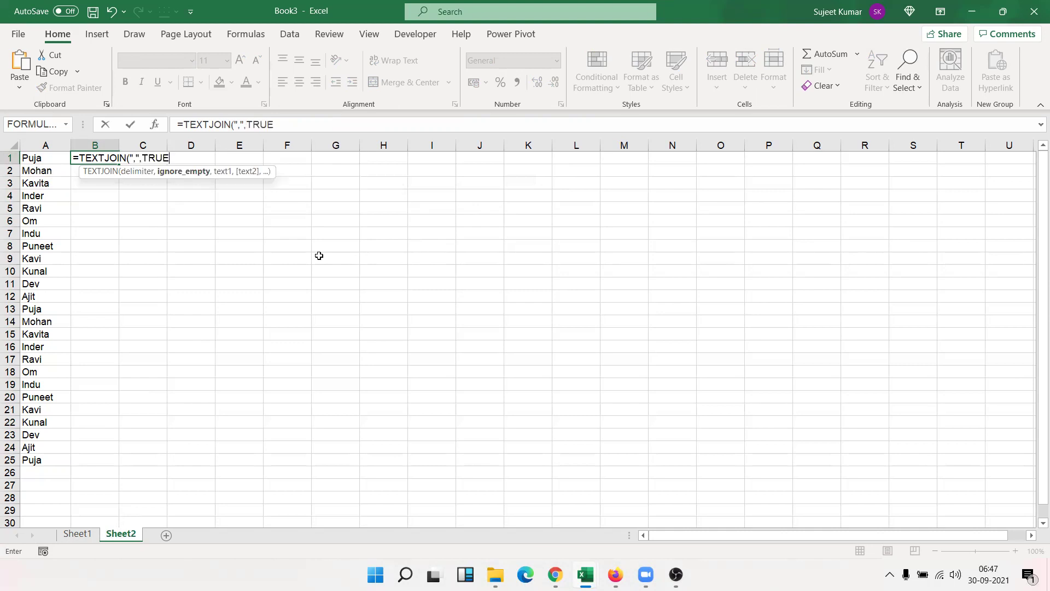
{"action": "type", "text": ","}
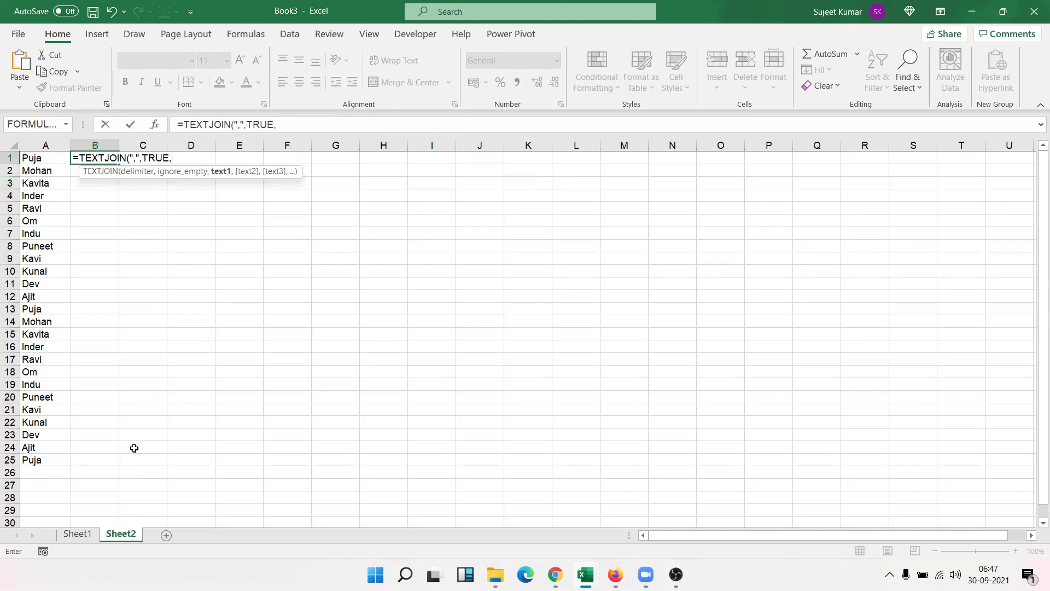
{"action": "left_click", "coordinate": [60, 461]}
{"action": "key", "text": "ctrl+shift+Up"}
{"action": "type", "text": ")"}
{"action": "key", "text": "Return"}
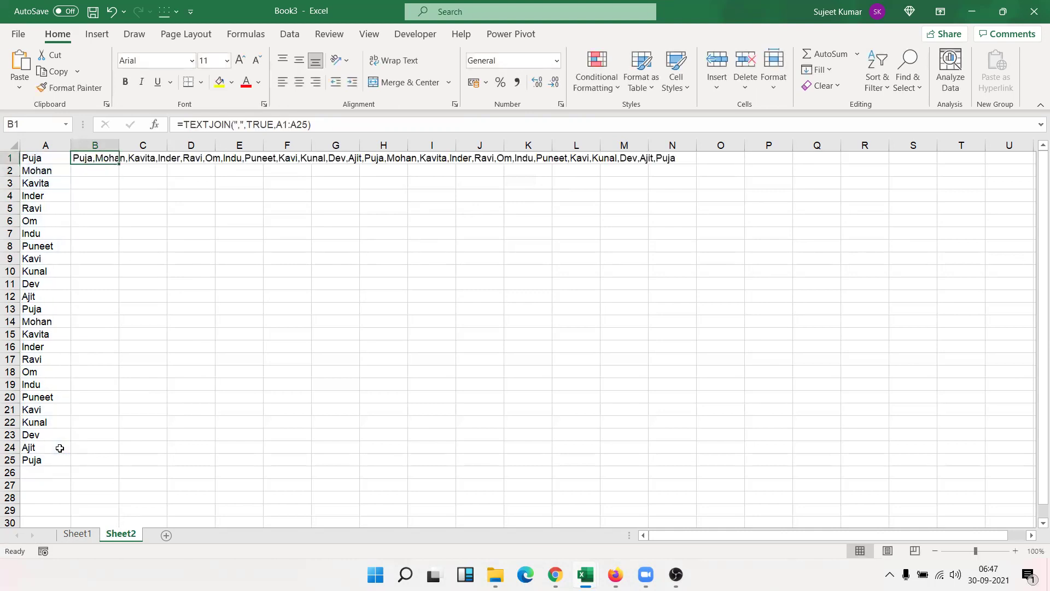
{"action": "key", "text": "Delete"}
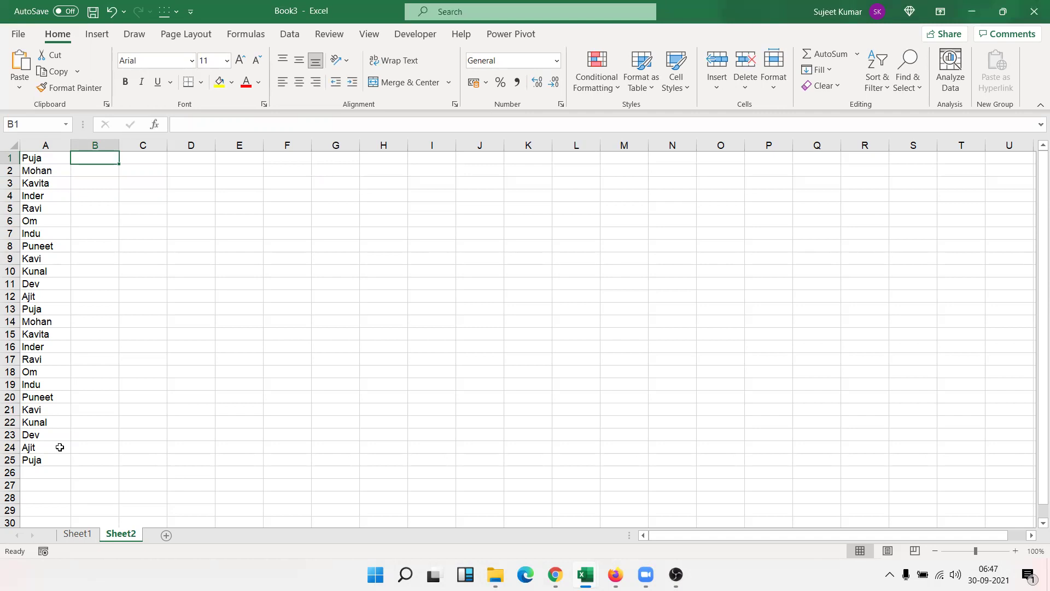
Widen column A several times over and apply Fill Justify to A1:A25 to combine the names into lines of text.
{"action": "left_click_drag", "start_coordinate": [74, 146], "coordinate": [495, 147]}
{"action": "left_click", "coordinate": [169, 450]}
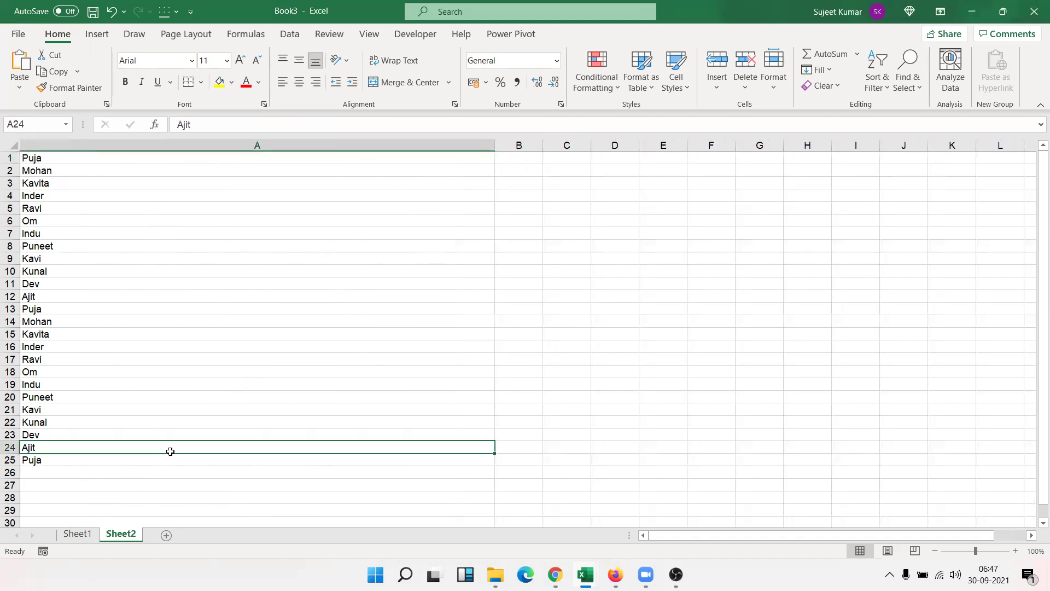
{"action": "left_click_drag", "start_coordinate": [157, 455], "coordinate": [166, 157]}
{"action": "left_click", "coordinate": [826, 71]}
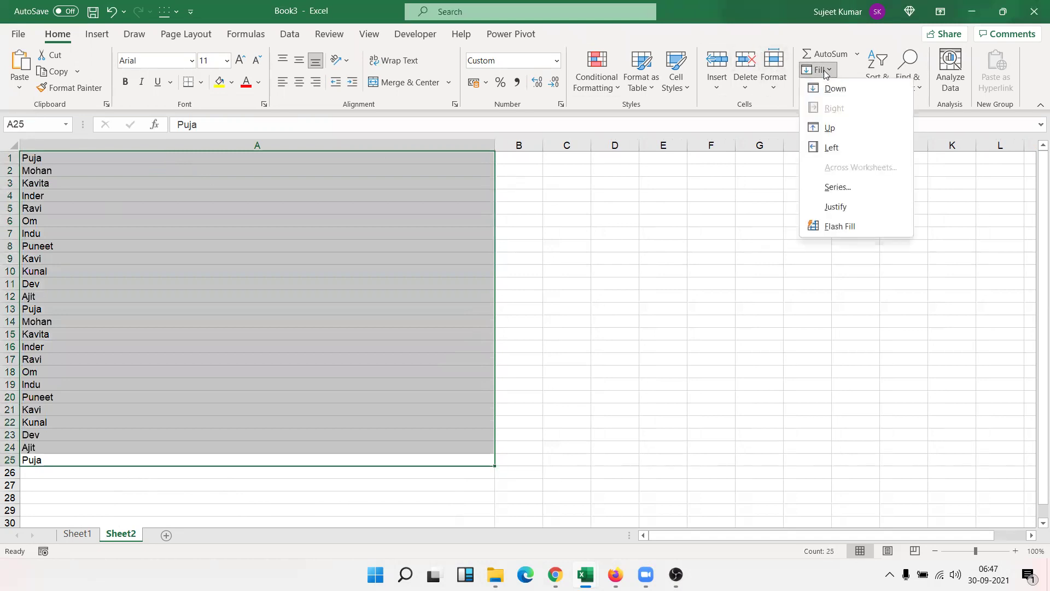
{"action": "left_click", "coordinate": [857, 211]}
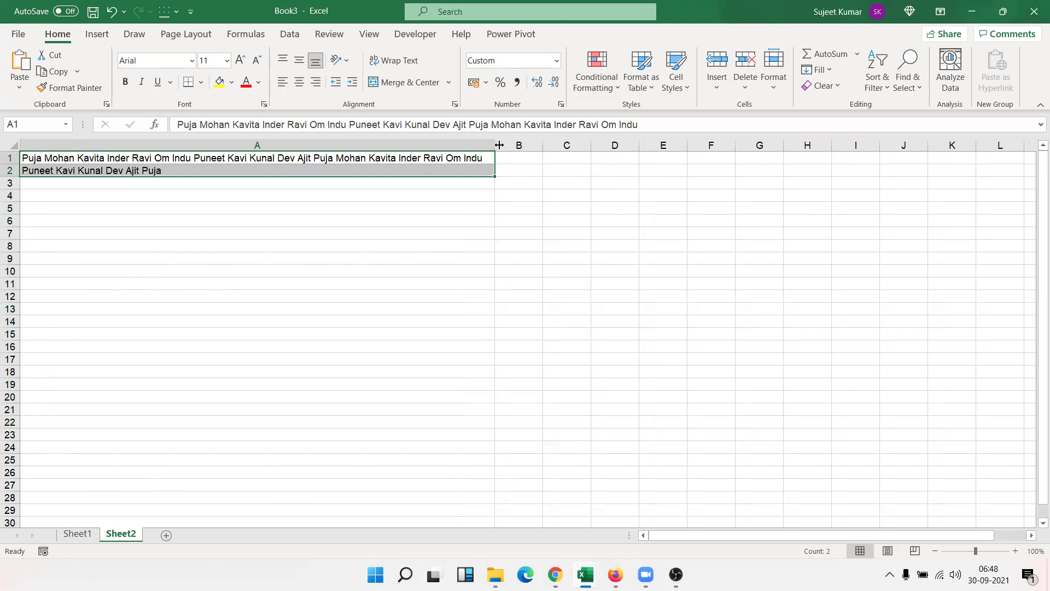
Widen column A further and justify A1:A2 so that all names merge into a single line in A1.
{"action": "left_click_drag", "start_coordinate": [499, 145], "coordinate": [912, 176]}
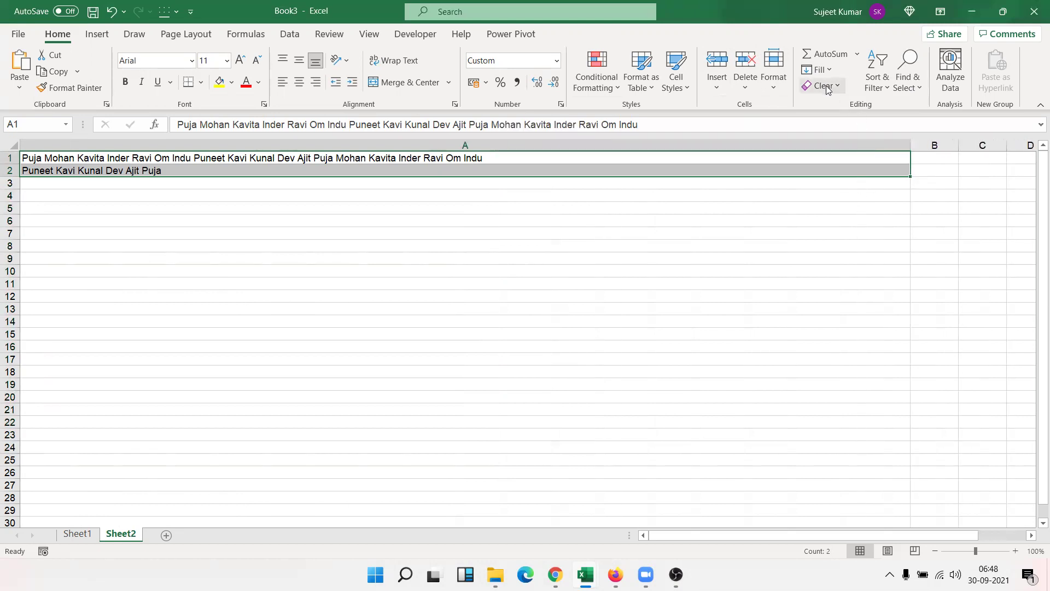
{"action": "left_click", "coordinate": [819, 70]}
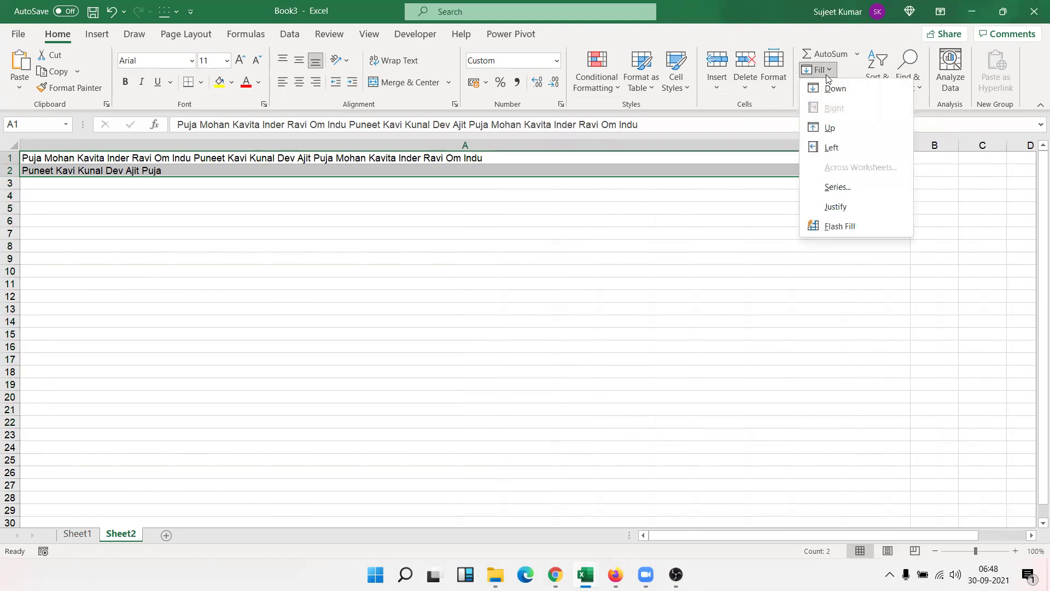
{"action": "left_click", "coordinate": [862, 208]}
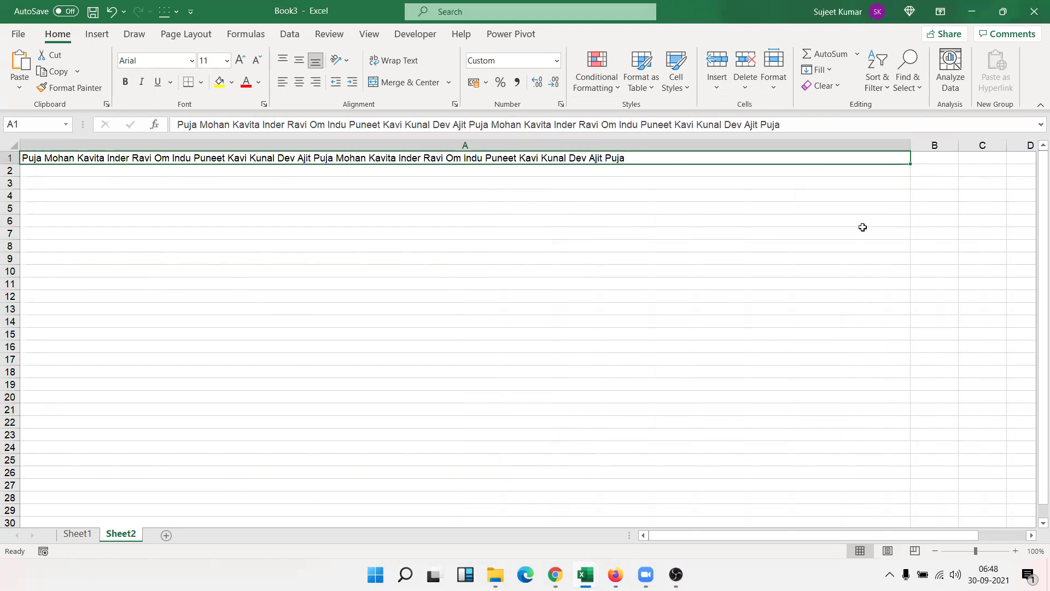
Narrow column A to one name's width and justify A1:A2, letting the text extend below the selection to split into separate cells.
{"action": "left_click_drag", "start_coordinate": [909, 146], "coordinate": [31, 171]}
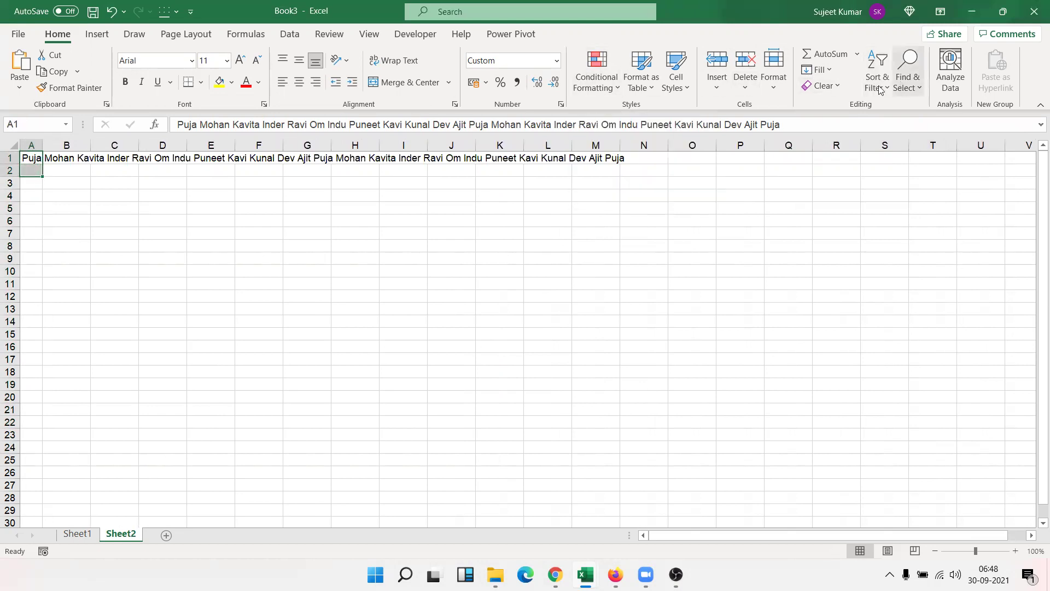
{"action": "left_click", "coordinate": [830, 74]}
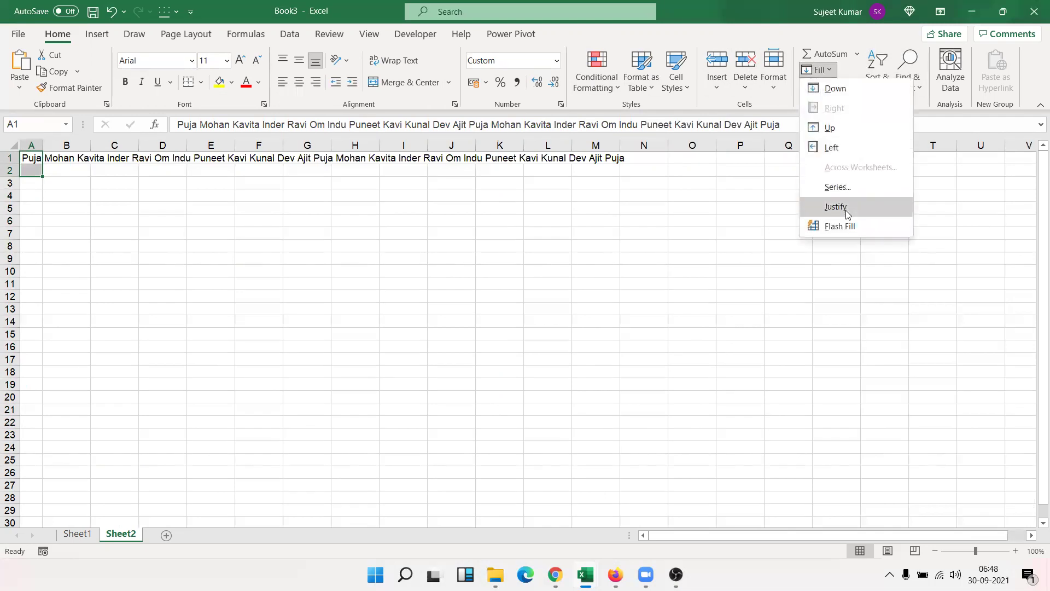
{"action": "left_click", "coordinate": [845, 207]}
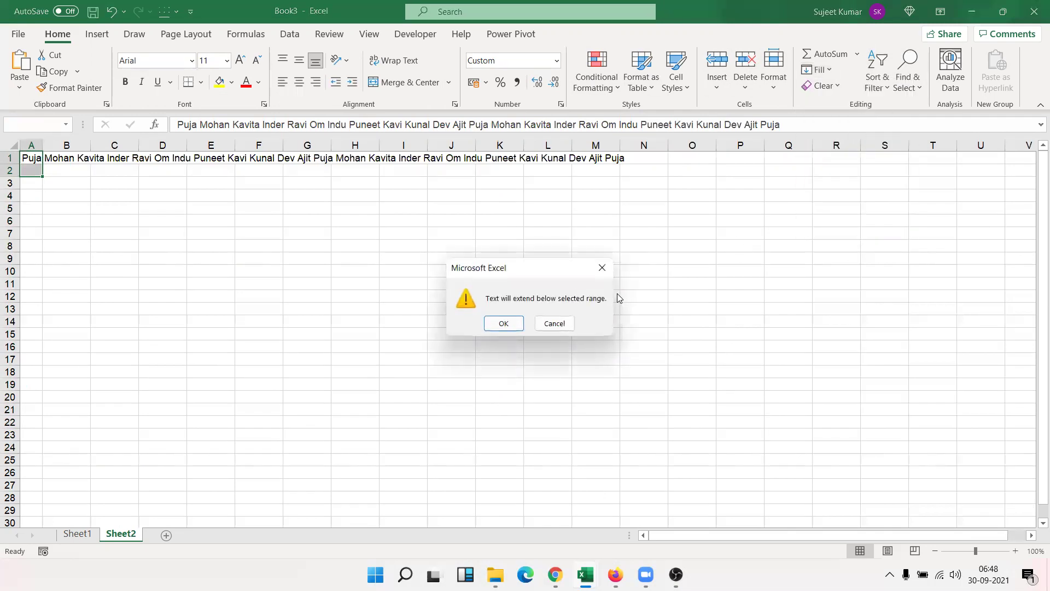
{"action": "left_click", "coordinate": [500, 326]}
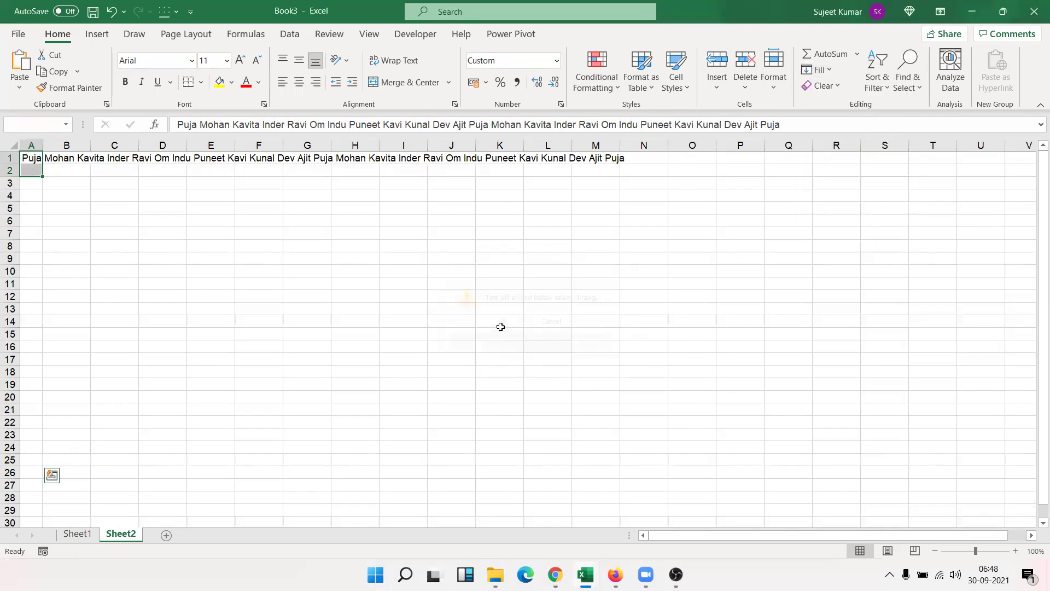
Widen column A slightly and clear all the names from A1:A25.
{"action": "left_click", "coordinate": [34, 233]}
{"action": "left_click_drag", "start_coordinate": [43, 144], "coordinate": [51, 145]}
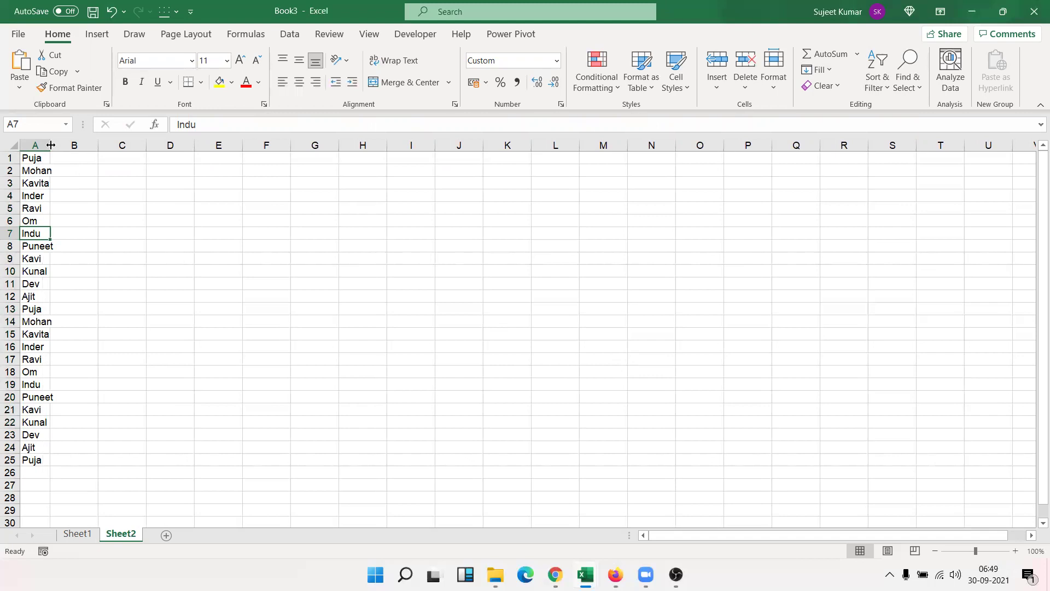
{"action": "key", "text": "ctrl+Home"}
{"action": "key", "text": "ctrl+shift+Down"}
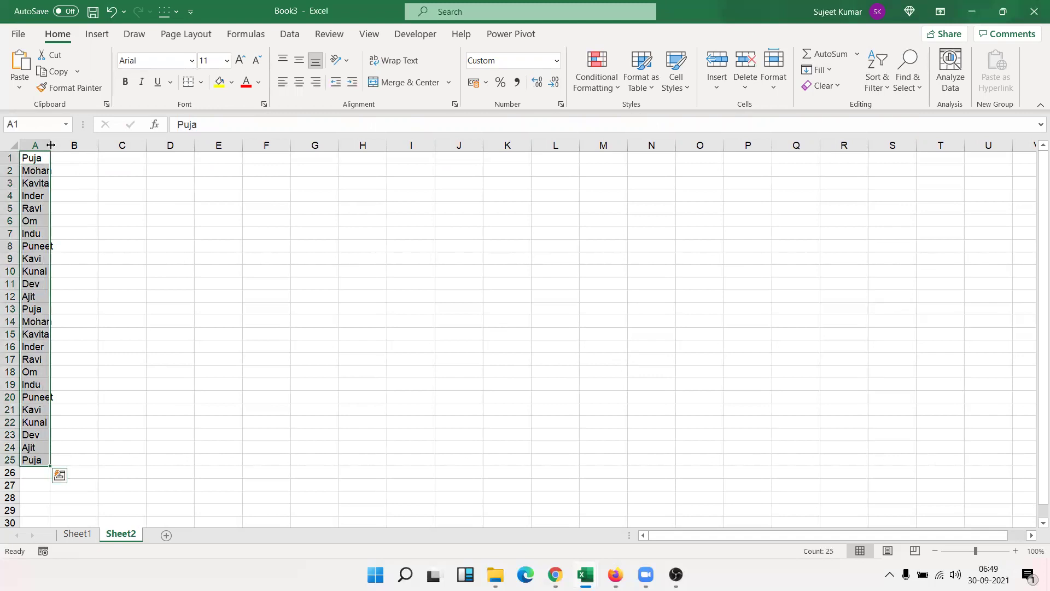
{"action": "key", "text": "Delete"}
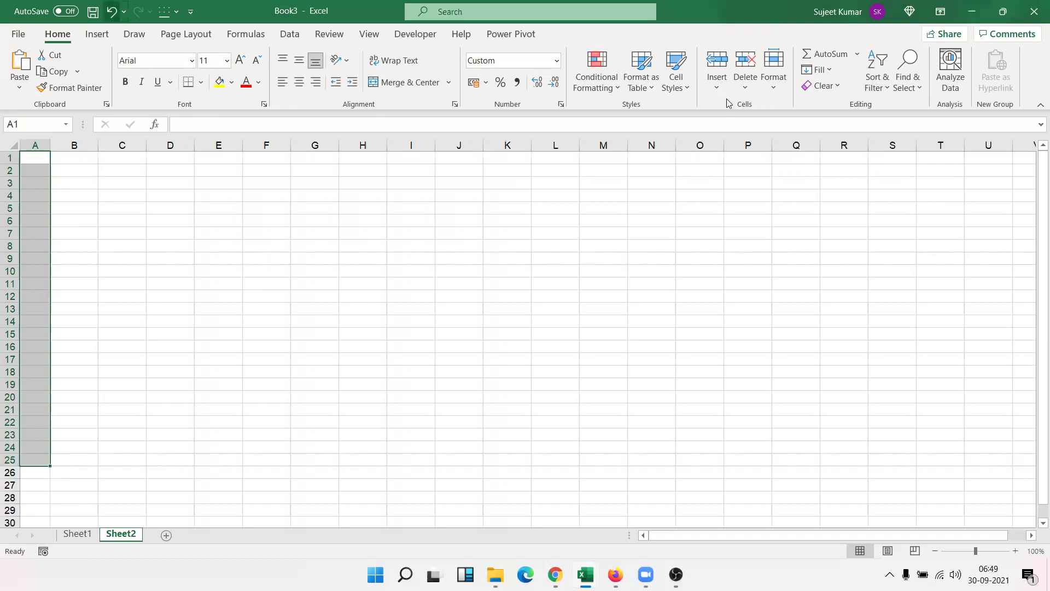
Widen column A to roughly twice a standard column's width and enter the header Name in A1.
{"action": "left_click", "coordinate": [820, 70]}
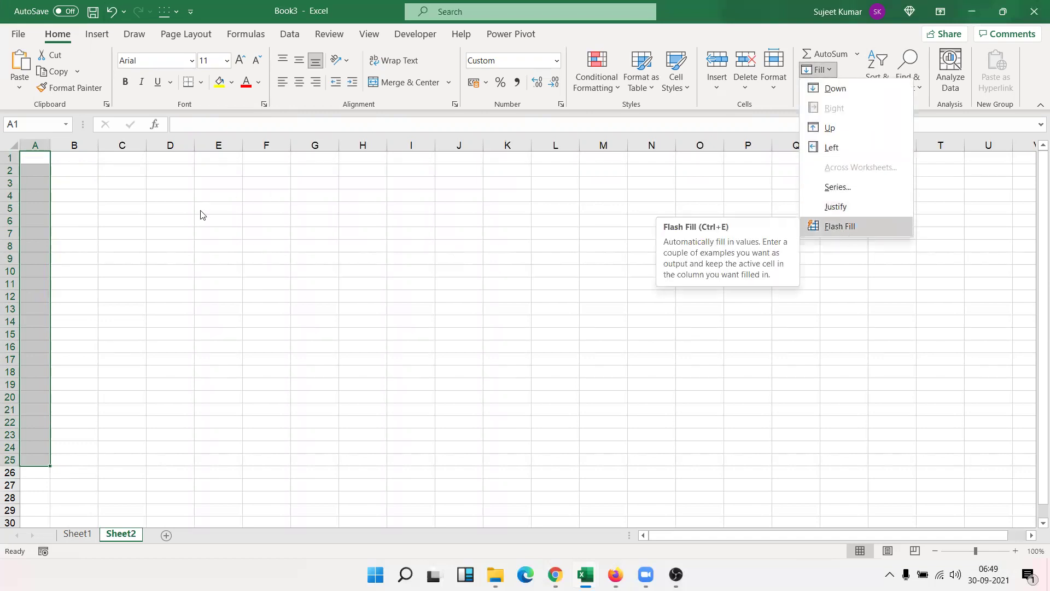
{"action": "left_click", "coordinate": [187, 179]}
{"action": "left_click_drag", "start_coordinate": [50, 144], "coordinate": [121, 147]}
{"action": "left_click", "coordinate": [106, 164]}
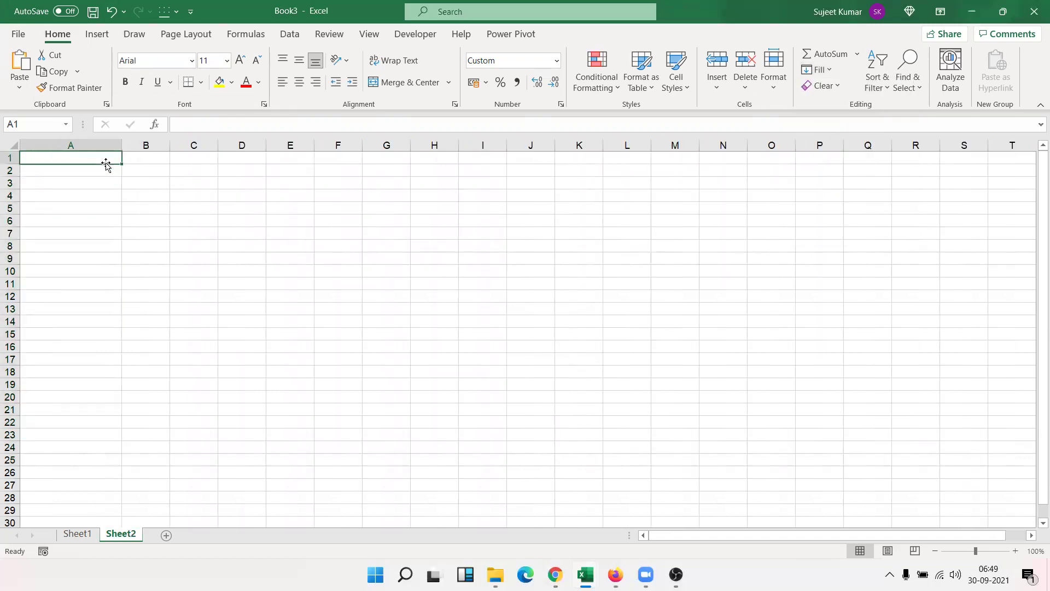
{"action": "type", "text": "Name"}
{"action": "key", "text": "Return"}
Enter four full names in A2:A5, two with first and last name and two with a middle name as well.
{"action": "type", "text": "Puja Singh"}
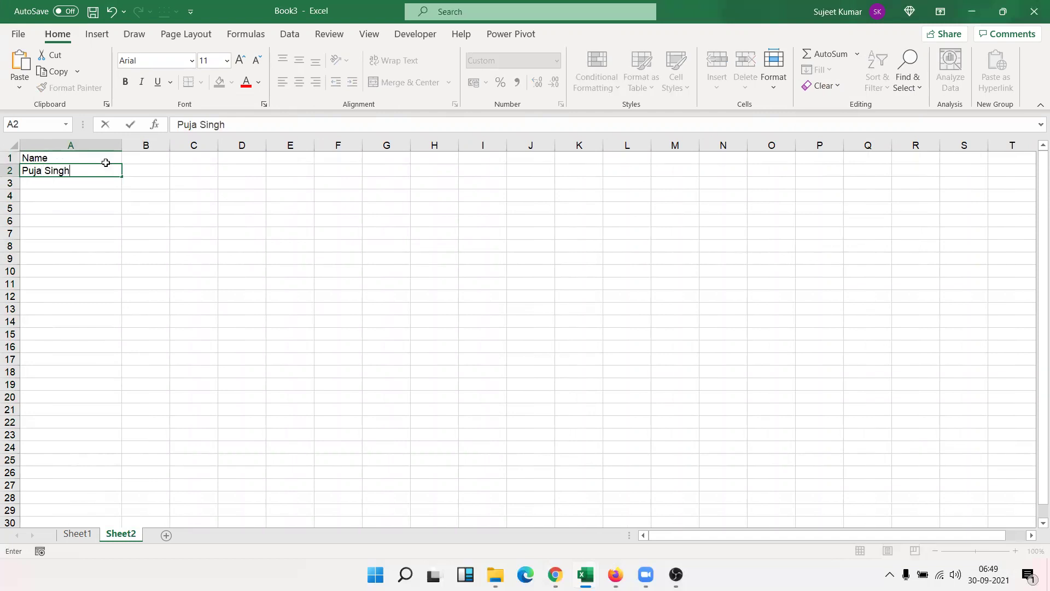
{"action": "key", "text": "Return"}
{"action": "type", "text": "Mo"}
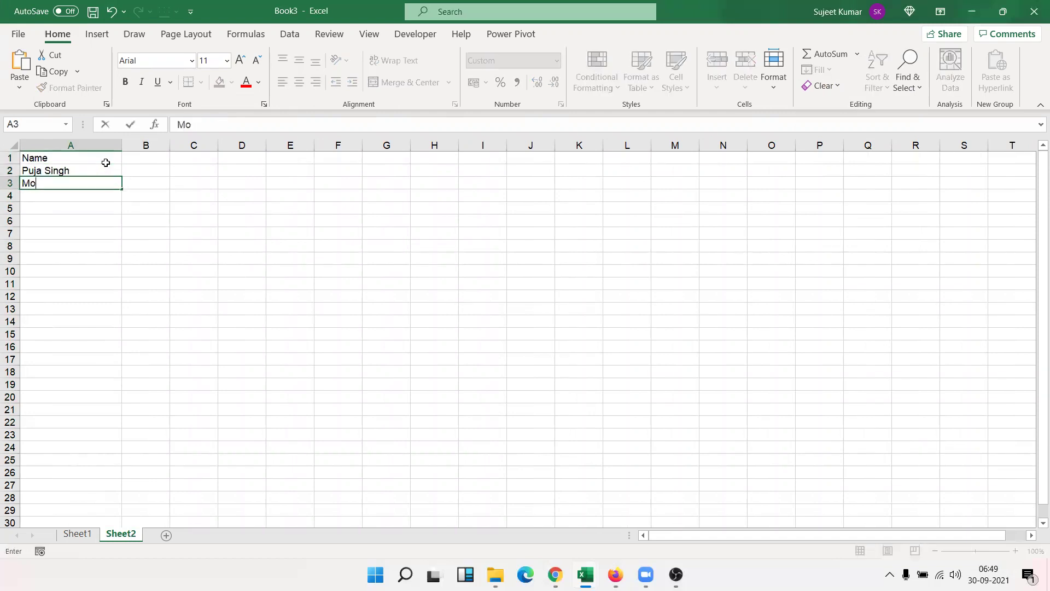
{"action": "type", "text": "han Sharma"}
{"action": "key", "text": "Return"}
{"action": "type", "text": "Kavita "}
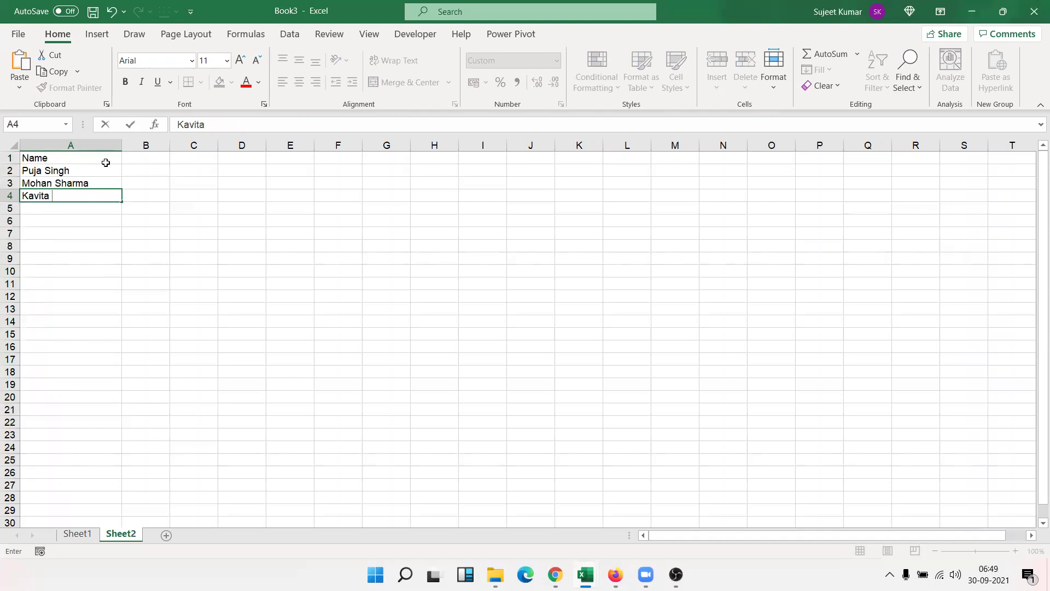
{"action": "type", "text": "Singh "}
{"action": "type", "text": "Ra"}
{"action": "type", "text": "i"}
{"action": "key", "text": "Return"}
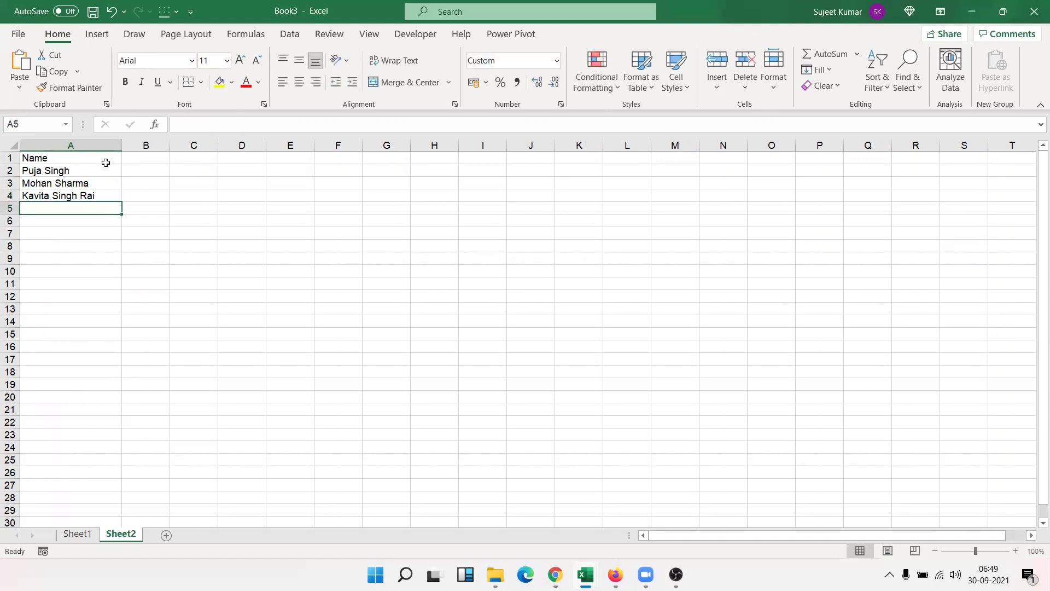
{"action": "type", "text": "Kumar"}
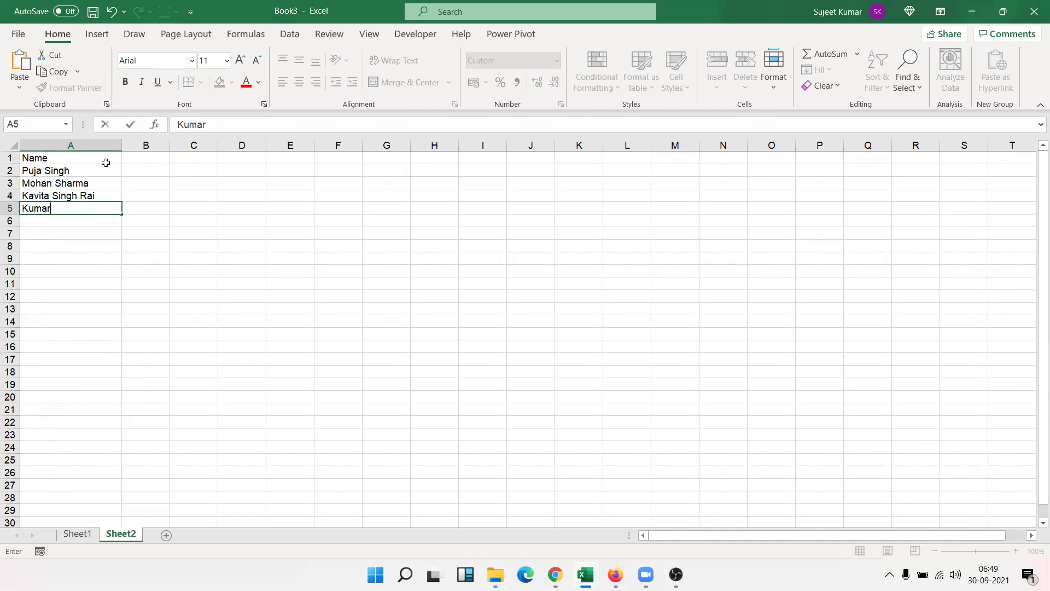
{"action": "type", "text": " Mohan Sharma"}
{"action": "key", "text": "Return"}
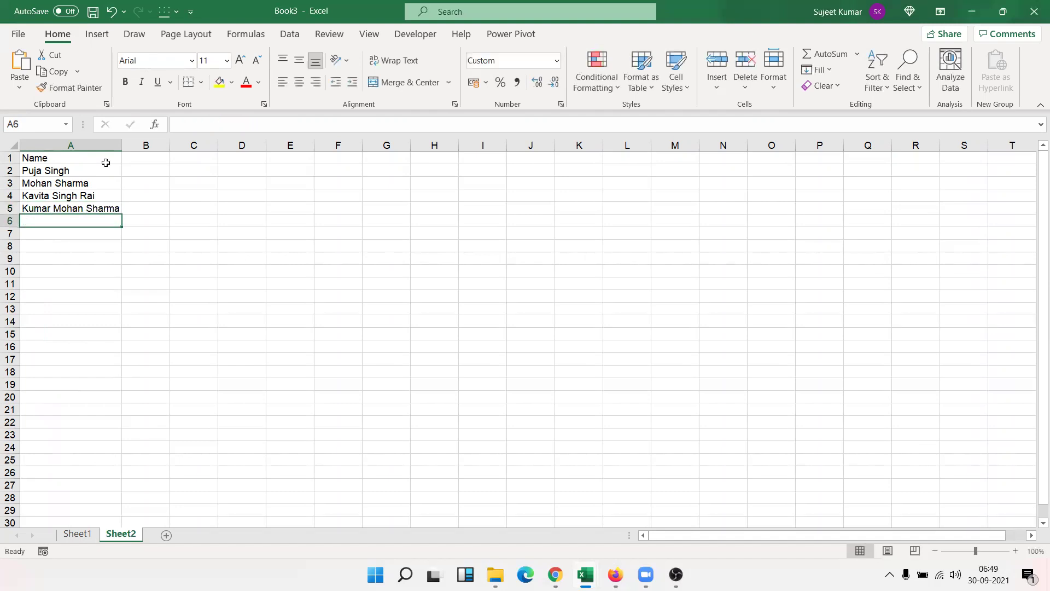
Add the headers F Name in B1 and L Name in C1.
{"action": "left_click", "coordinate": [127, 157]}
{"action": "type", "text": "F"}
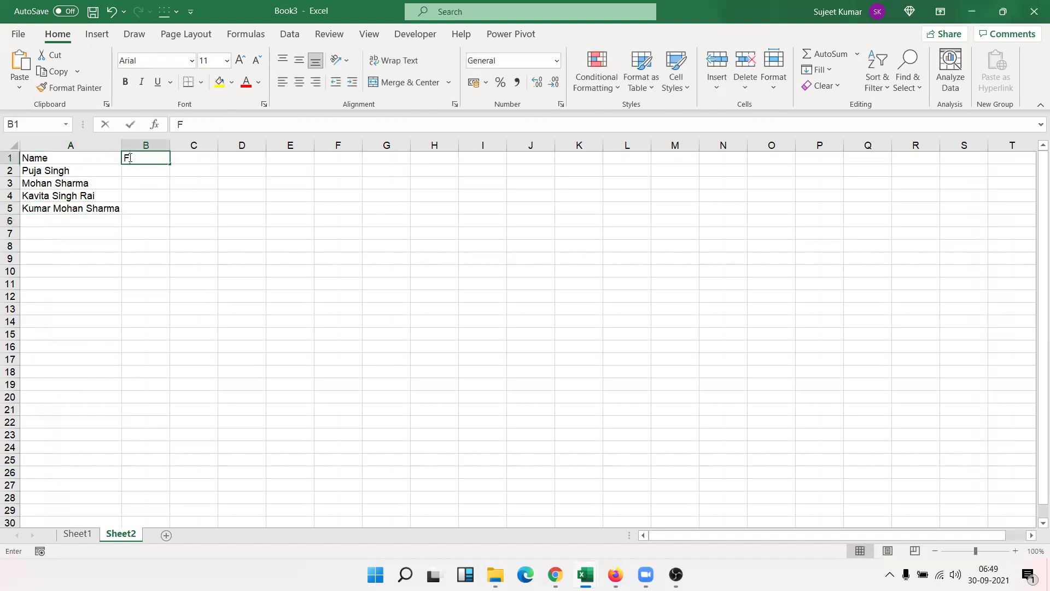
{"action": "type", "text": " Name"}
{"action": "key", "text": "Tab"}
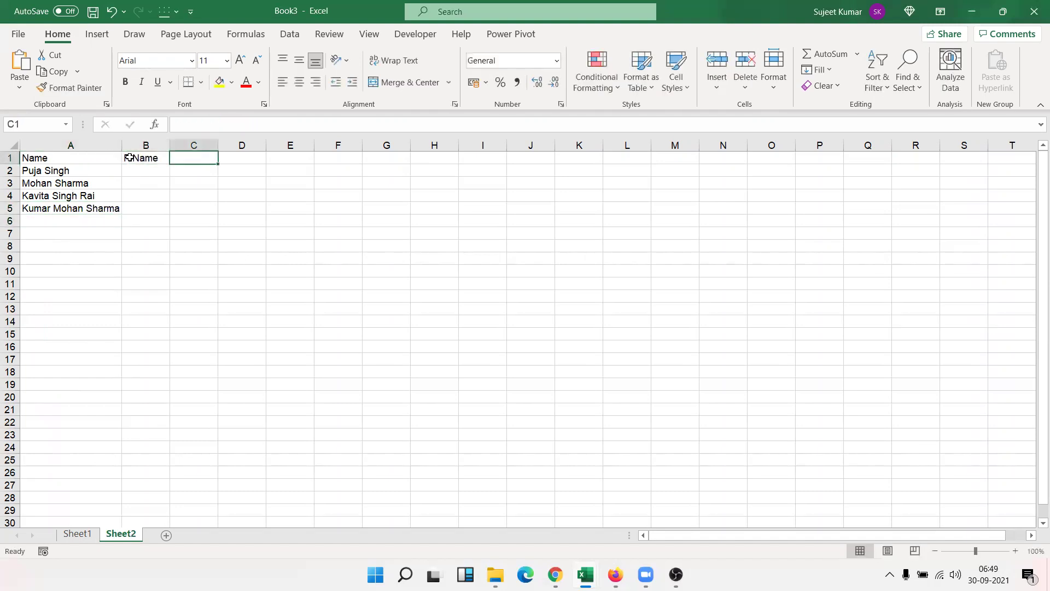
{"action": "left_click", "coordinate": [130, 157]}
{"action": "left_click", "coordinate": [198, 164]}
{"action": "type", "text": "L Name"}
{"action": "key", "text": "Return"}
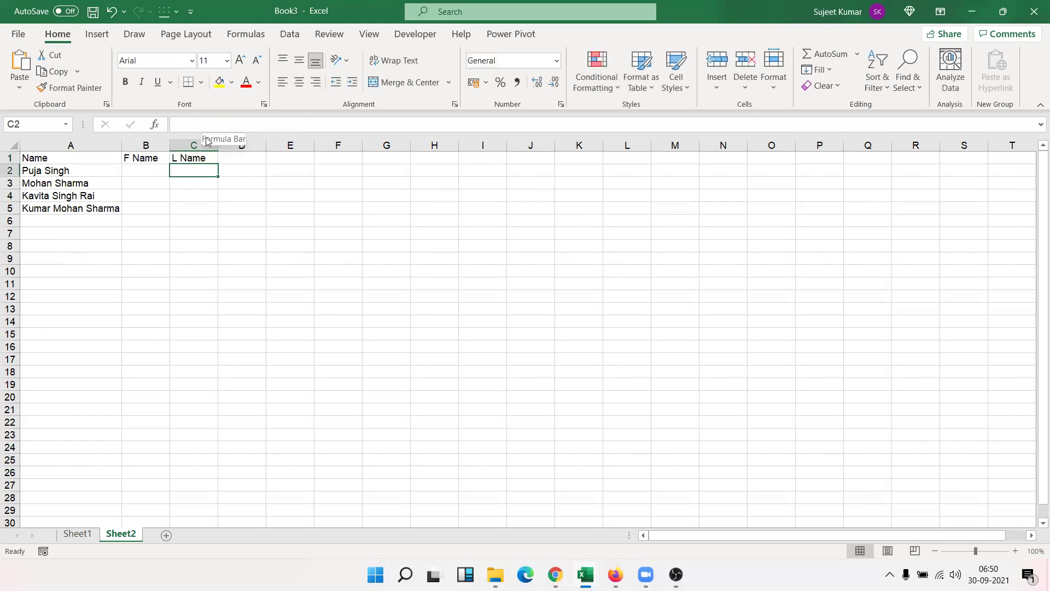
{"action": "left_click", "coordinate": [217, 146]}
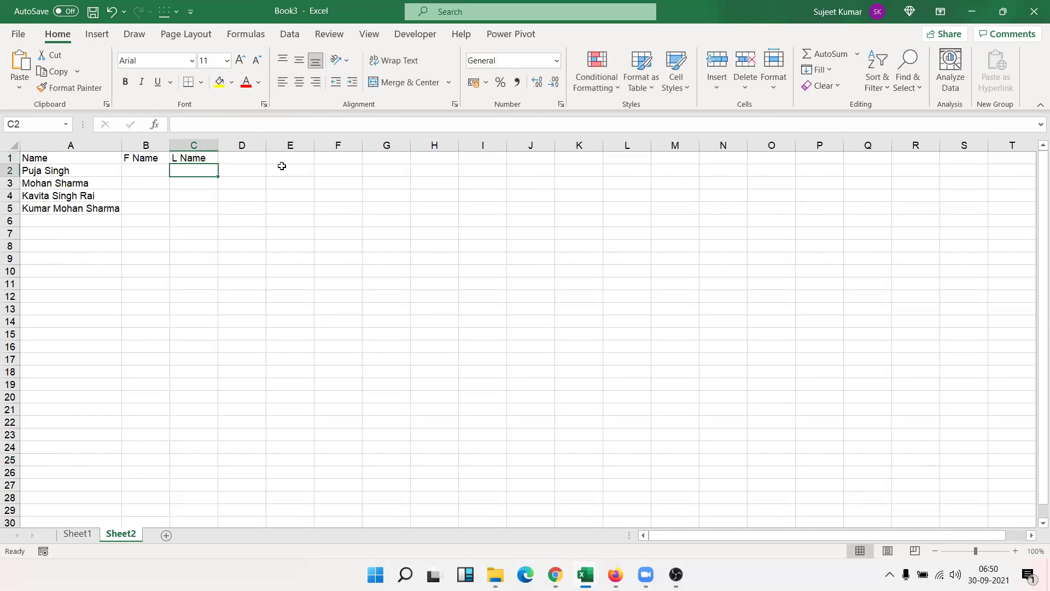
{"action": "left_click", "coordinate": [393, 171]}
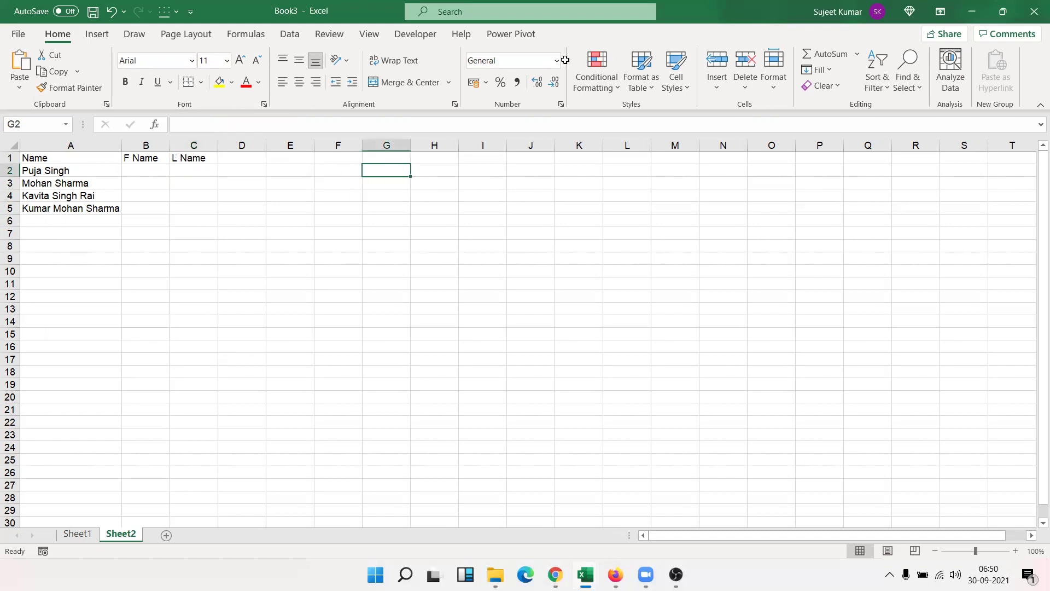
{"action": "key", "text": "alt+Tab"}
{"action": "left_click", "coordinate": [676, 574]}
Enter the first person's first name in B2 and Flash Fill the F Name column from it.
{"action": "left_click_drag", "start_coordinate": [66, 170], "coordinate": [56, 201]}
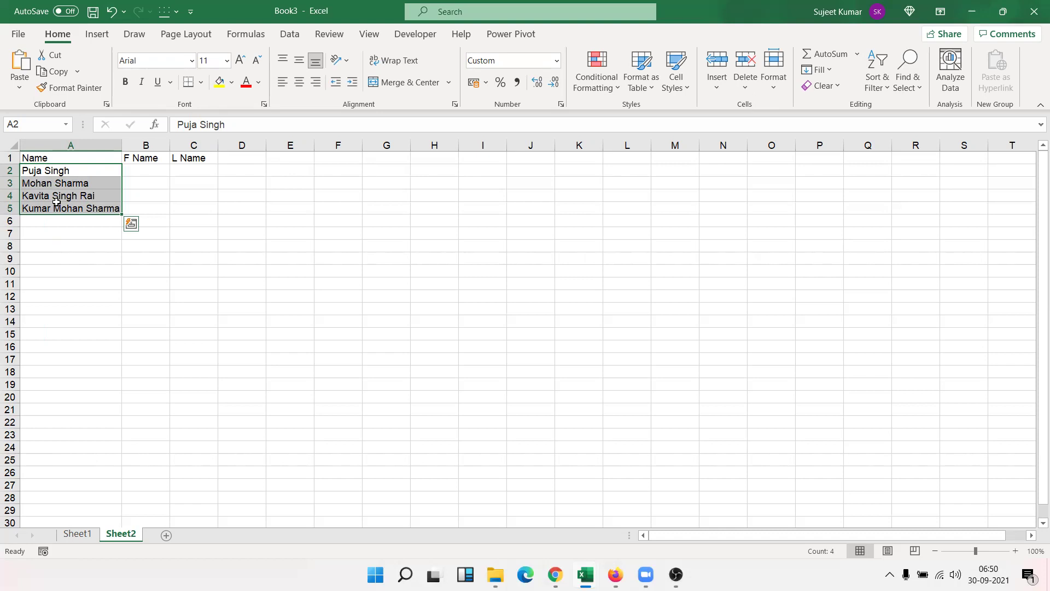
{"action": "key", "text": "Right"}
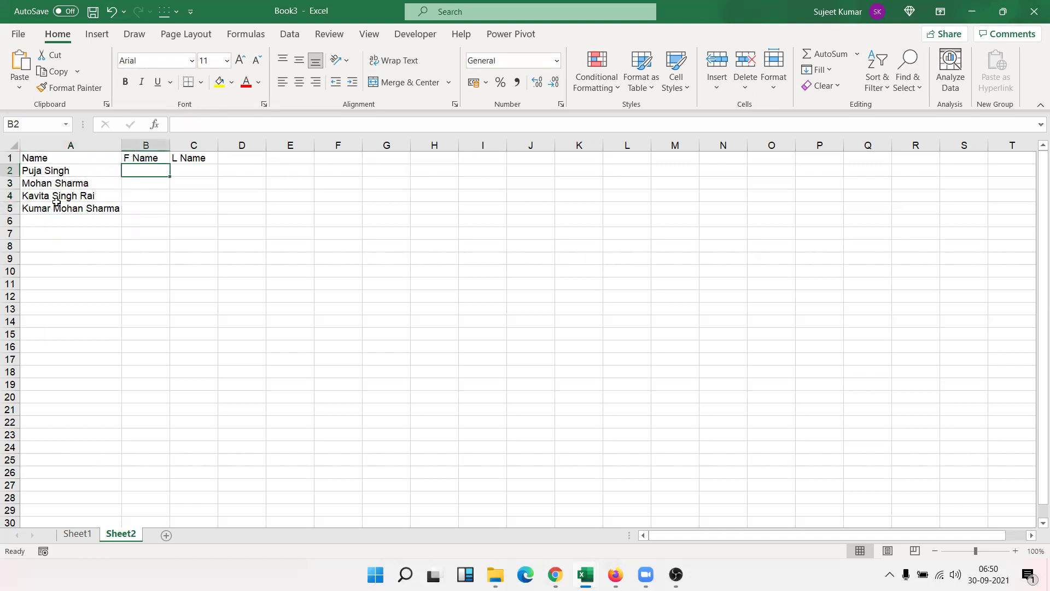
{"action": "type", "text": "Puja"}
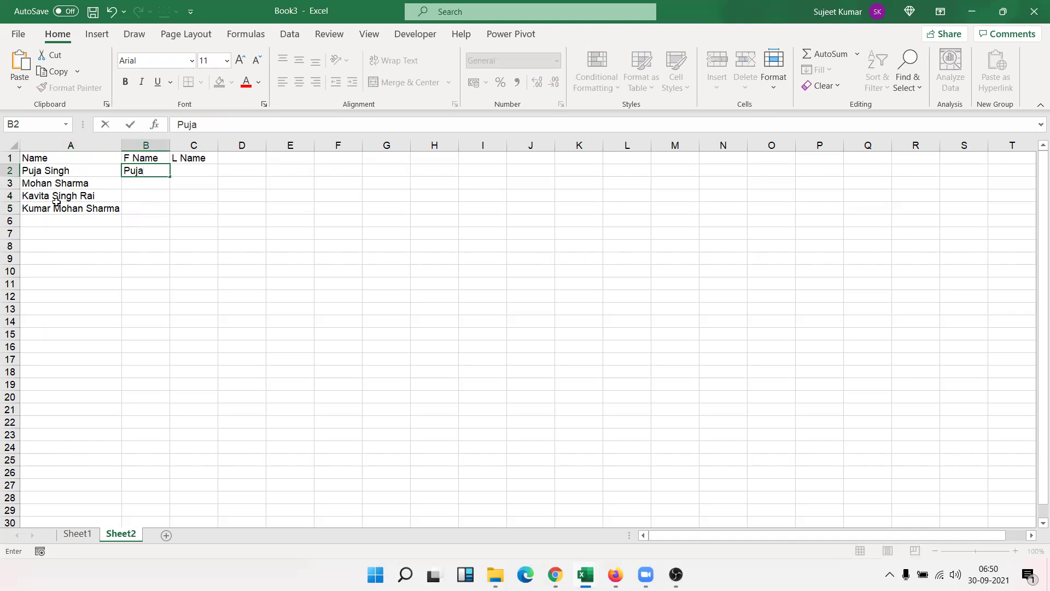
{"action": "key", "text": "Return"}
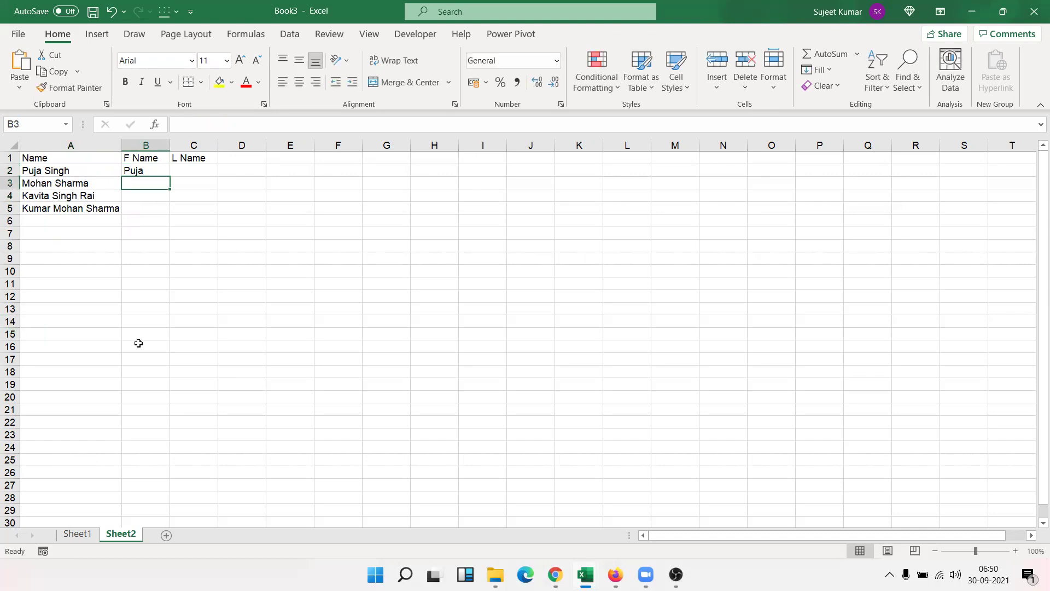
{"action": "left_click", "coordinate": [150, 170]}
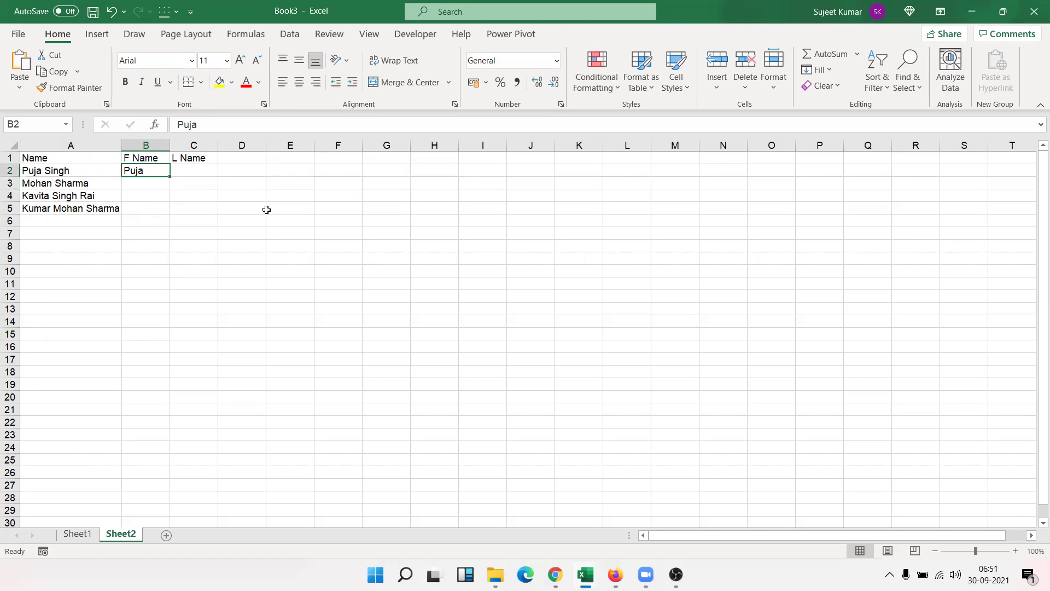
{"action": "left_click", "coordinate": [824, 73]}
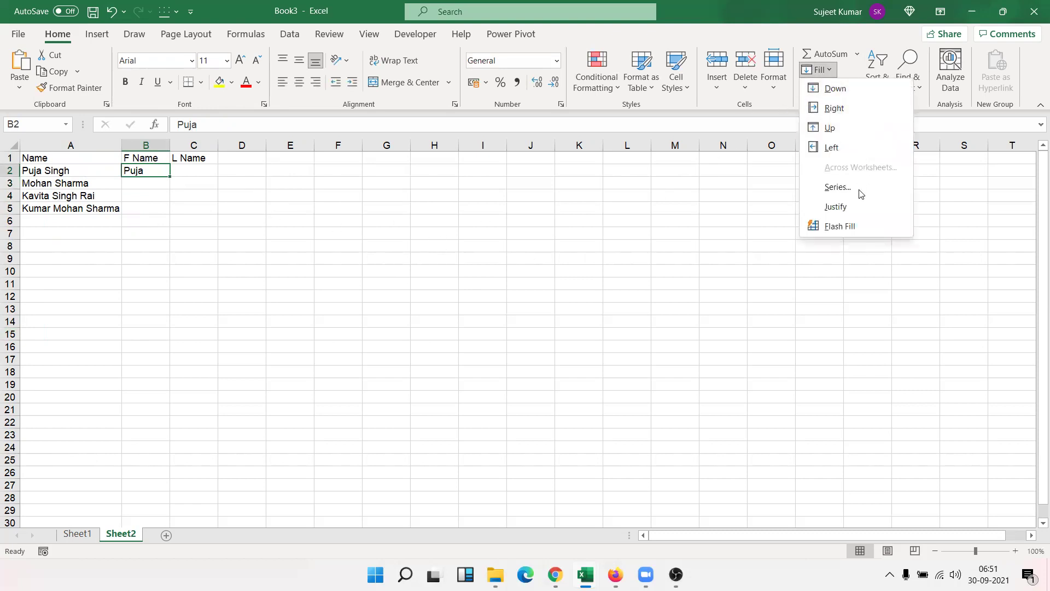
{"action": "left_click", "coordinate": [840, 228]}
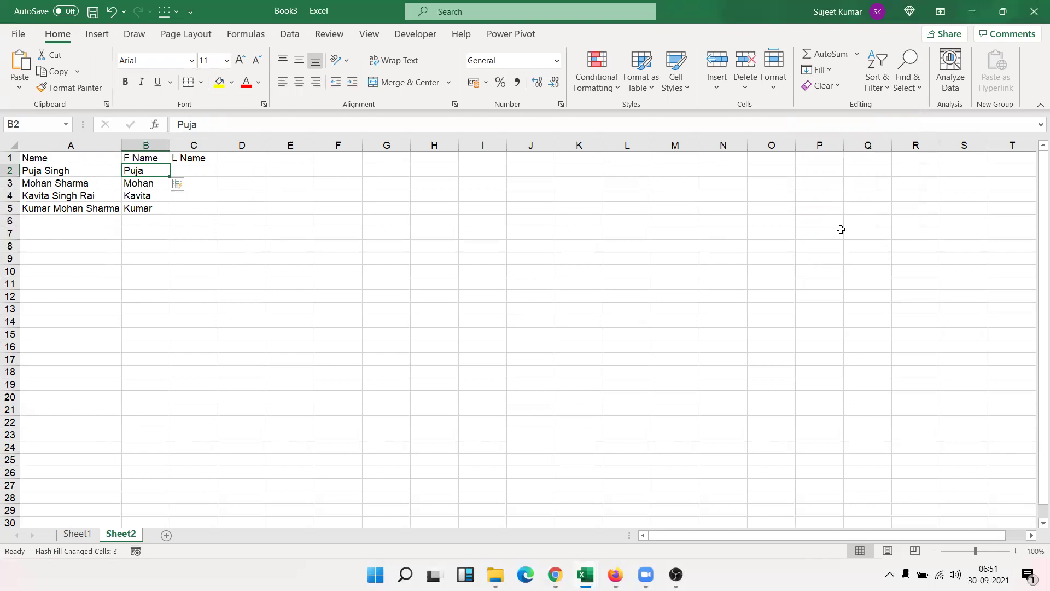
Enter the first person's last name in C2 and Flash Fill the L Name column from it.
{"action": "key", "text": "Right"}
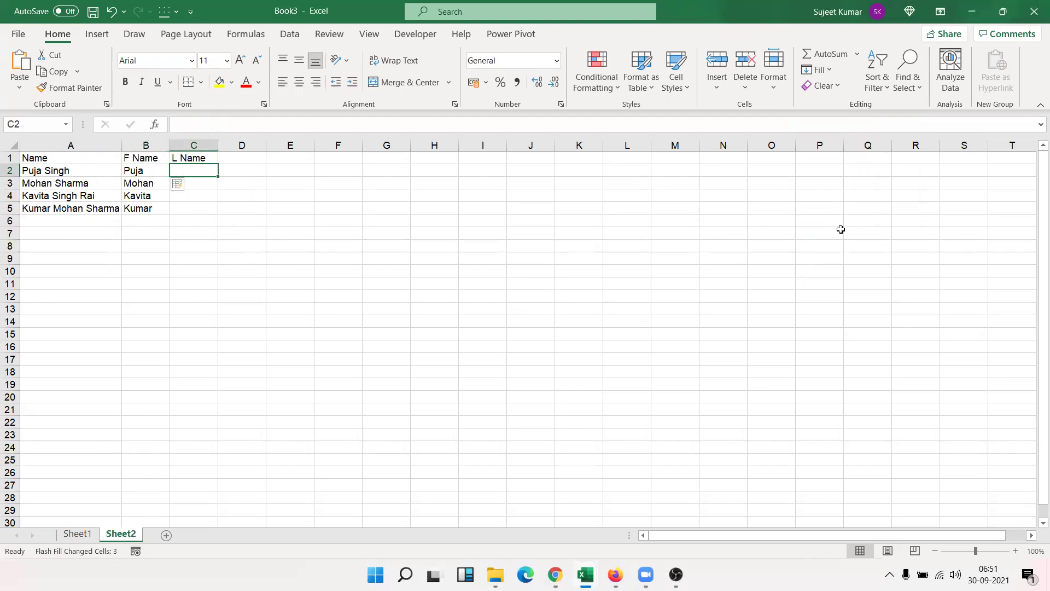
{"action": "type", "text": "Singh"}
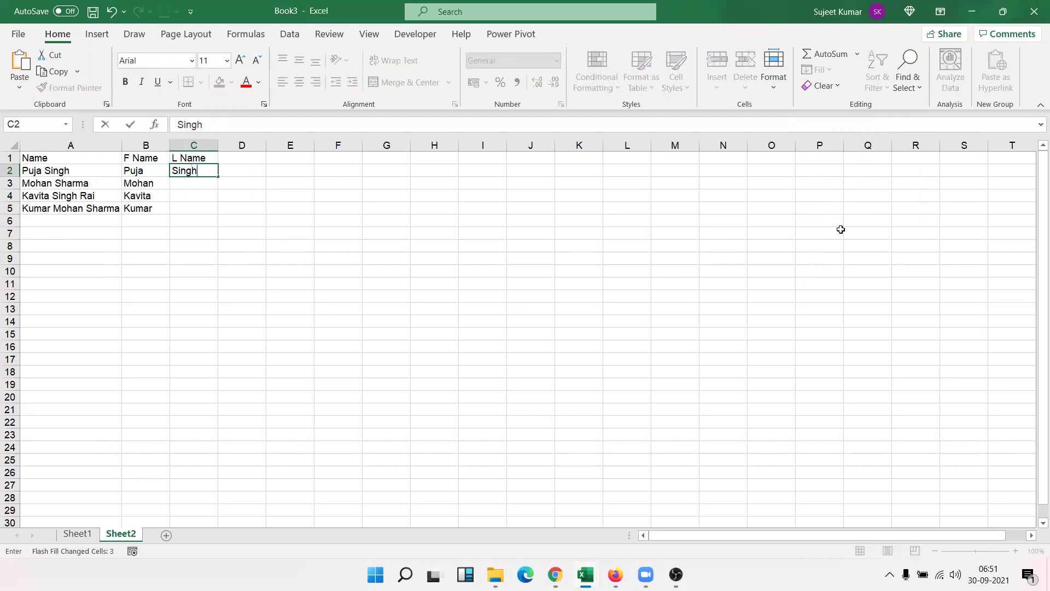
{"action": "key", "text": "Return"}
{"action": "key", "text": "Up"}
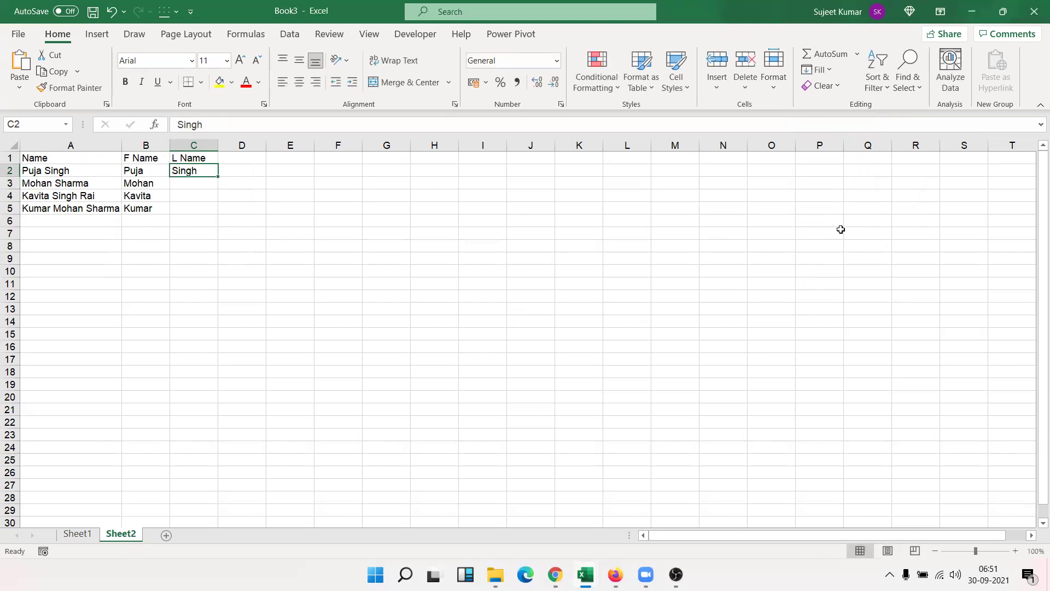
{"action": "left_click", "coordinate": [823, 86]}
{"action": "left_click", "coordinate": [821, 70]}
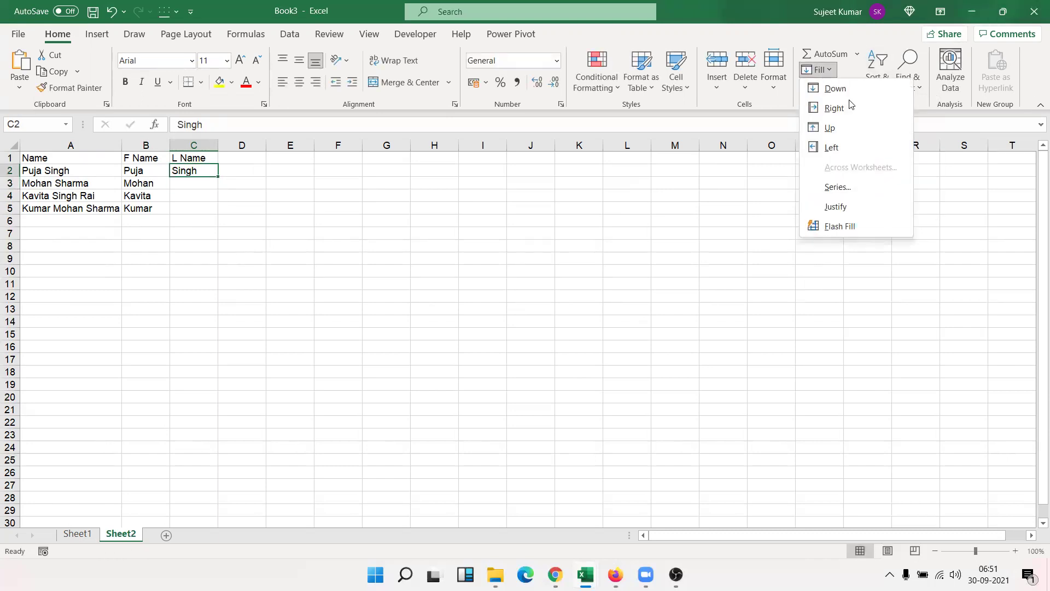
{"action": "left_click", "coordinate": [849, 226]}
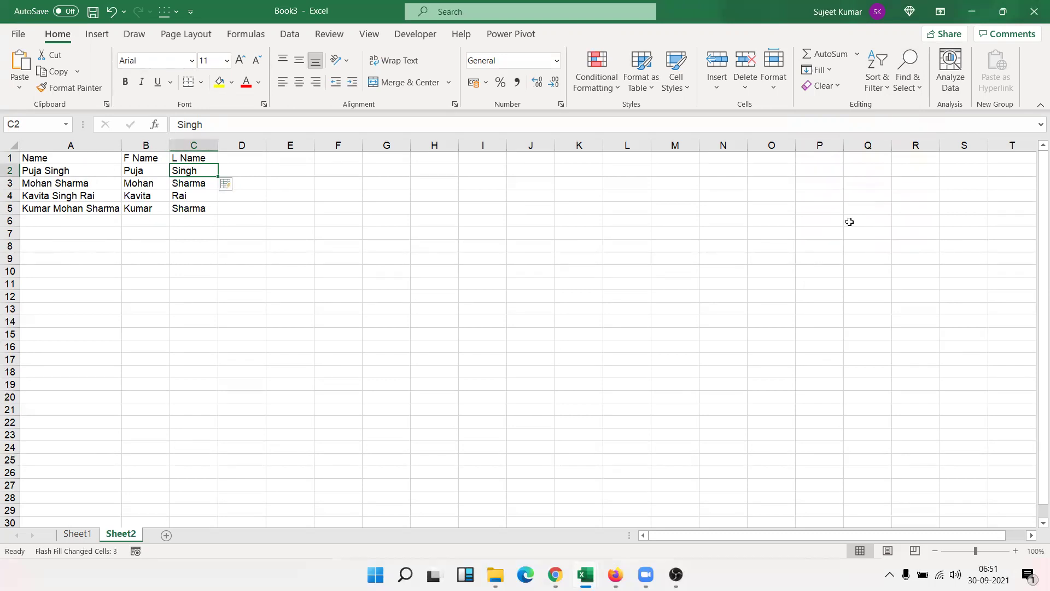
Enter the header Date in F1 and the date 1/9 in F2.
{"action": "left_click", "coordinate": [345, 158]}
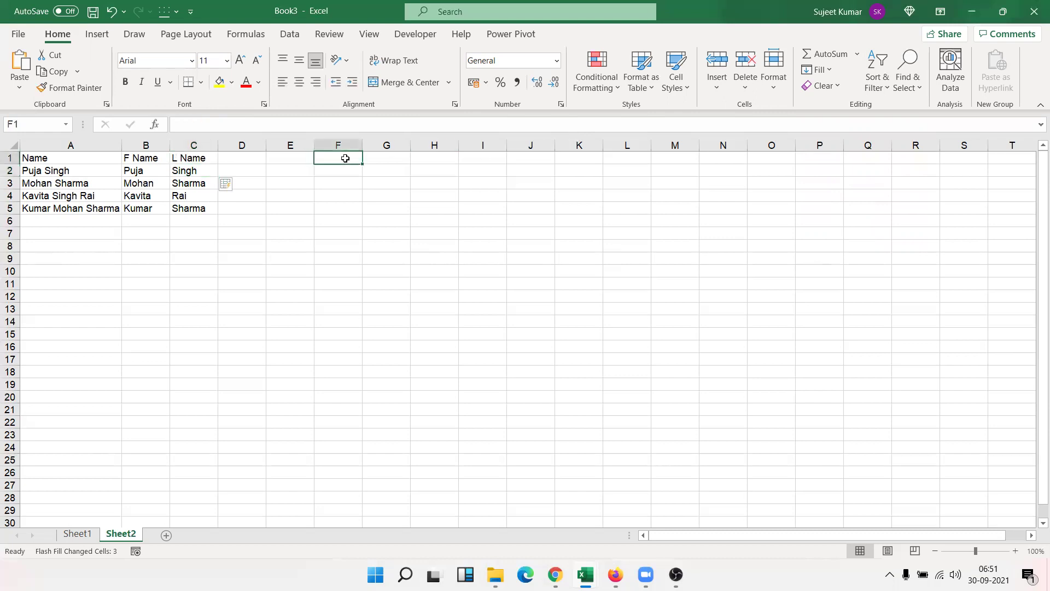
{"action": "type", "text": "Date"}
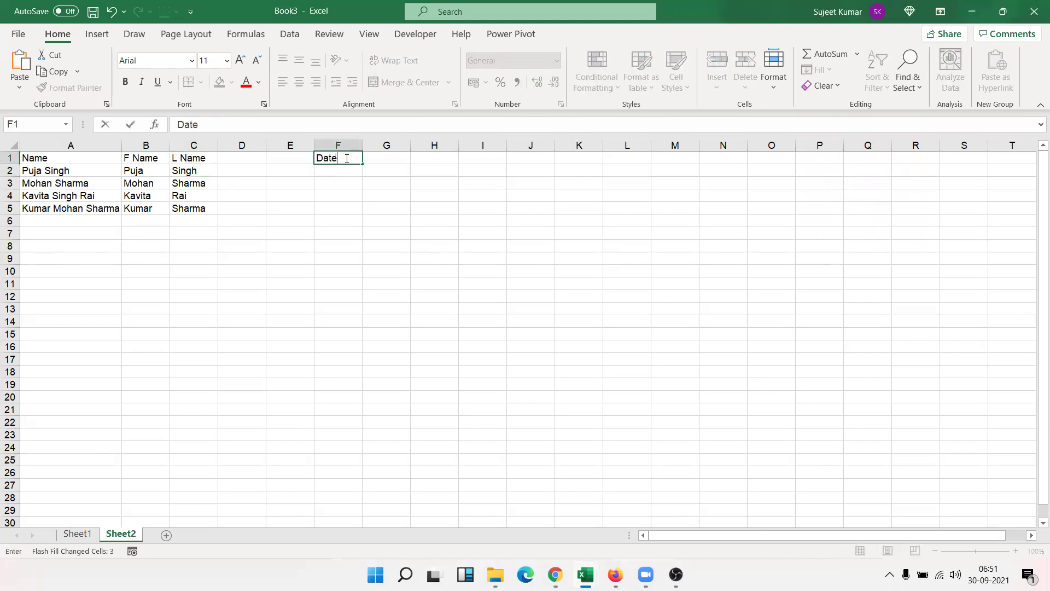
{"action": "key", "text": "Return"}
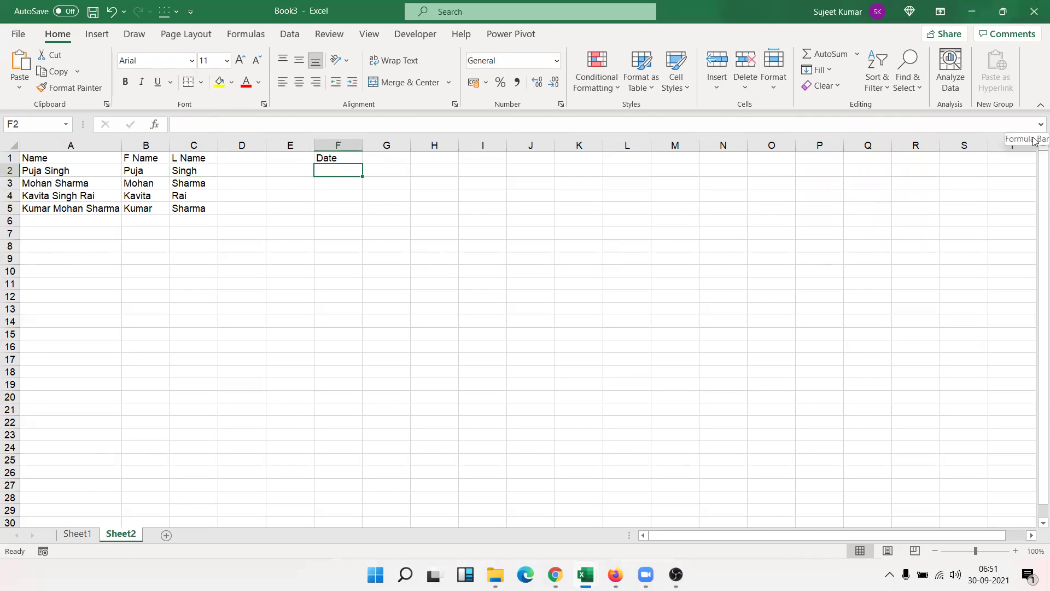
{"action": "type", "text": "1/9"}
{"action": "key", "text": "Return"}
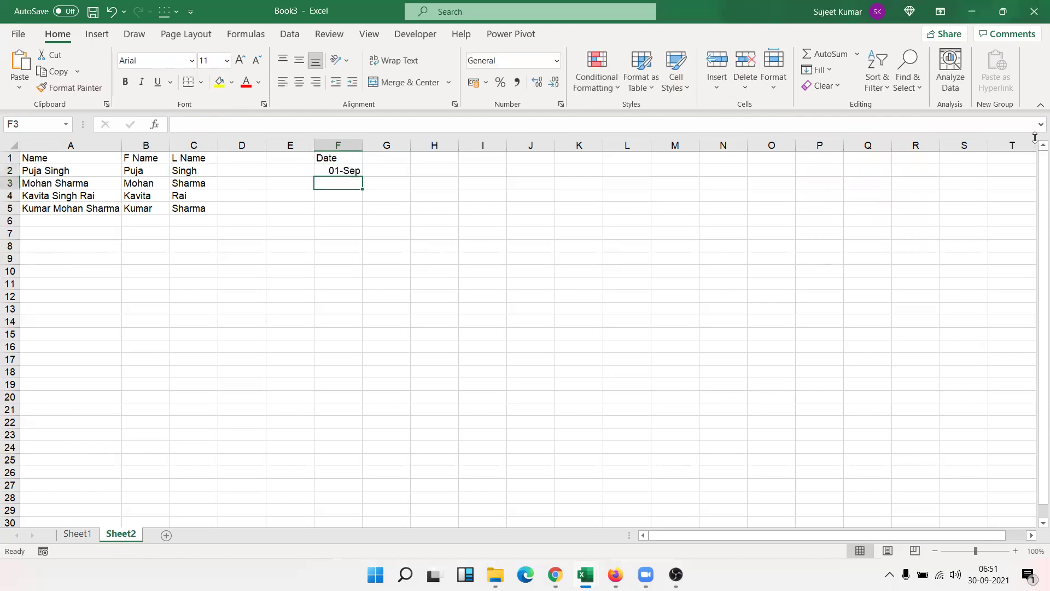
Enter the formula =F2+60 in F3 and fill it down to F8.
{"action": "type", "text": "="}
{"action": "key", "text": "Up"}
{"action": "type", "text": "+60"}
{"action": "key", "text": "ctrl+Return"}
{"action": "key", "text": "shift+Down"}
{"action": "key", "text": "shift+Down"}
{"action": "key", "text": "shift+Down"}
{"action": "key", "text": "shift+Down"}
{"action": "key", "text": "shift+Down"}
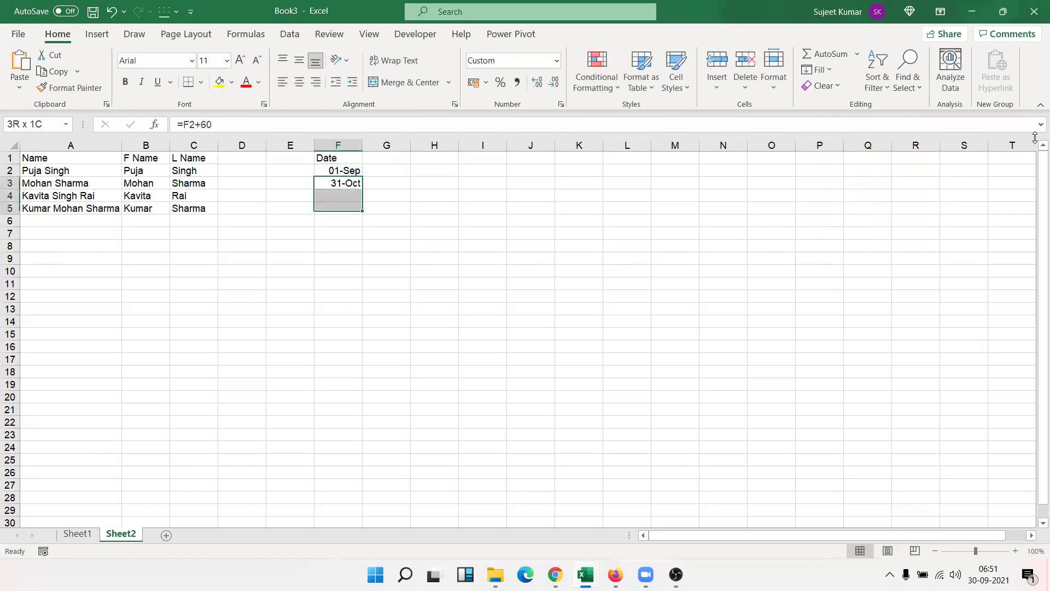
{"action": "key", "text": "ctrl+d"}
Enter Sep in G2 and Flash Fill the months of the dates in column F down to G8.
{"action": "key", "text": "Up"}
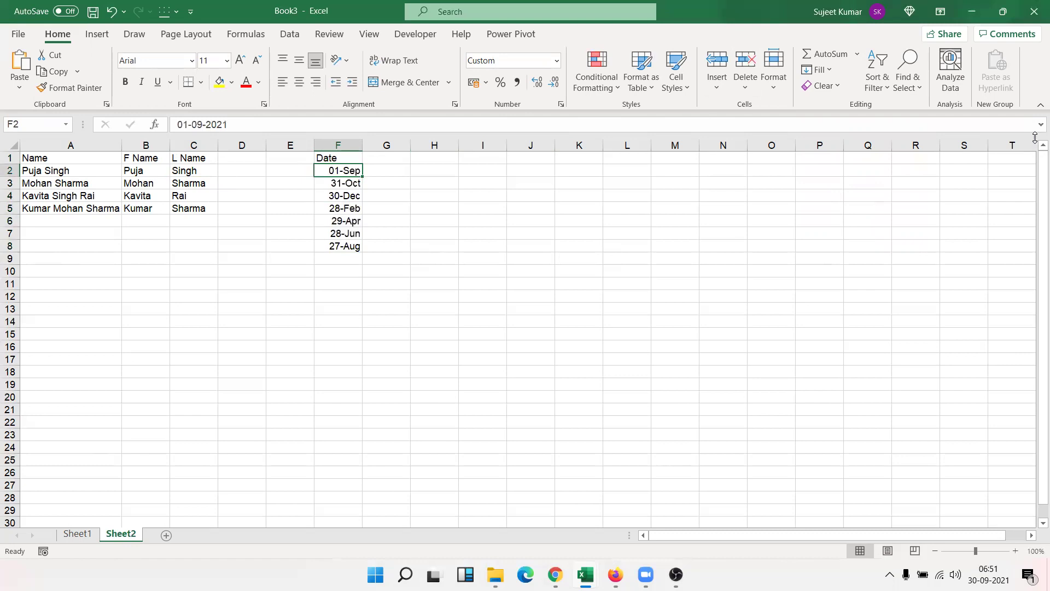
{"action": "key", "text": "Right"}
{"action": "type", "text": "Sep"}
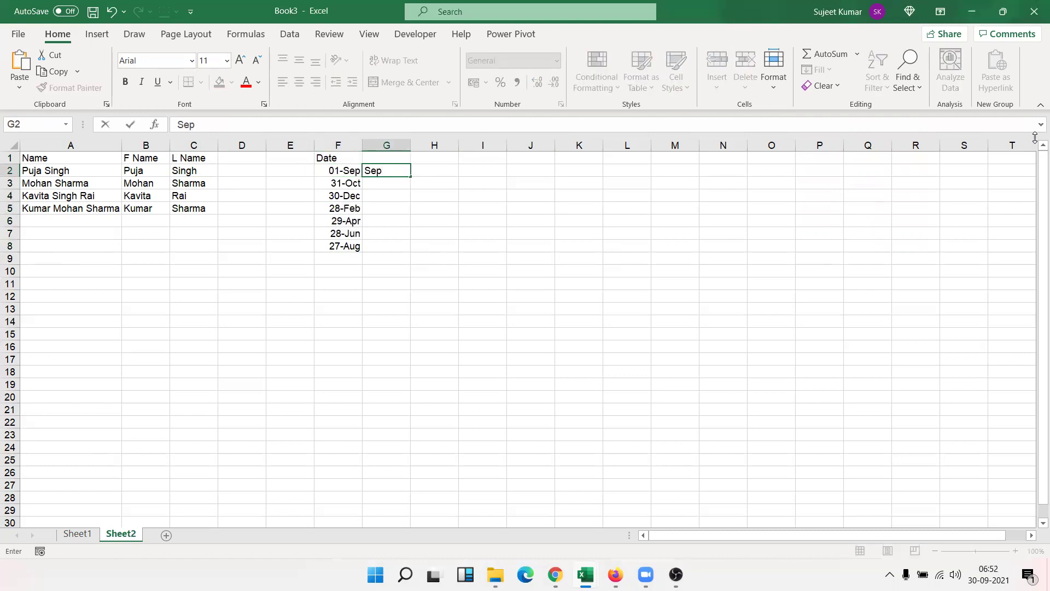
{"action": "key", "text": "Return"}
{"action": "key", "text": "Up"}
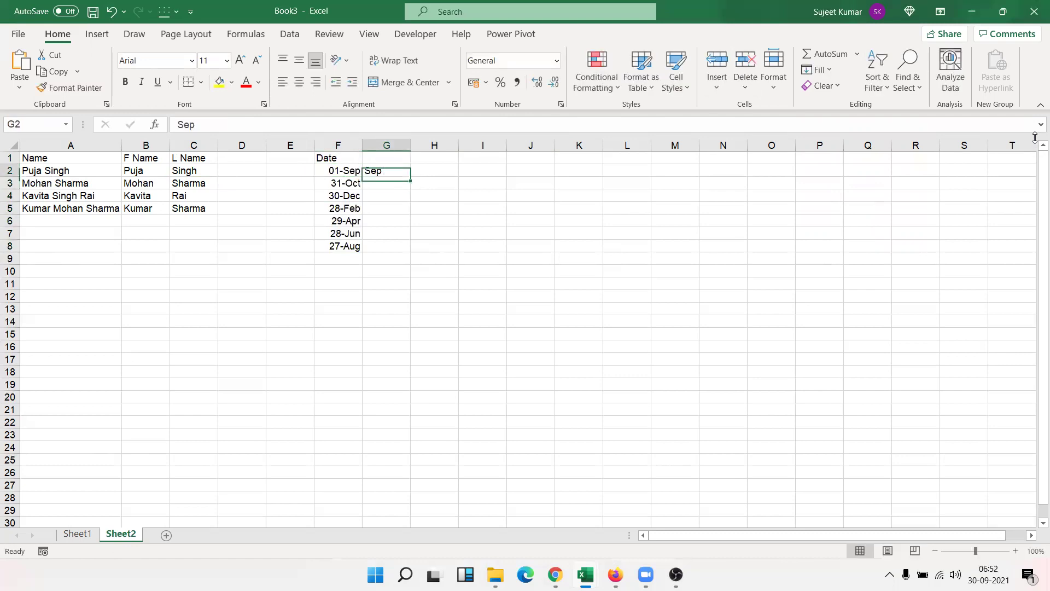
{"action": "left_click", "coordinate": [829, 70]}
{"action": "left_click", "coordinate": [841, 226]}
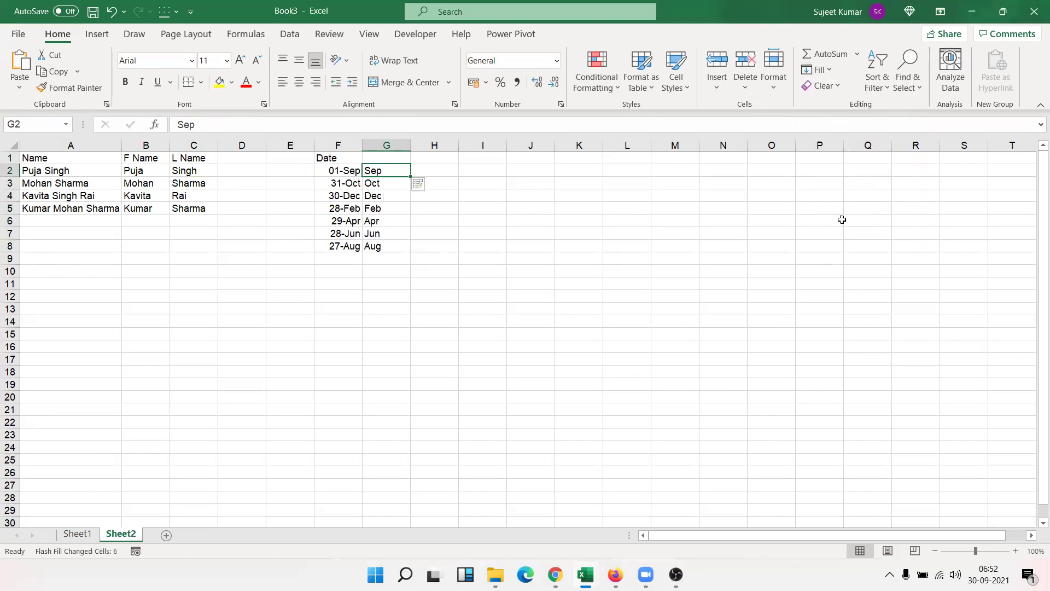
Enter 852, 369, 85 and 147 in cells J2 through J5.
{"action": "left_click", "coordinate": [543, 169]}
{"action": "type", "text": "852"}
{"action": "key", "text": "Return"}
{"action": "type", "text": "369"}
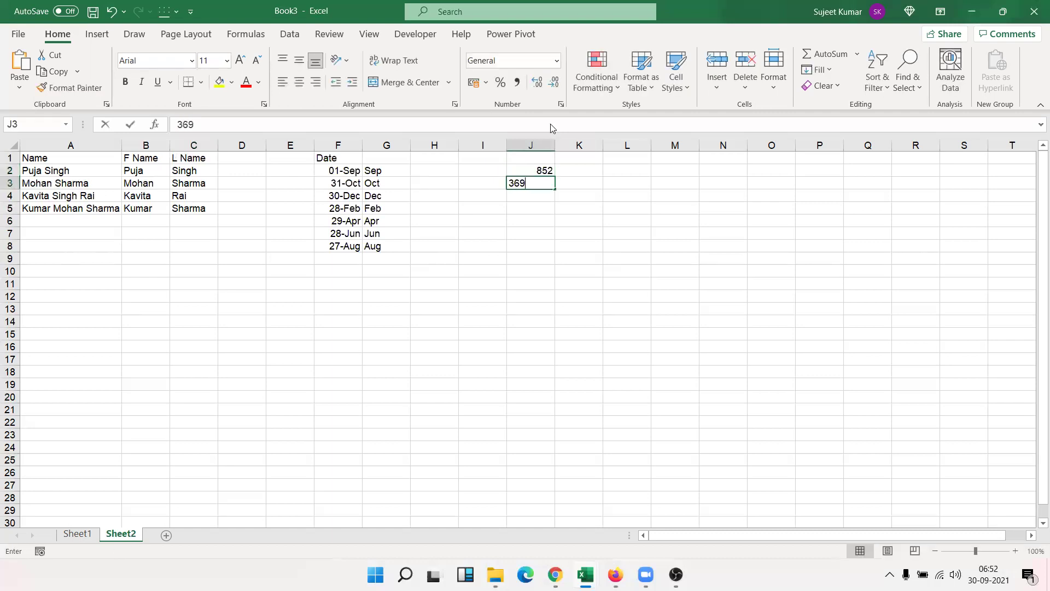
{"action": "key", "text": "Return"}
{"action": "type", "text": "85"}
{"action": "key", "text": "Return"}
{"action": "type", "text": "14"}
{"action": "key", "text": "Return"}
{"action": "key", "text": "Up"}
{"action": "key", "text": "F2"}
{"action": "type", "text": "7"}
{"action": "key", "text": "Return"}
Enter 322 in J6 and change the number in J4 to 854.
{"action": "type", "text": "322"}
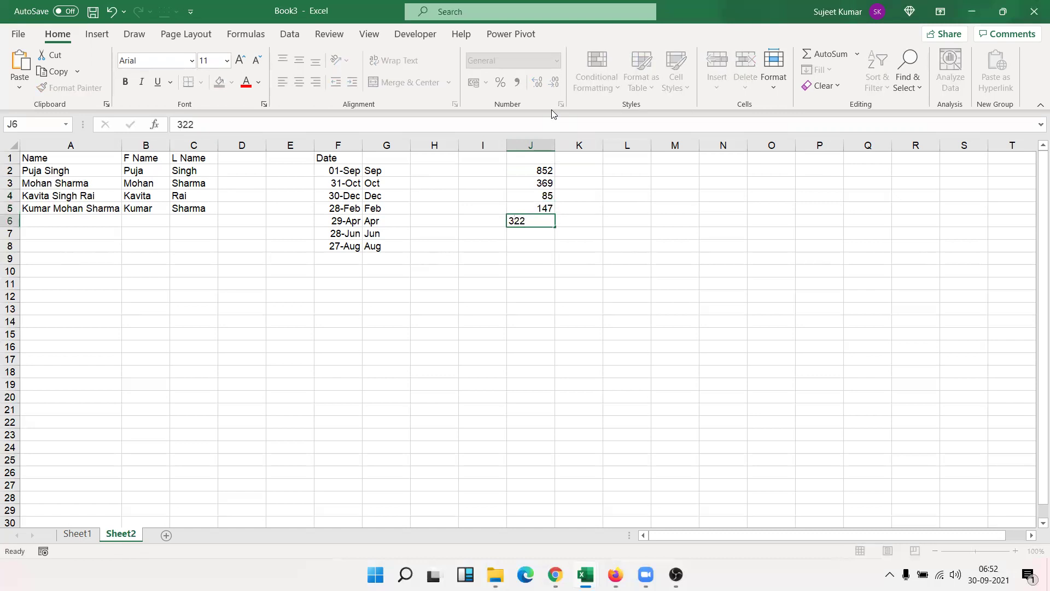
{"action": "key", "text": "Up"}
{"action": "key", "text": "Up"}
{"action": "key", "text": "F2"}
{"action": "type", "text": "4"}
{"action": "key", "text": "Return"}
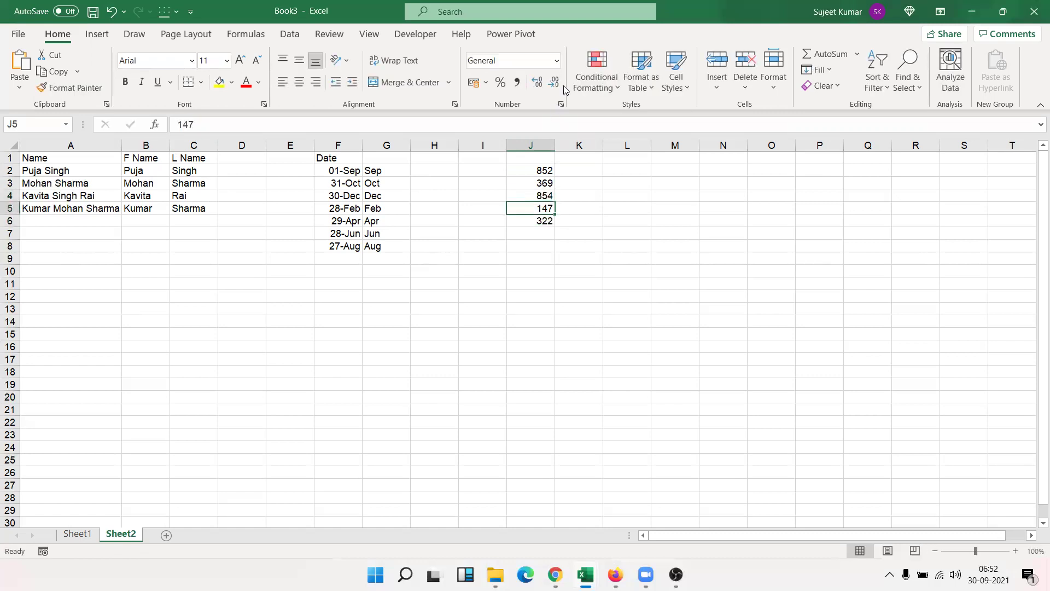
Enter 85 in K2 and Flash Fill the first two digits of the numbers in J2:J6.
{"action": "left_click", "coordinate": [578, 169]}
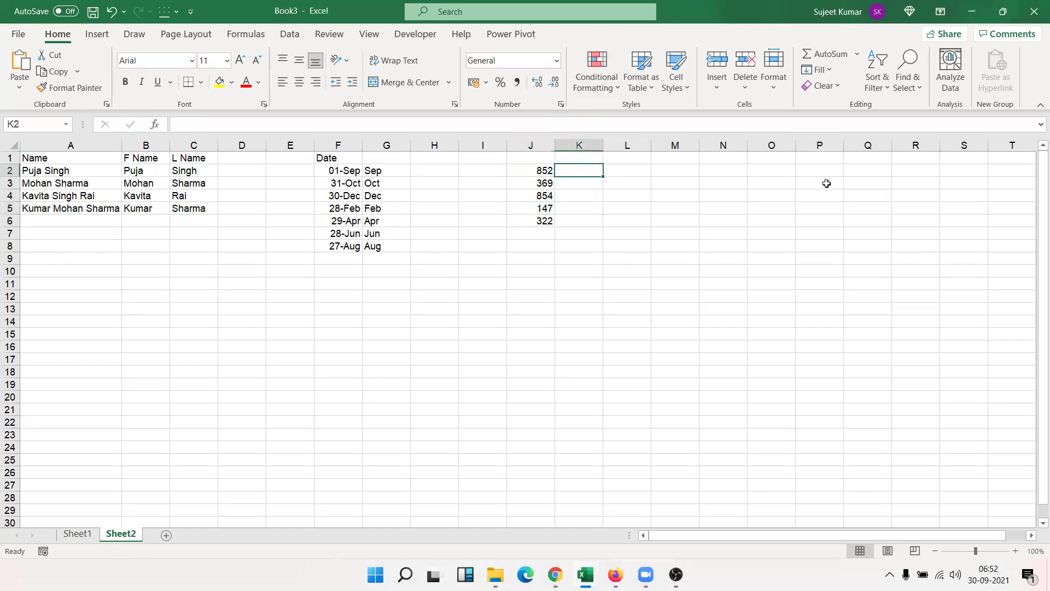
{"action": "type", "text": "52"}
{"action": "key", "text": "Return"}
{"action": "key", "text": "Up"}
{"action": "type", "text": "85"}
{"action": "key", "text": "Return"}
{"action": "key", "text": "Up"}
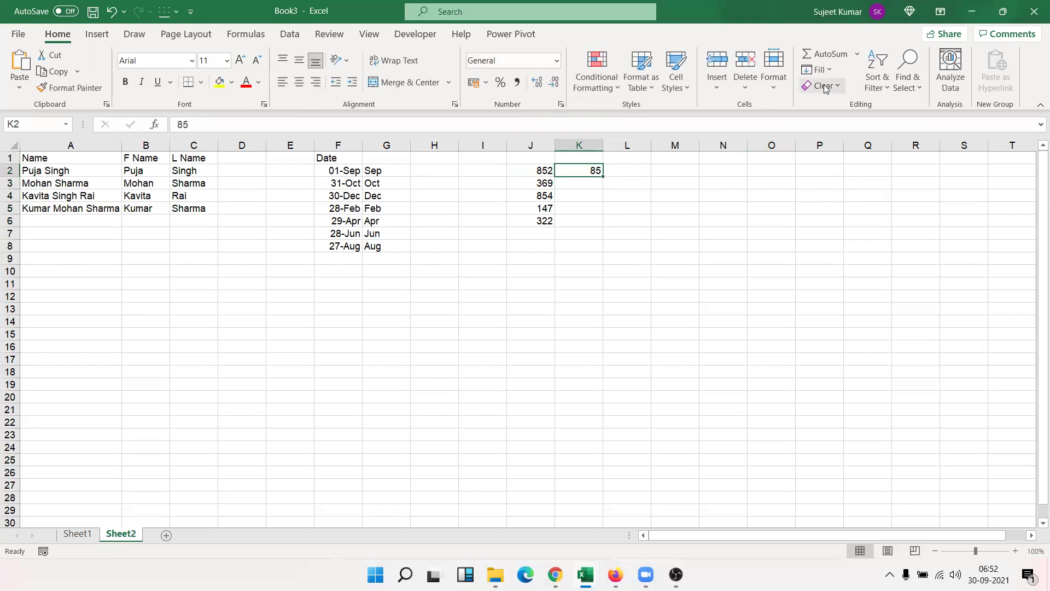
{"action": "left_click", "coordinate": [817, 69]}
{"action": "left_click", "coordinate": [864, 224]}
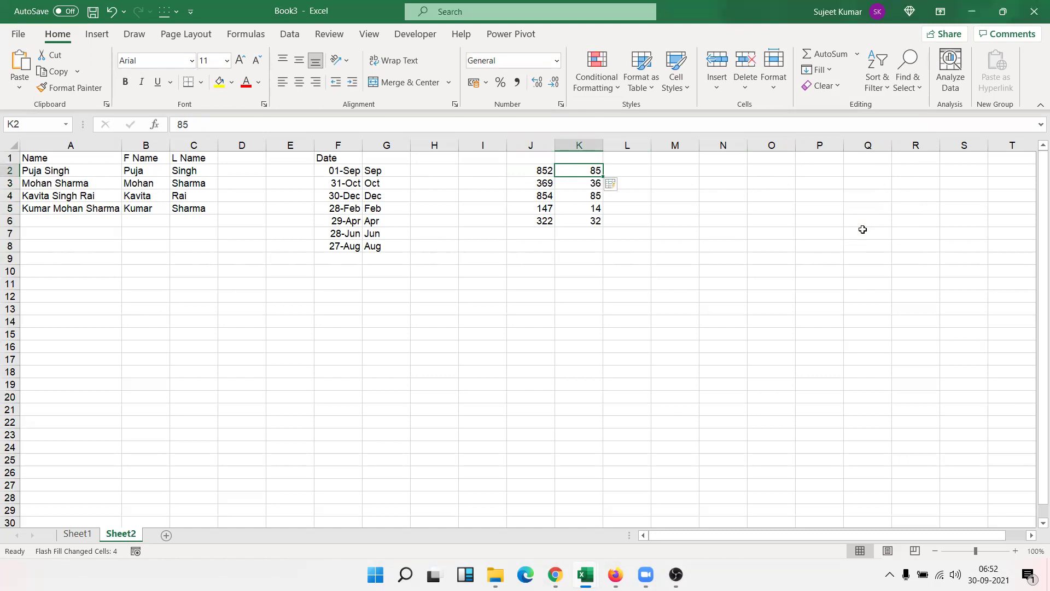
Enter the decimal numbers 85.36, 85.96 and 45.63 in cells N2 through N4.
{"action": "left_click", "coordinate": [738, 171]}
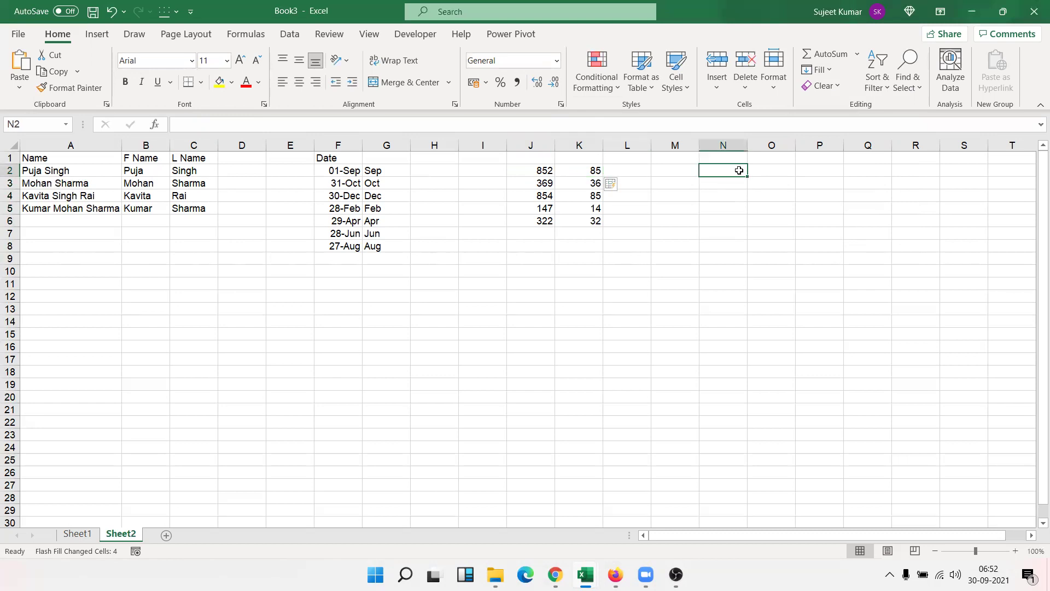
{"action": "type", "text": "85.36"}
{"action": "key", "text": "Return"}
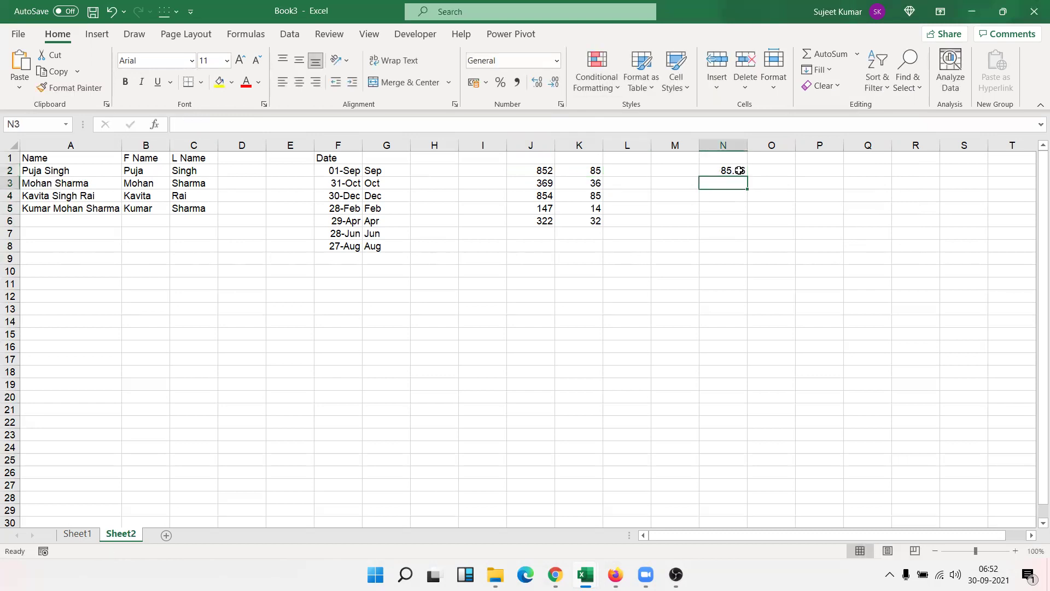
{"action": "type", "text": "85.96"}
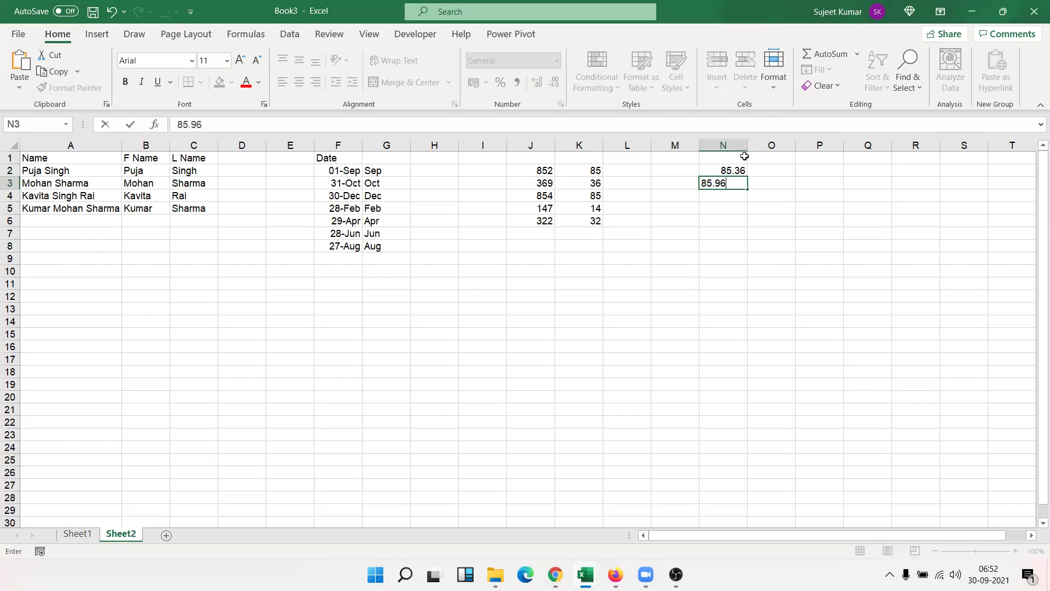
{"action": "key", "text": "Return"}
{"action": "type", "text": "45.63"}
{"action": "key", "text": "Return"}
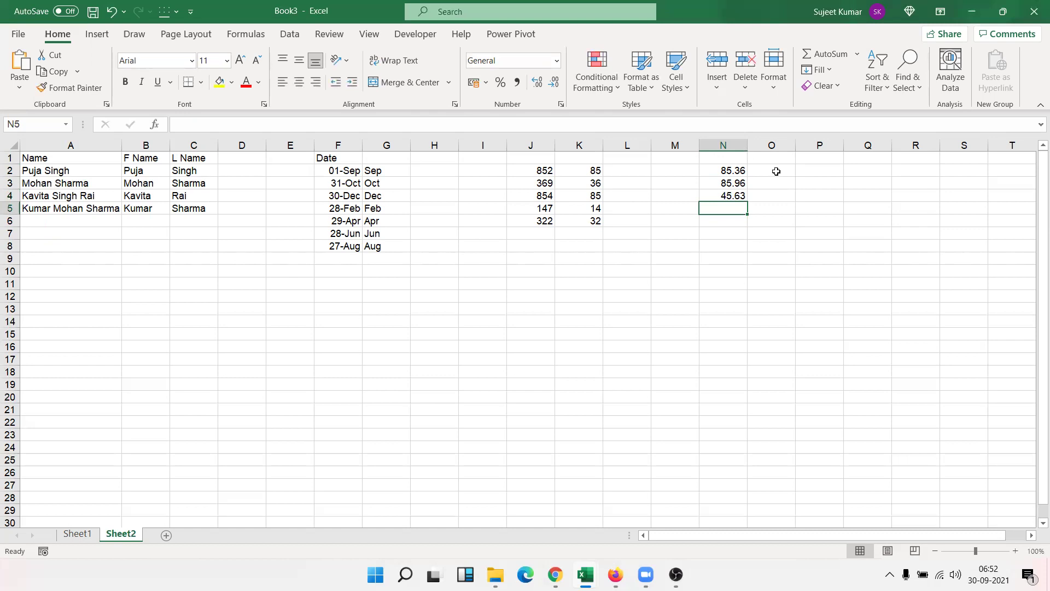
Enter 0.36 in O2 and Flash Fill the decimal parts of the numbers in column N.
{"action": "left_click", "coordinate": [776, 172]}
{"action": "type", "text": "0.36"}
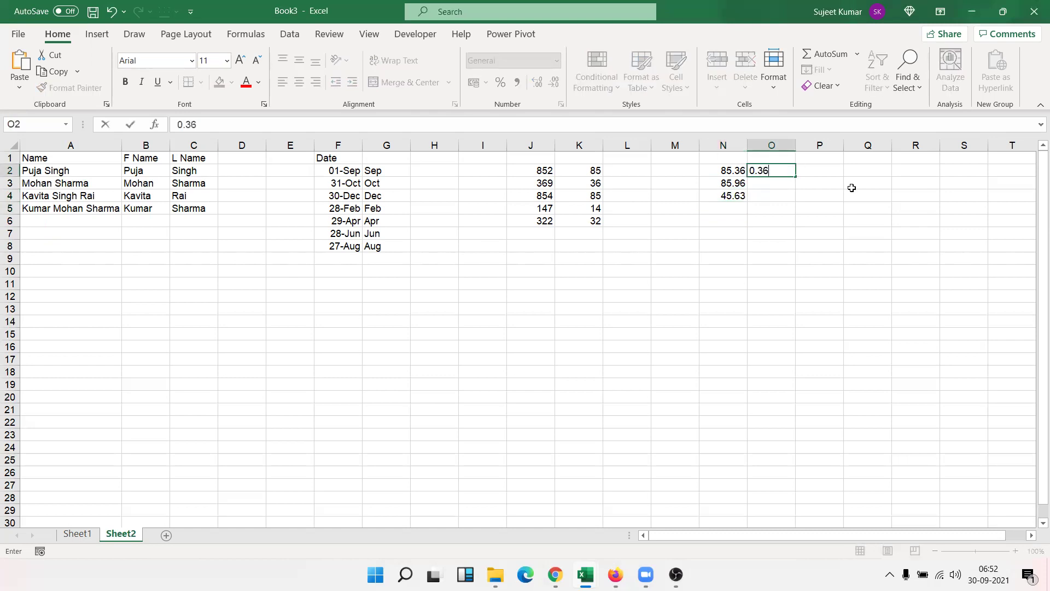
{"action": "key", "text": "Return"}
{"action": "key", "text": "Up"}
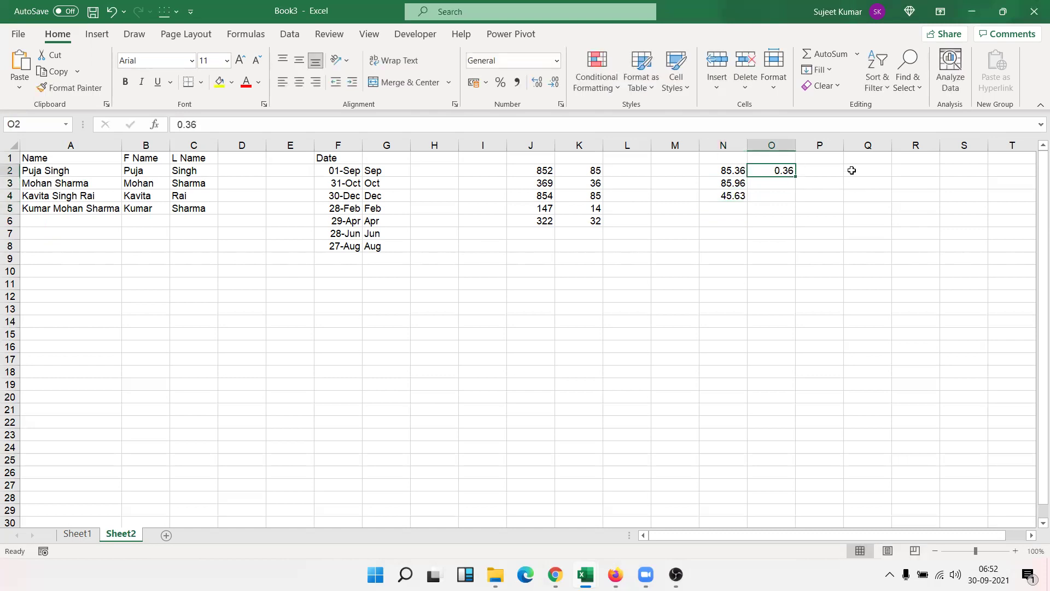
{"action": "left_click", "coordinate": [888, 92]}
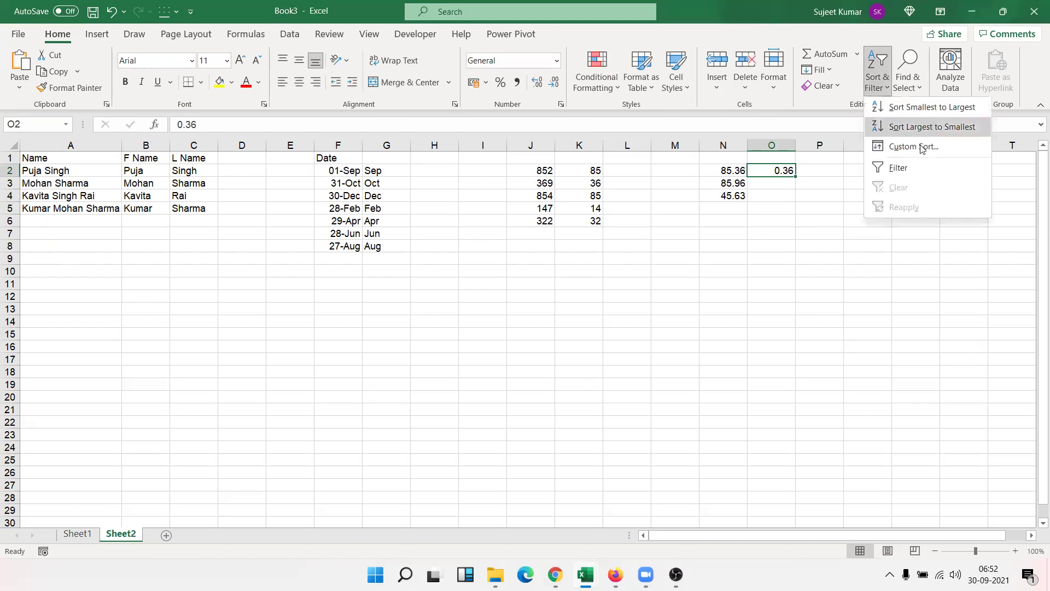
{"action": "left_click", "coordinate": [823, 71]}
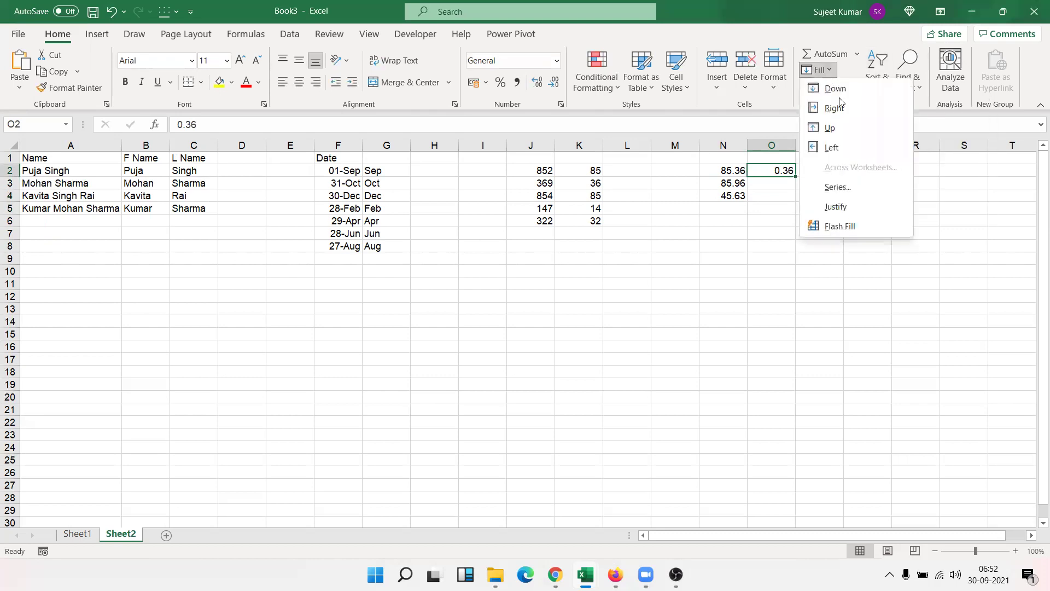
{"action": "left_click", "coordinate": [849, 222]}
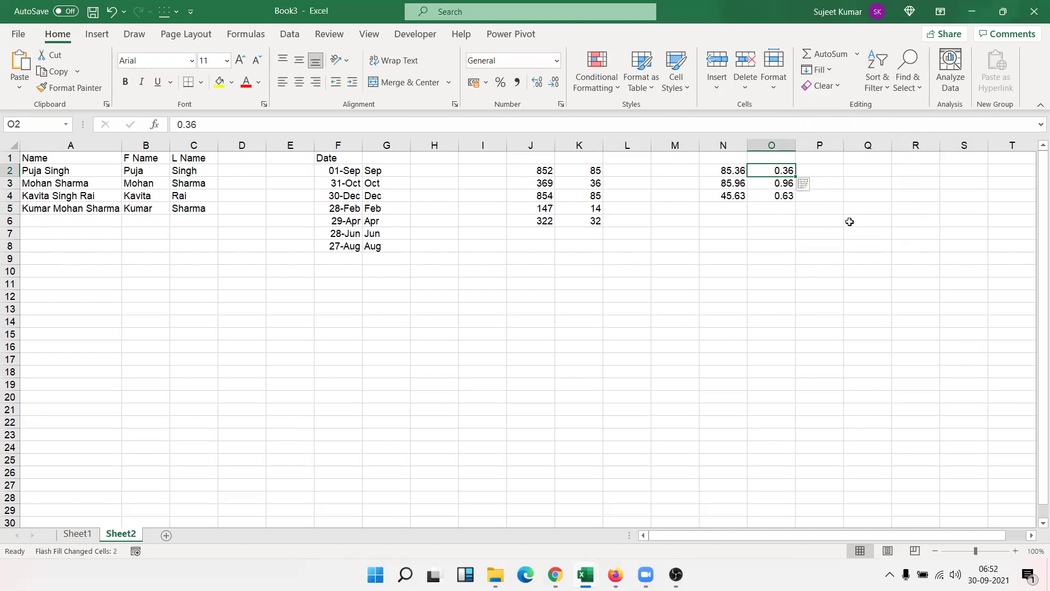
Clear the extracted digits from column K and add 85 and 32514 to the number list in J7 and J8.
{"action": "left_click_drag", "start_coordinate": [567, 245], "coordinate": [586, 161]}
{"action": "key", "text": "Delete"}
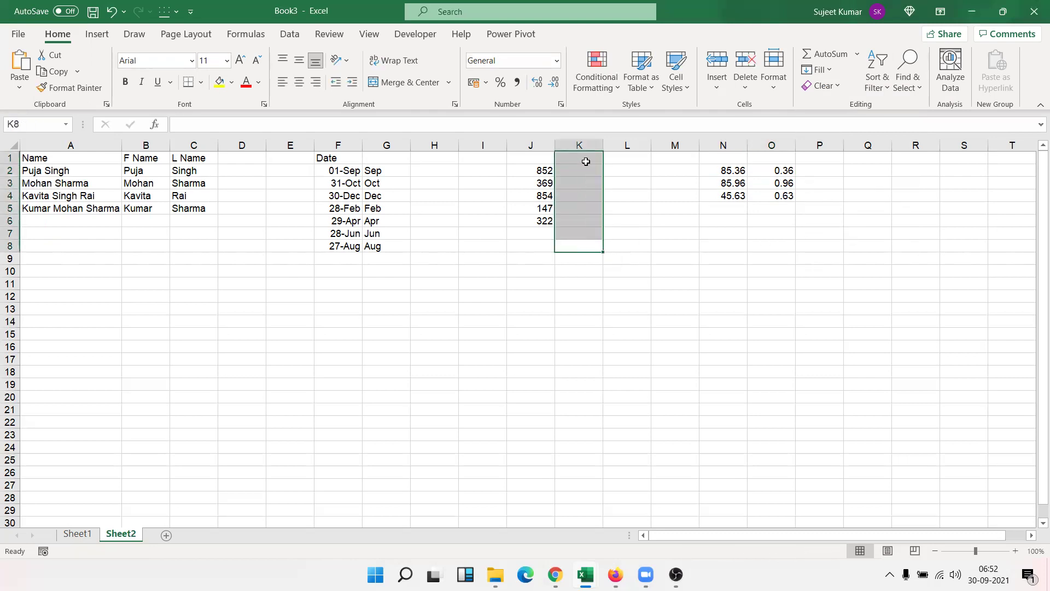
{"action": "key", "text": "Down"}
{"action": "key", "text": "Up"}
{"action": "key", "text": "Left"}
{"action": "key", "text": "Up"}
{"action": "type", "text": "85"}
{"action": "key", "text": "Return"}
{"action": "type", "text": "32514"}
{"action": "key", "text": "Return"}
Enter 85 in K2 again and Flash Fill the first two digits for the extended list J2:J8.
{"action": "left_click", "coordinate": [590, 172]}
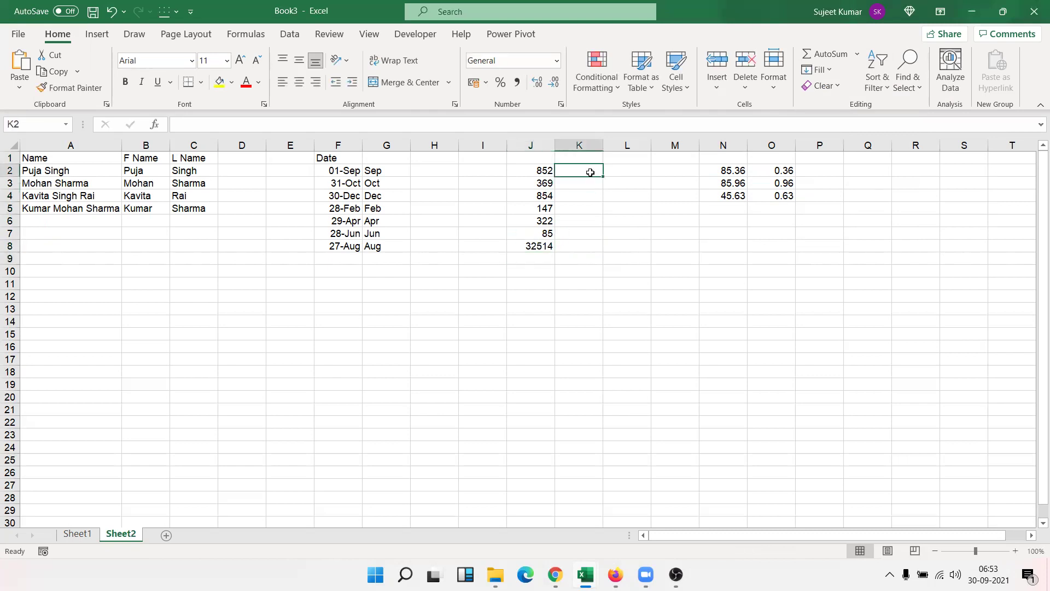
{"action": "type", "text": "85"}
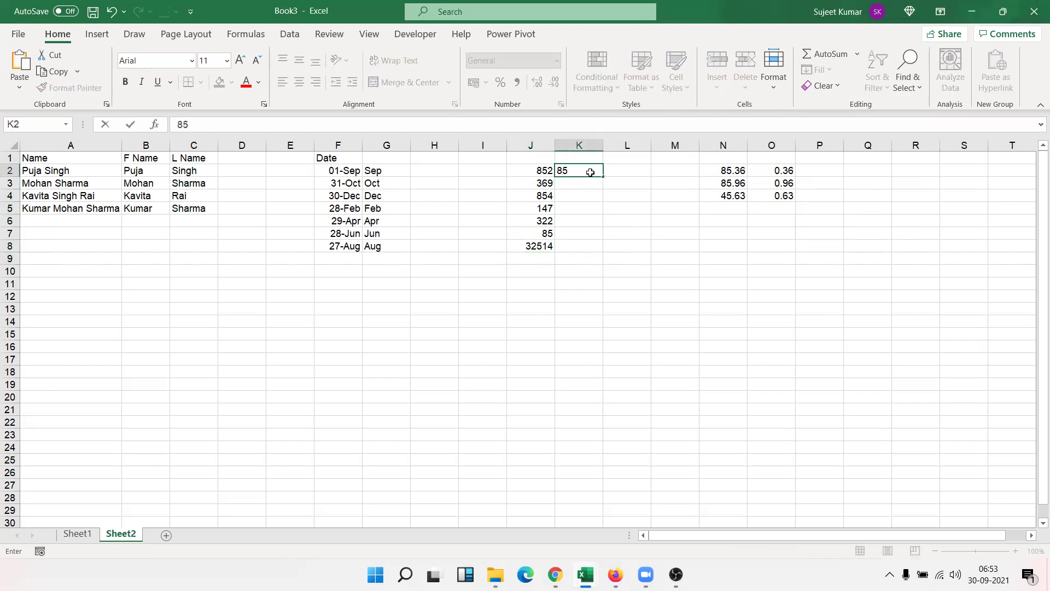
{"action": "key", "text": "Return"}
{"action": "left_click", "coordinate": [590, 172]}
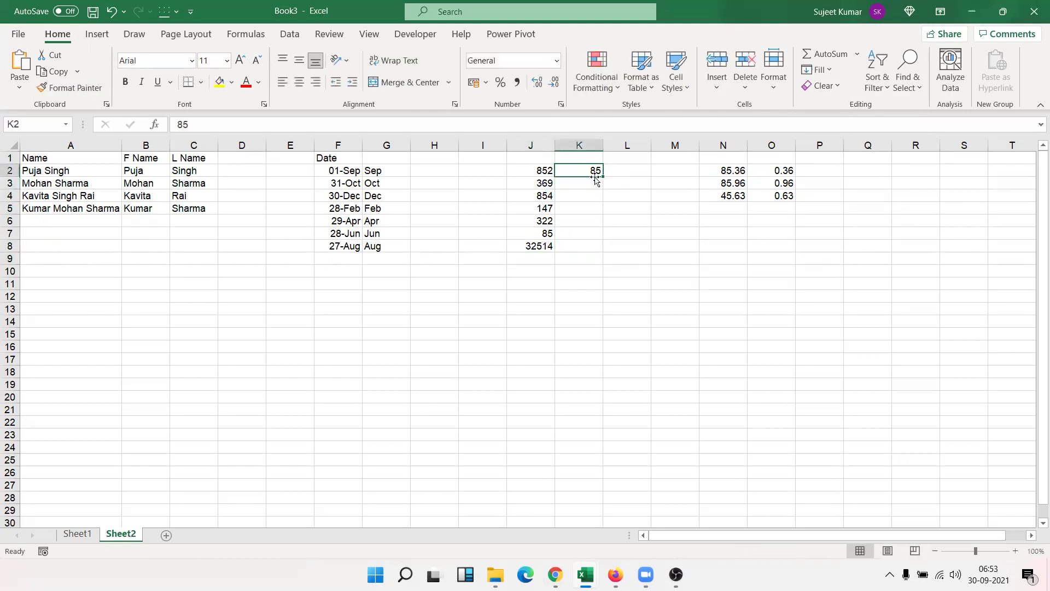
{"action": "left_click", "coordinate": [822, 85]}
{"action": "left_click", "coordinate": [827, 70]}
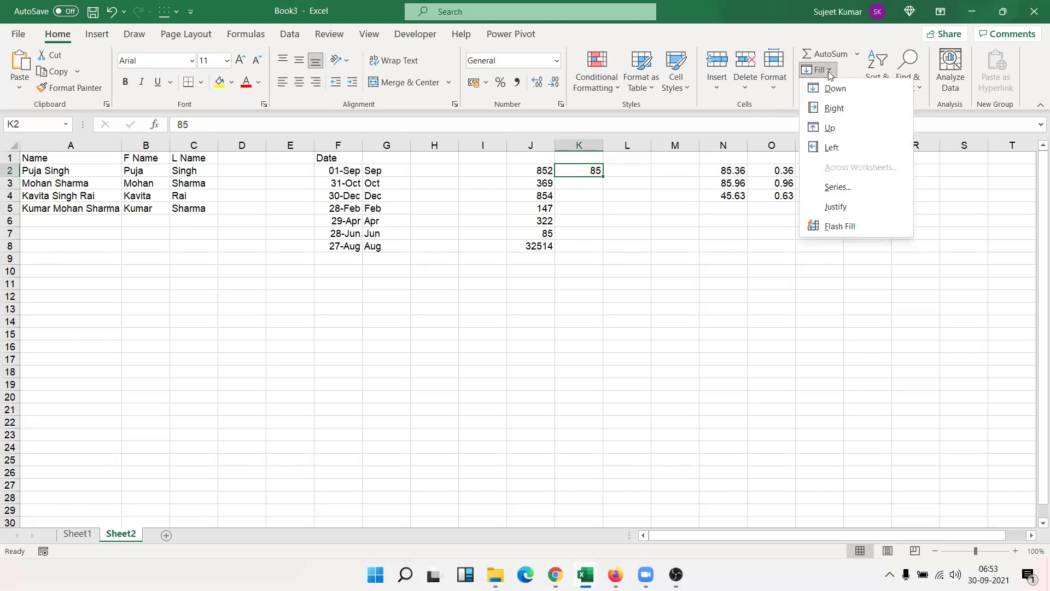
{"action": "left_click", "coordinate": [845, 226]}
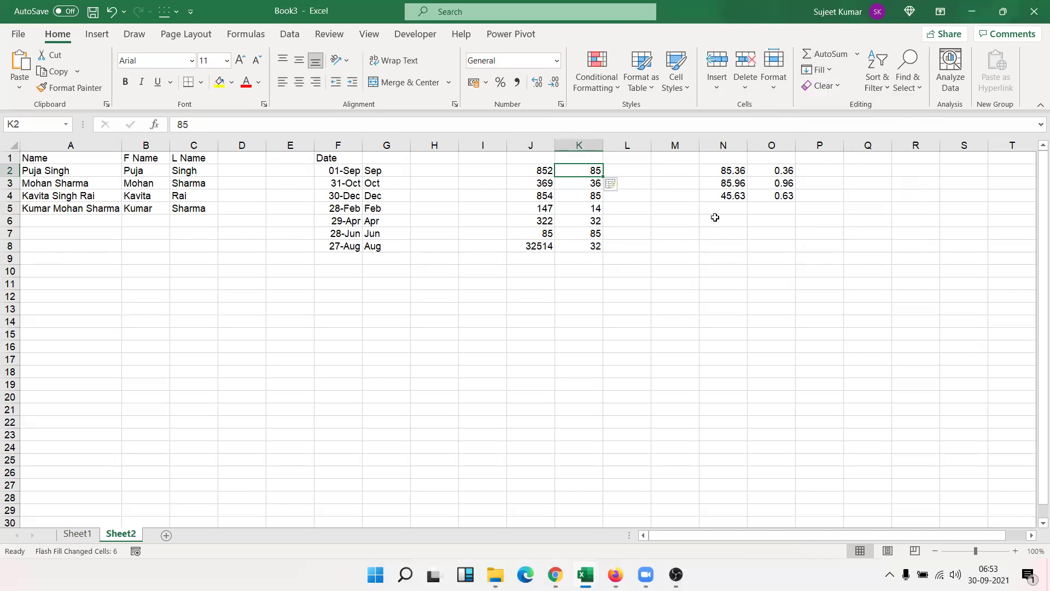
Clear the Flash Fill results from K2:K8.
{"action": "left_click", "coordinate": [576, 235]}
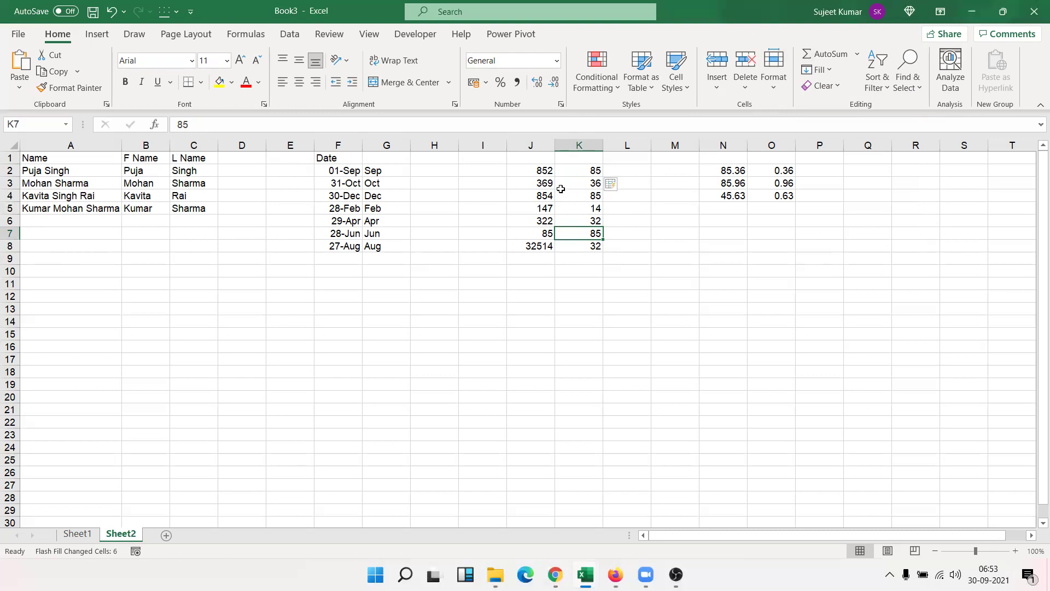
{"action": "left_click_drag", "start_coordinate": [562, 171], "coordinate": [574, 234]}
{"action": "key", "text": "shift+Down"}
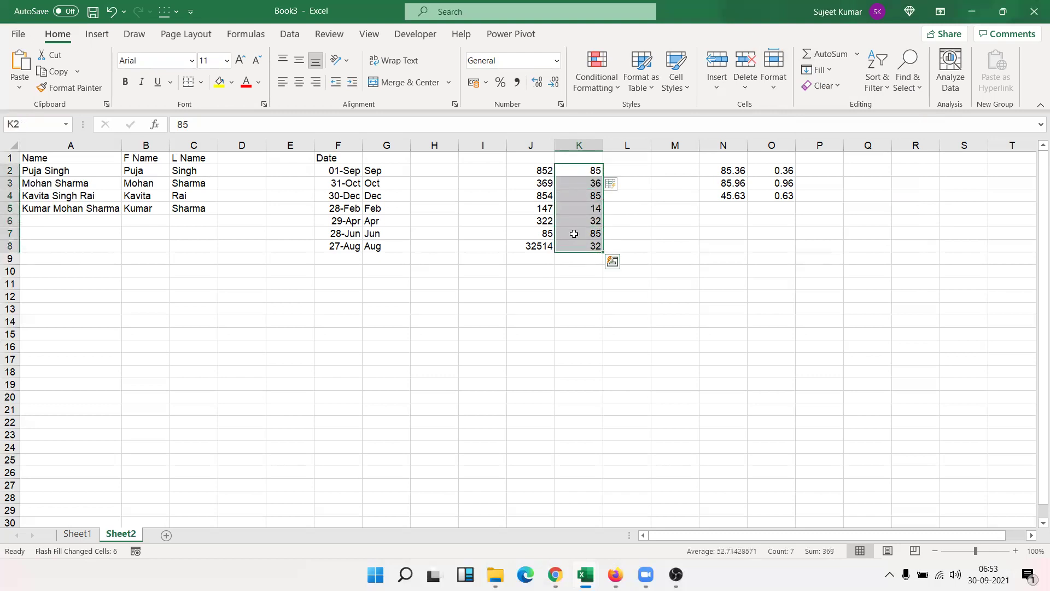
{"action": "key", "text": "Delete"}
Enter 2 in K2 and Flash Fill column K with the digits following the first two of each number in column J.
{"action": "key", "text": "Up"}
{"action": "key", "text": "Down"}
{"action": "type", "text": "2"}
{"action": "key", "text": "Return"}
{"action": "key", "text": "Up"}
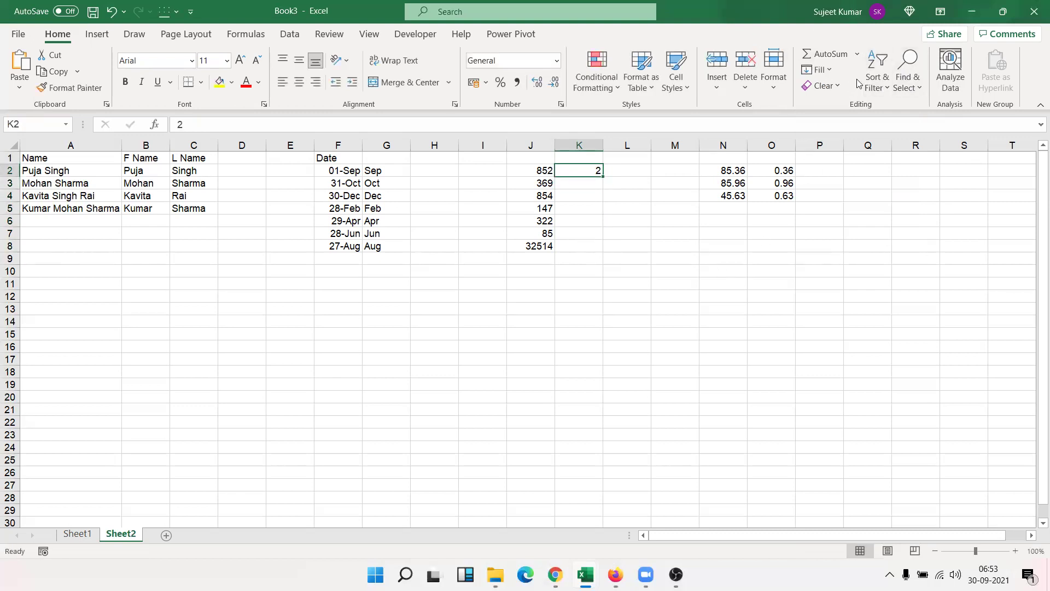
{"action": "left_click", "coordinate": [817, 70]}
{"action": "left_click", "coordinate": [859, 222]}
{"action": "left_click_drag", "start_coordinate": [579, 233], "coordinate": [544, 163]}
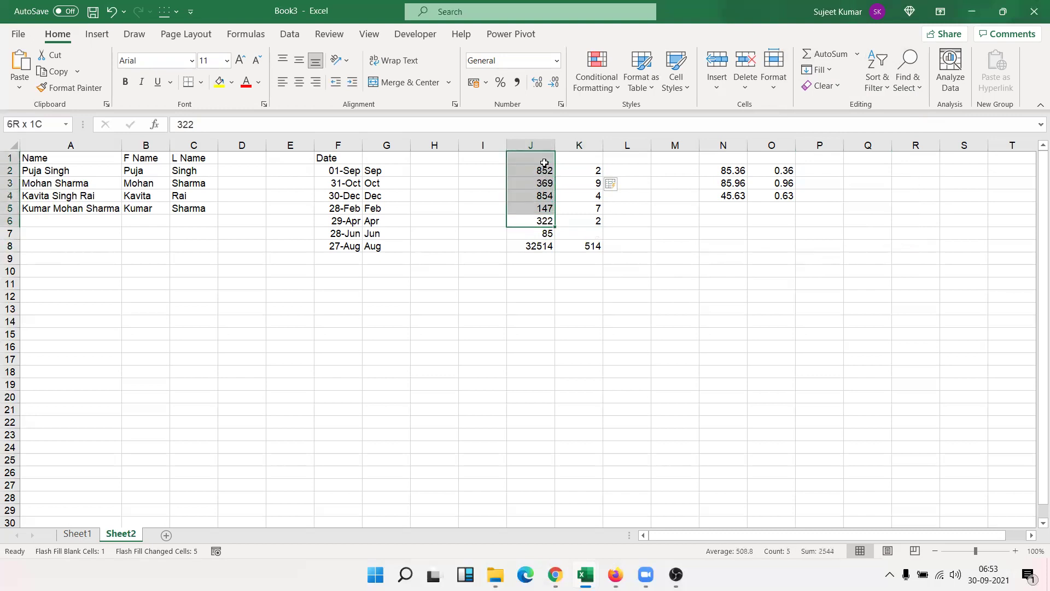
{"action": "mouse_move", "coordinate": [595, 233]}
{"action": "left_mouse_down"}
{"action": "mouse_move", "coordinate": [595, 220]}
{"action": "mouse_move", "coordinate": [548, 235]}
{"action": "mouse_move", "coordinate": [589, 245]}
{"action": "left_mouse_up"}
{"action": "left_click", "coordinate": [595, 220]}
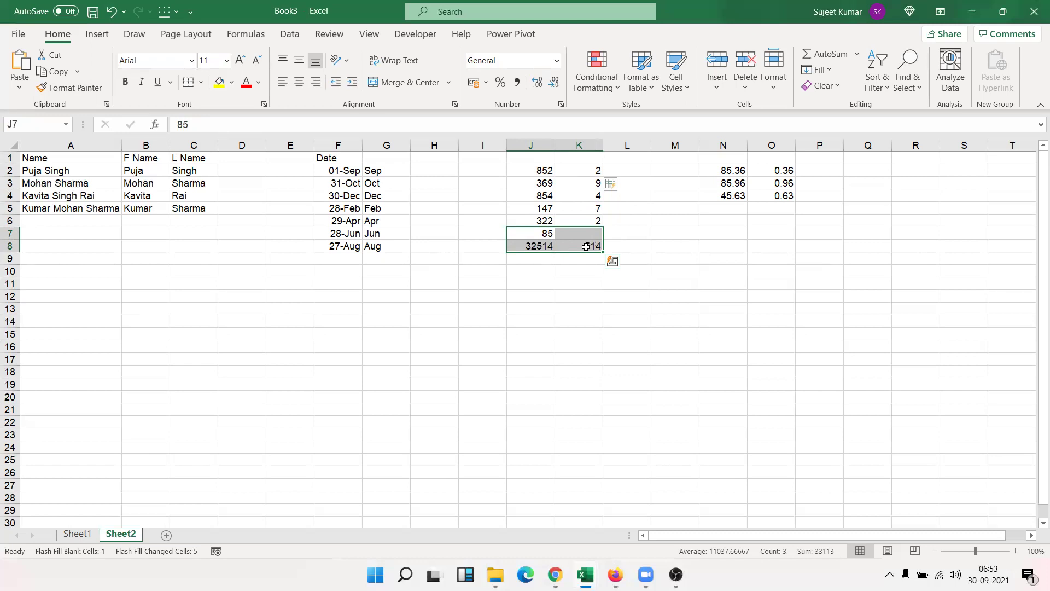
{"action": "left_click", "coordinate": [724, 240]}
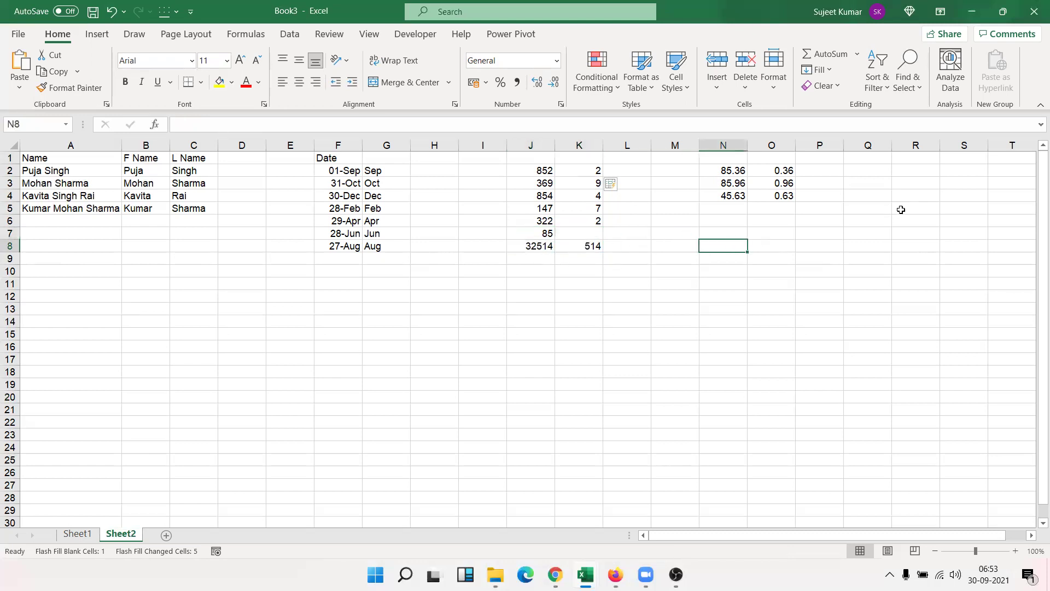
{"action": "left_click", "coordinate": [815, 69]}
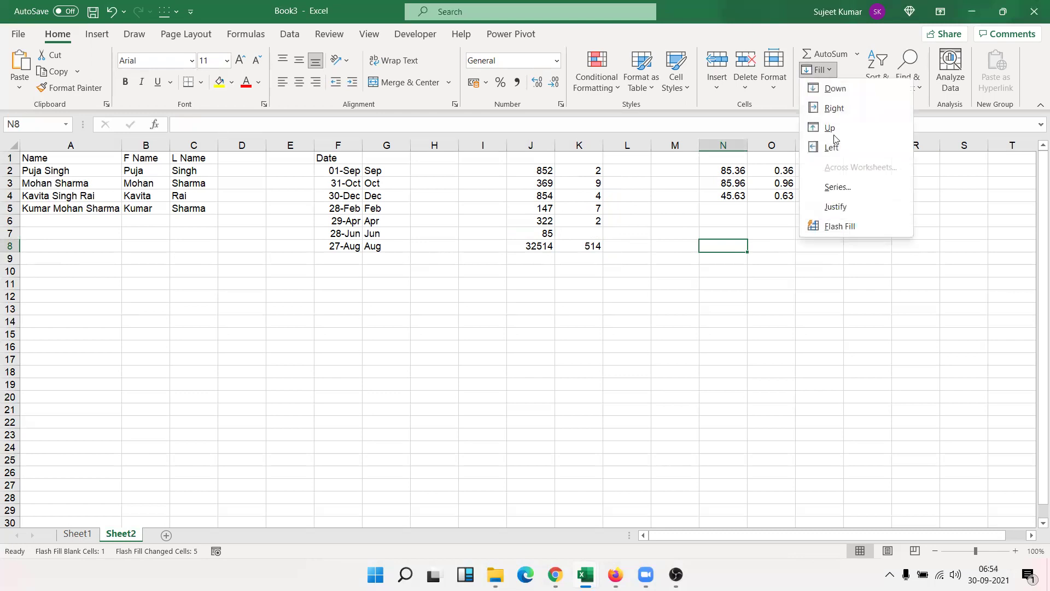
{"action": "left_click", "coordinate": [851, 232]}
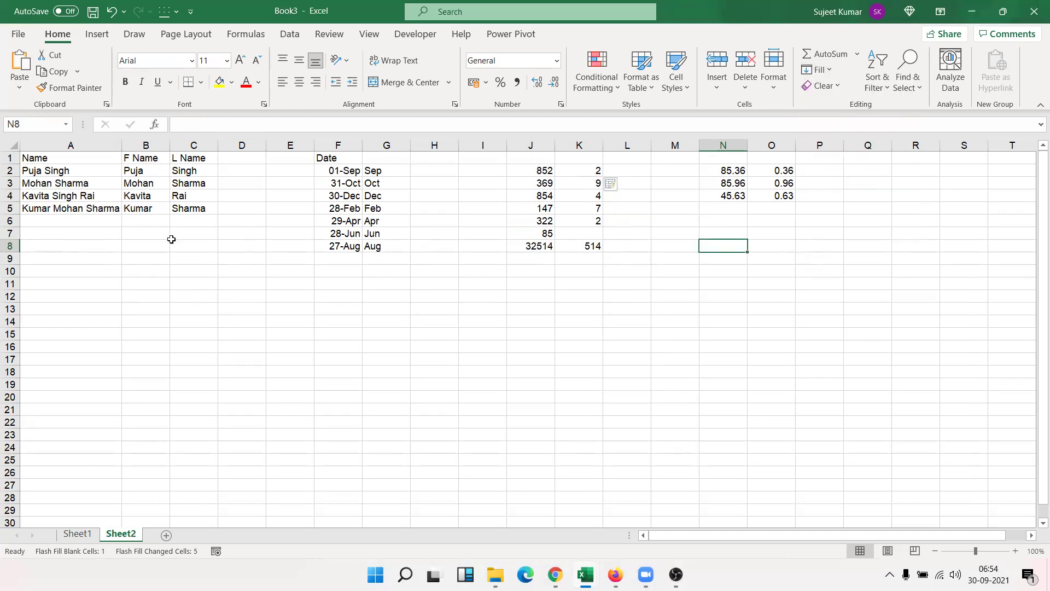
Apply a yellow fill color to the name table in A1:C5.
{"action": "left_click_drag", "start_coordinate": [186, 206], "coordinate": [37, 159]}
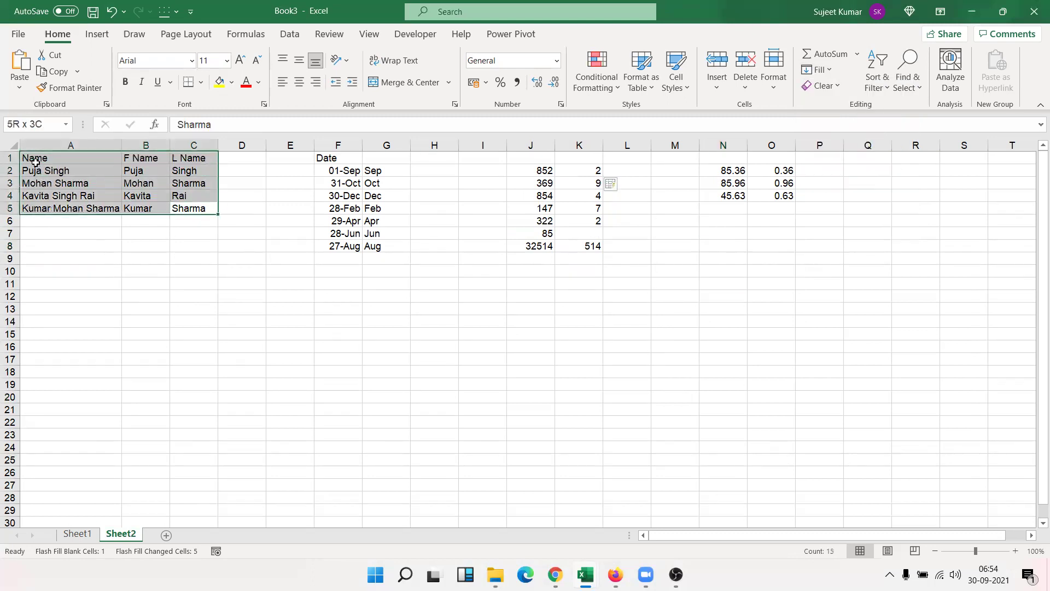
{"action": "left_click", "coordinate": [219, 82]}
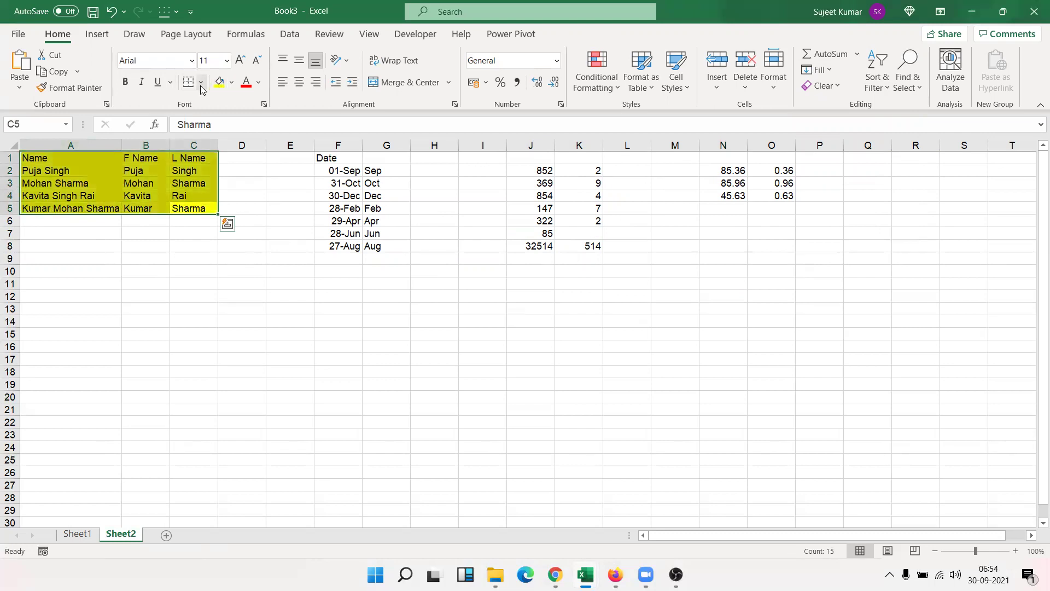
Apply all borders to the name table in A1:C5.
{"action": "left_click", "coordinate": [201, 82]}
{"action": "left_click", "coordinate": [226, 221]}
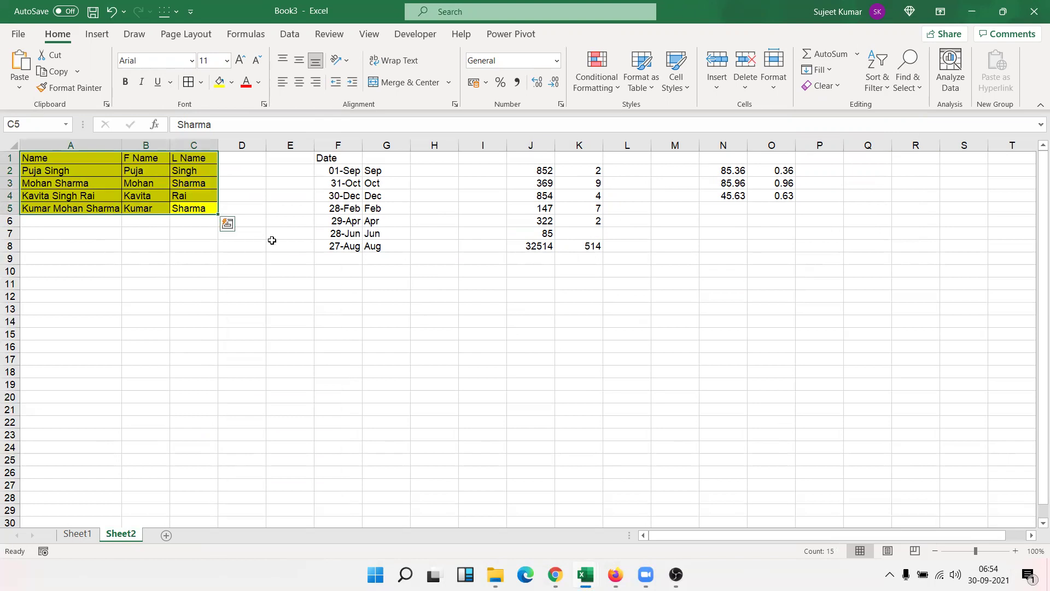
{"action": "left_click", "coordinate": [245, 280]}
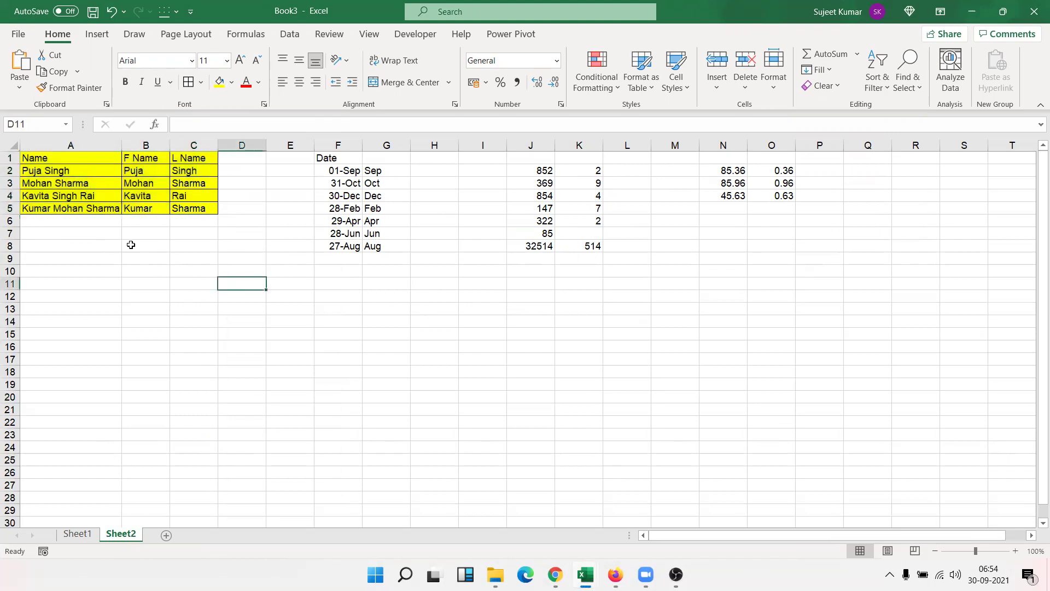
Delete the name table's entire columns A:C and undo the deletion.
{"action": "left_click", "coordinate": [111, 146]}
{"action": "left_click_drag", "start_coordinate": [205, 213], "coordinate": [188, 145]}
{"action": "left_click", "coordinate": [48, 144]}
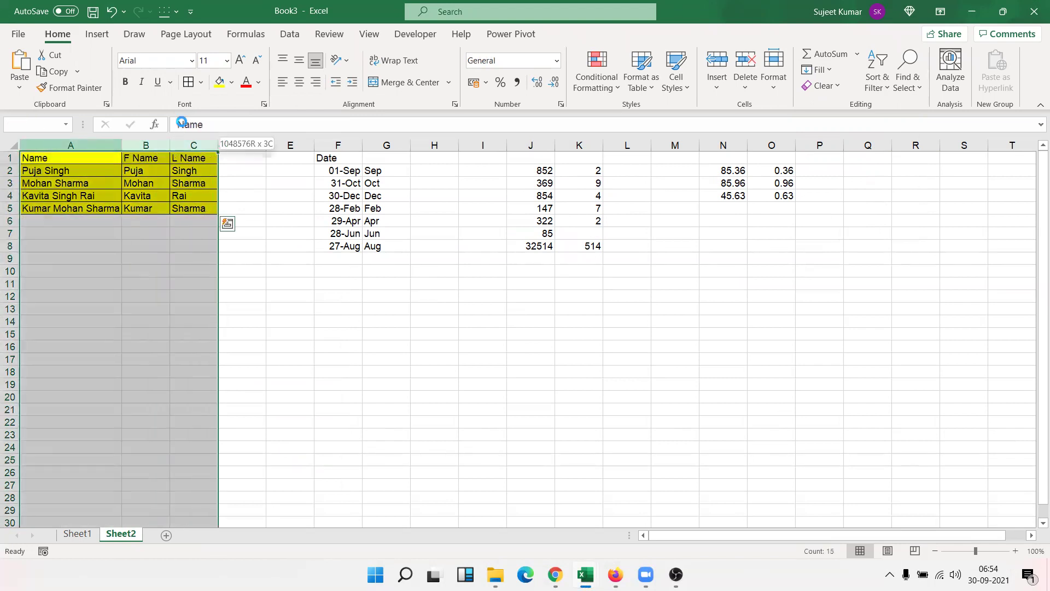
{"action": "key", "text": "ctrl+minus"}
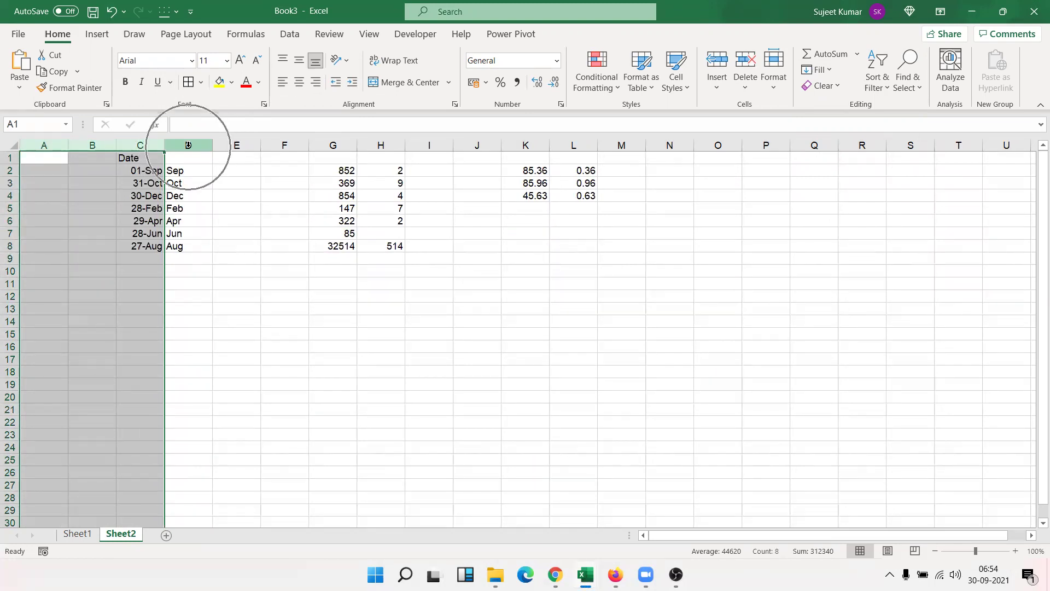
{"action": "key", "text": "ctrl+z"}
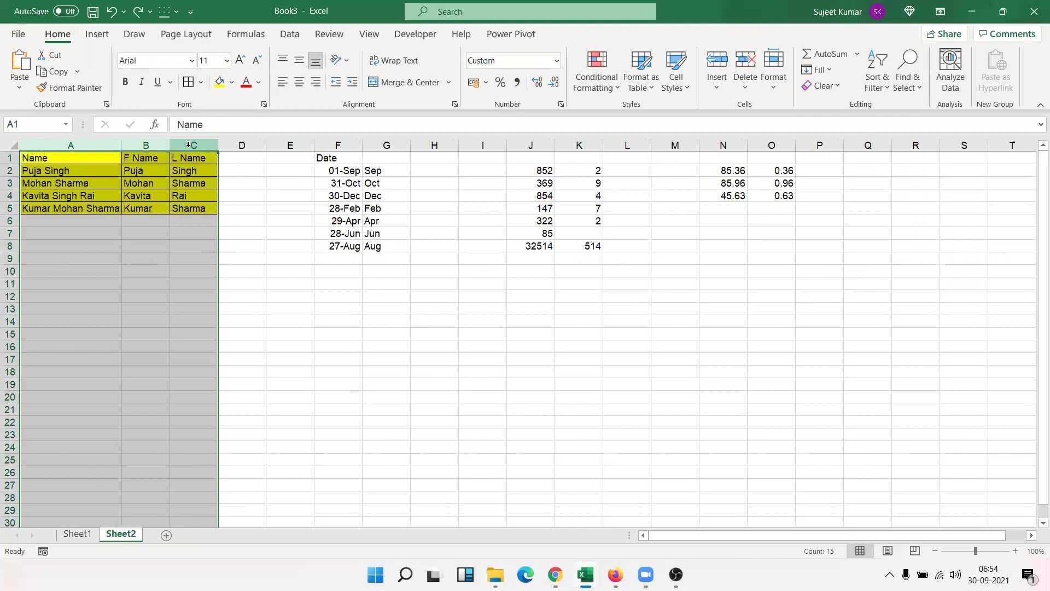
Enter the formula =B1 in F11 to reference the first-name header.
{"action": "left_click", "coordinate": [359, 280]}
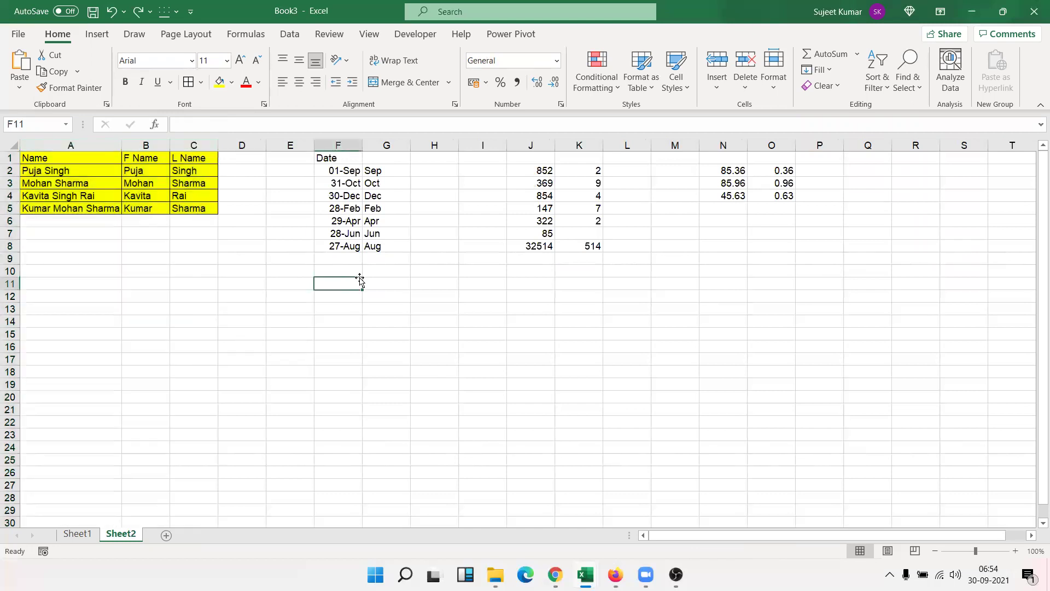
{"action": "type", "text": "="}
{"action": "left_click", "coordinate": [145, 160]}
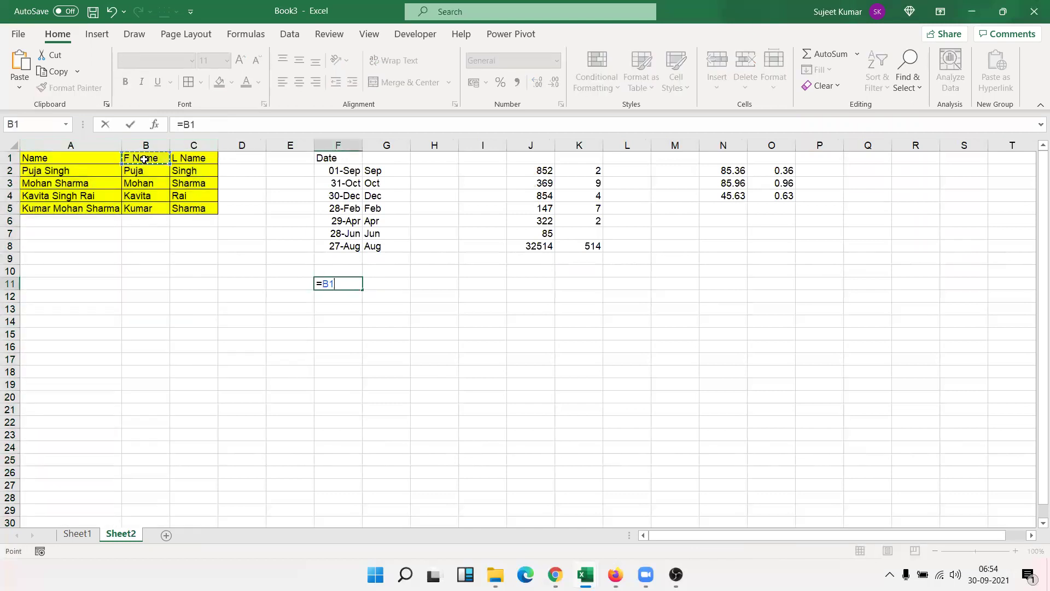
{"action": "key", "text": "Return"}
Delete columns A:C again to test the formula in F11, and undo the deletion.
{"action": "left_click_drag", "start_coordinate": [193, 144], "coordinate": [37, 162]}
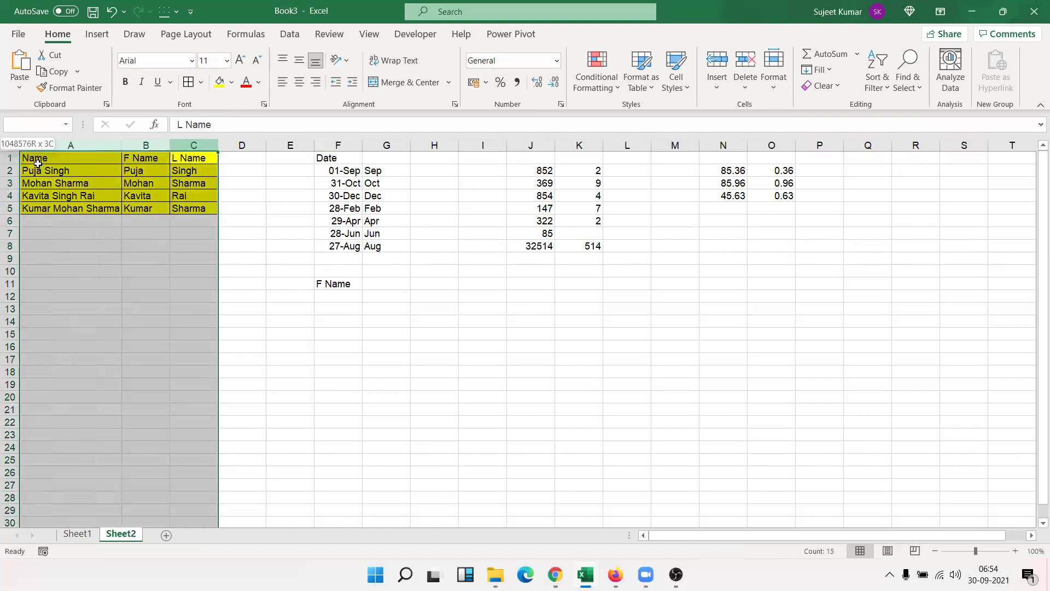
{"action": "key", "text": "ctrl+minus"}
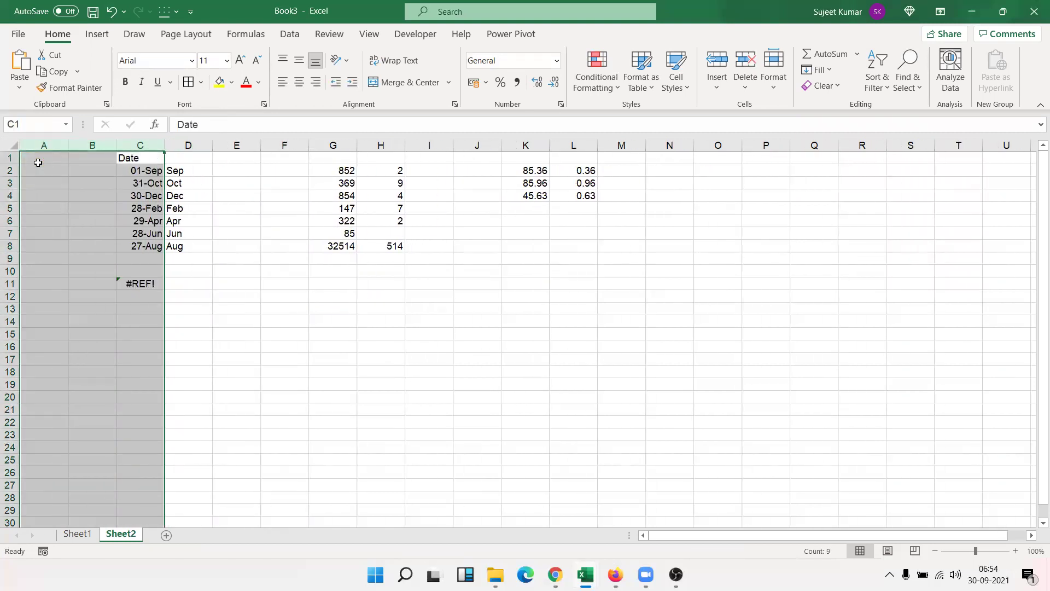
{"action": "key", "text": "ctrl+z"}
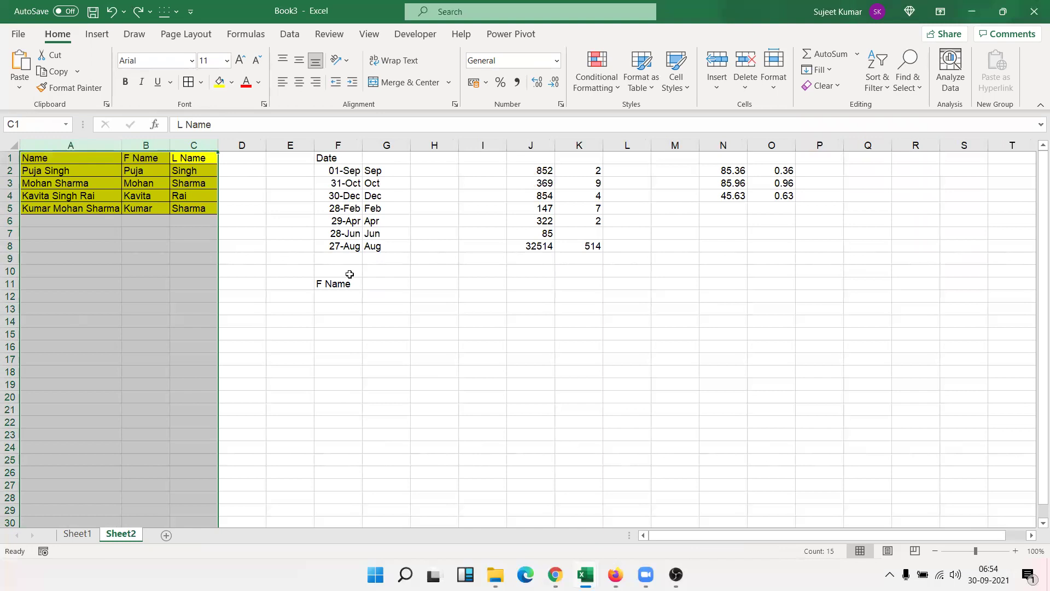
Delete the contents of F10:F12 and undo the deletion.
{"action": "left_click_drag", "start_coordinate": [350, 271], "coordinate": [349, 298]}
{"action": "key", "text": "Delete"}
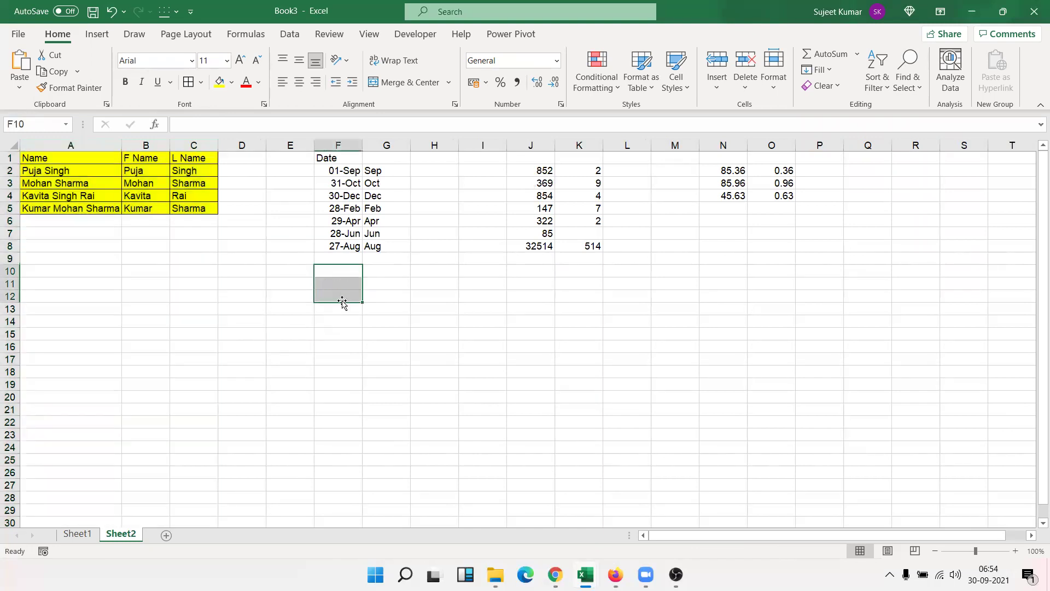
{"action": "key", "text": "ctrl+z"}
{"action": "left_click", "coordinate": [280, 236]}
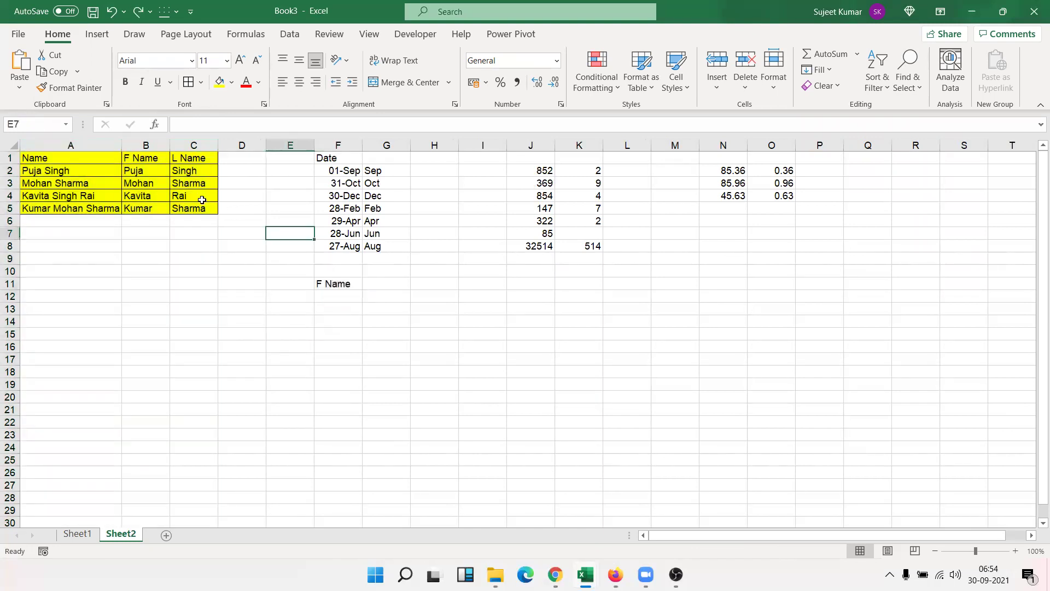
{"action": "left_click", "coordinate": [202, 199]}
{"action": "left_click", "coordinate": [155, 186], "text": "shift"}
{"action": "scroll", "coordinate": [44, 356], "scroll_direction": "down", "scroll_amount": 5}
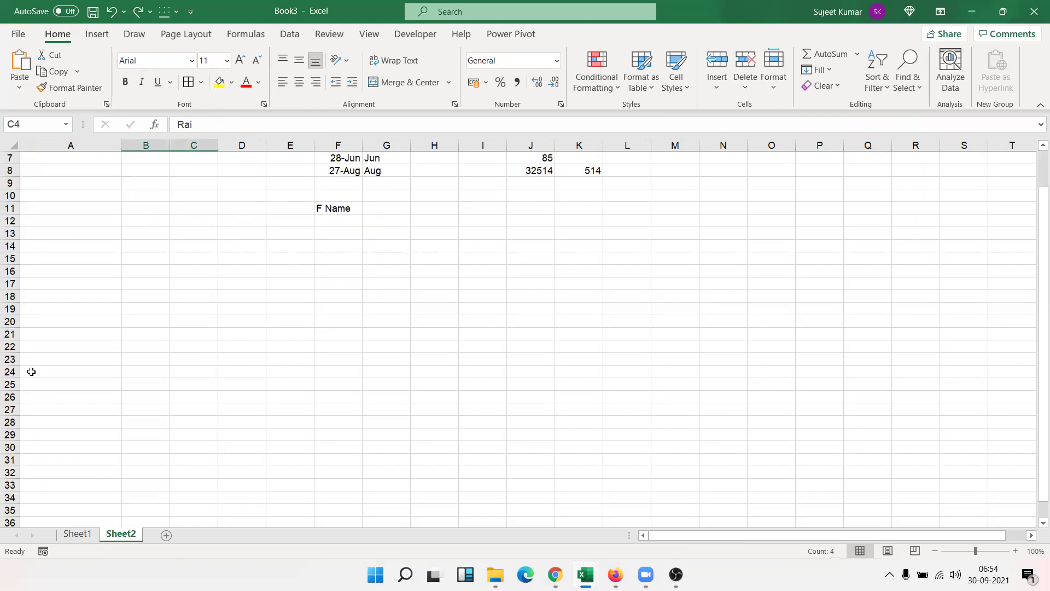
{"action": "left_click_drag", "start_coordinate": [58, 341], "coordinate": [246, 513]}
{"action": "scroll", "coordinate": [228, 465], "scroll_direction": "up", "scroll_amount": 5}
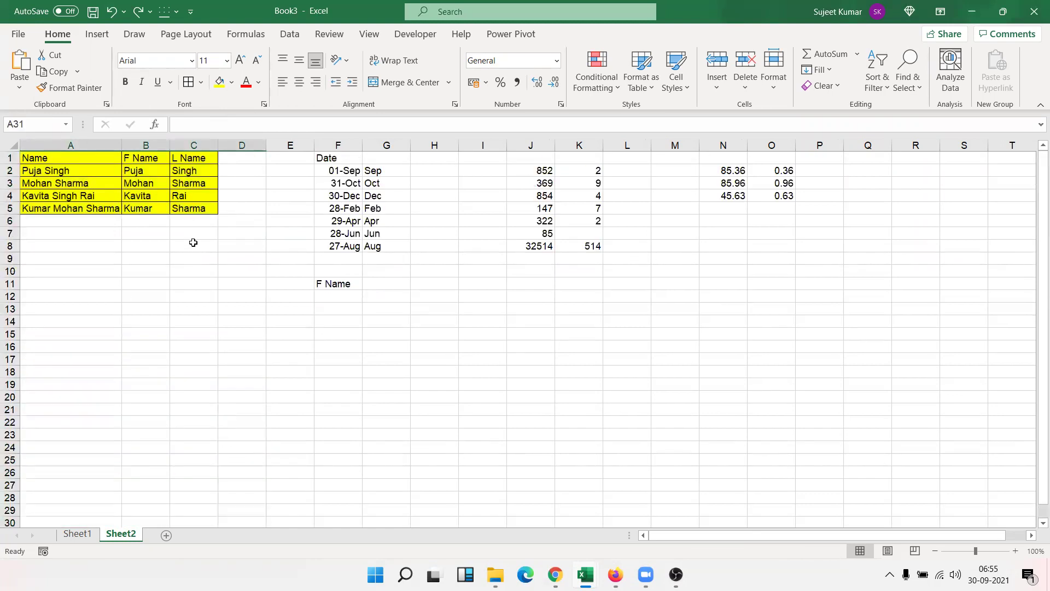
Apply Clear All to the name table in A1:C5 and undo it.
{"action": "left_click_drag", "start_coordinate": [200, 211], "coordinate": [13, 157]}
{"action": "left_click", "coordinate": [837, 89]}
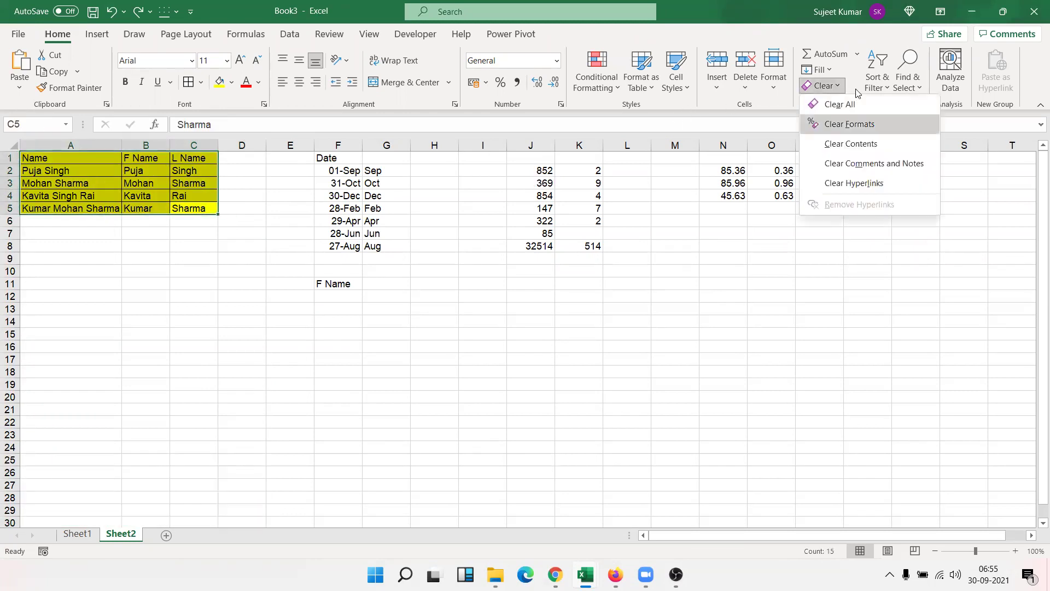
{"action": "left_click", "coordinate": [839, 105]}
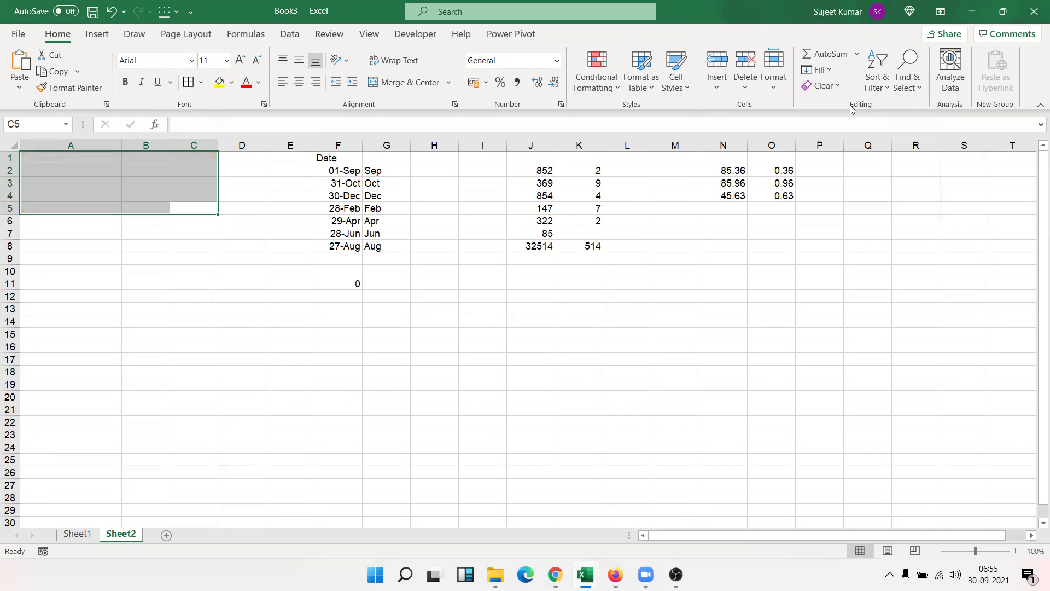
{"action": "key", "text": "ctrl+z"}
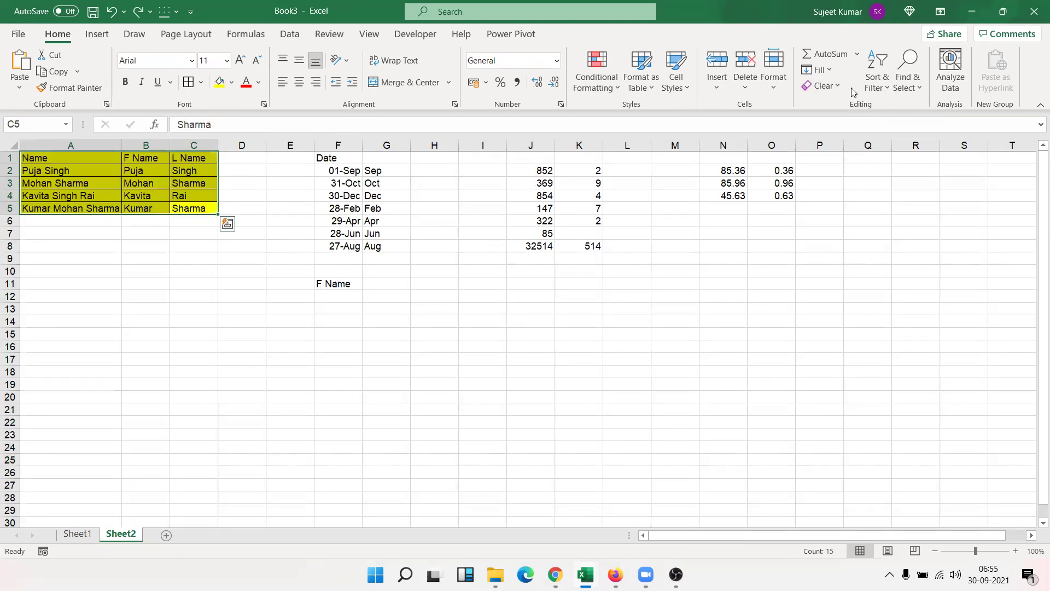
Clear only the formats of the name table in A1:C5 and undo the change.
{"action": "left_click", "coordinate": [834, 86]}
{"action": "left_click", "coordinate": [843, 125]}
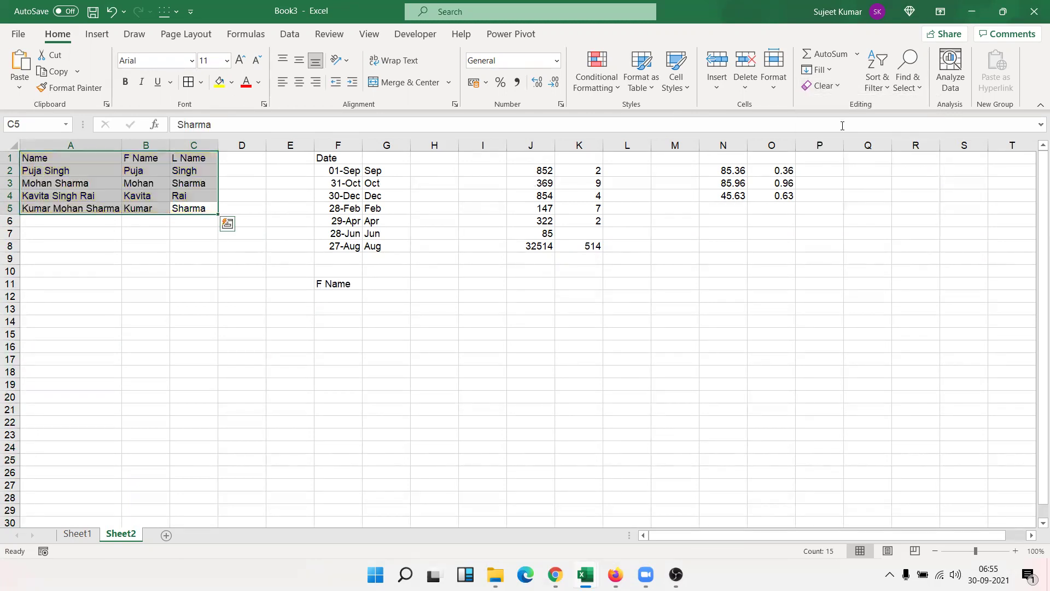
{"action": "key", "text": "ctrl+z"}
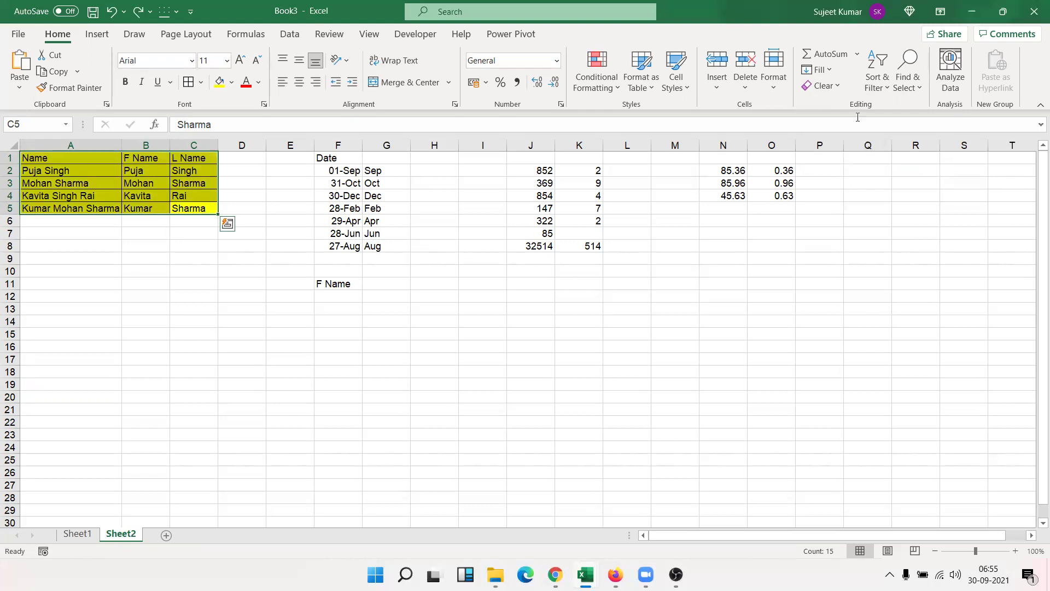
Clear only the contents of the name table in A1:C5 and undo the change.
{"action": "left_click", "coordinate": [827, 87]}
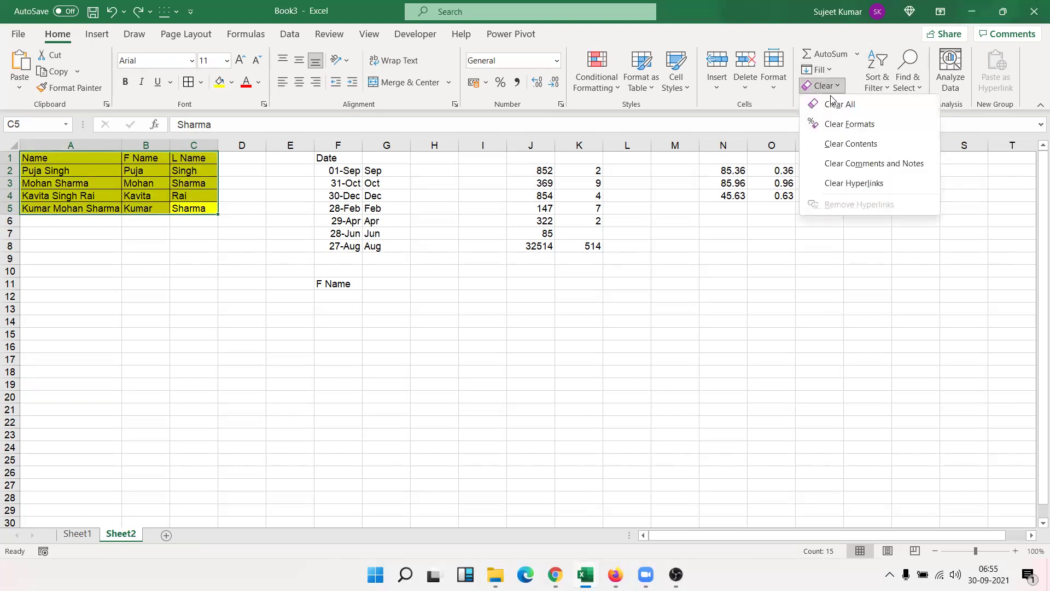
{"action": "left_click", "coordinate": [843, 143]}
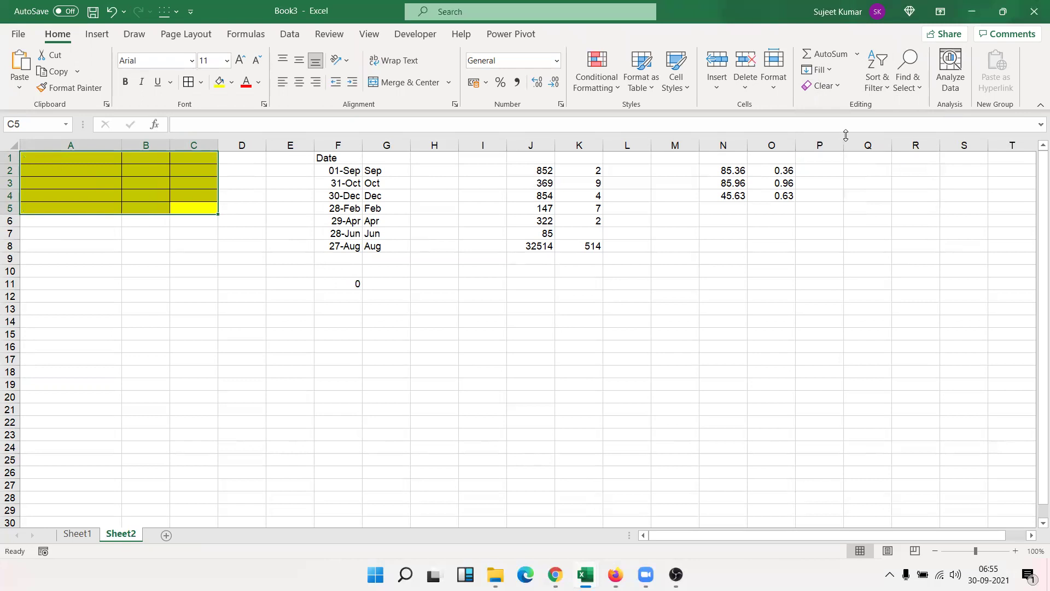
{"action": "key", "text": "ctrl+z"}
{"action": "left_click", "coordinate": [835, 86]}
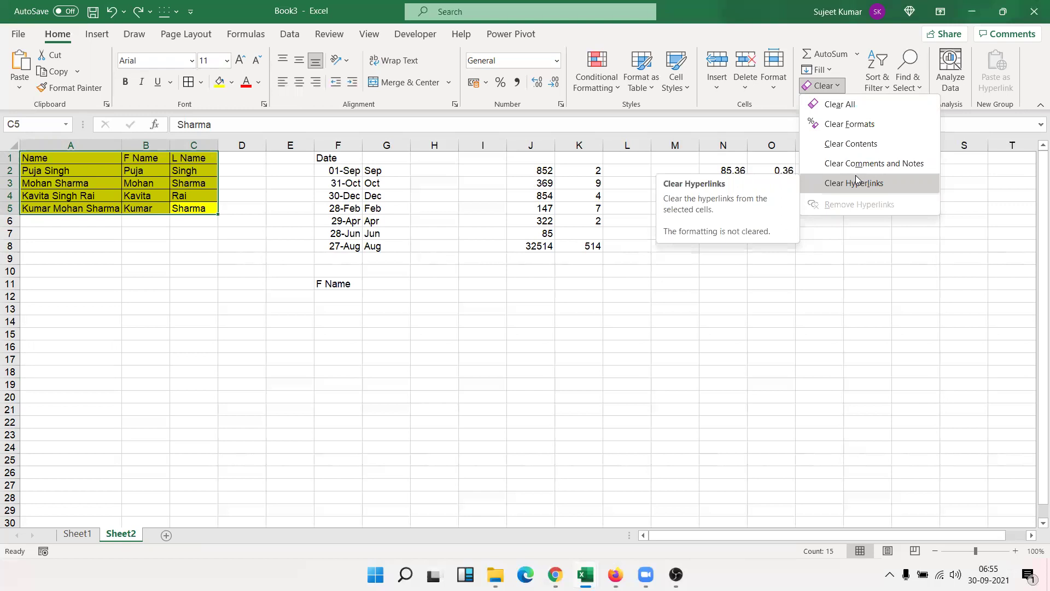
{"action": "left_click", "coordinate": [878, 272]}
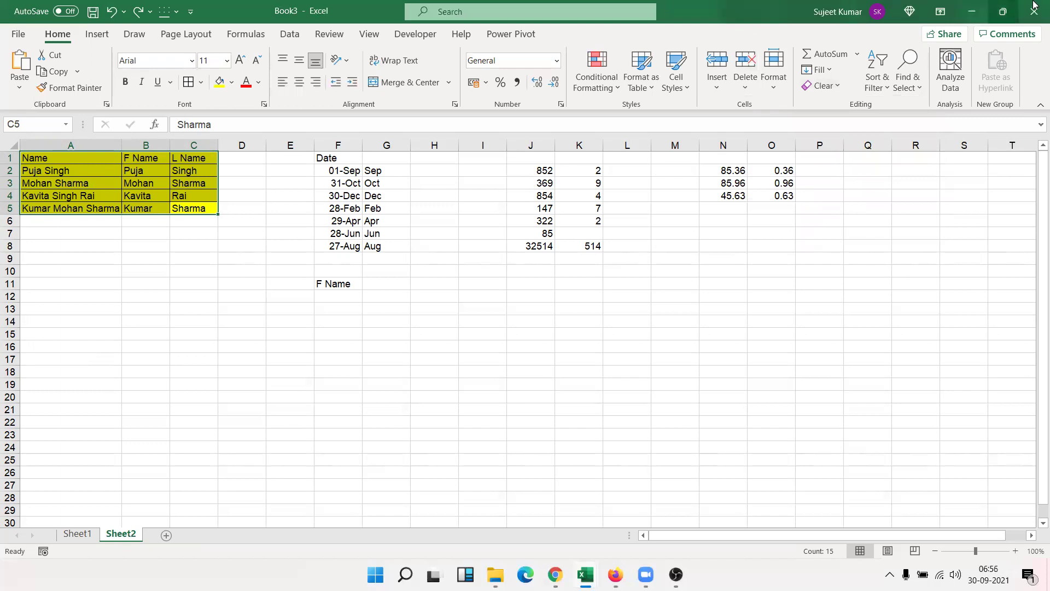
{"action": "left_click", "coordinate": [999, 20]}
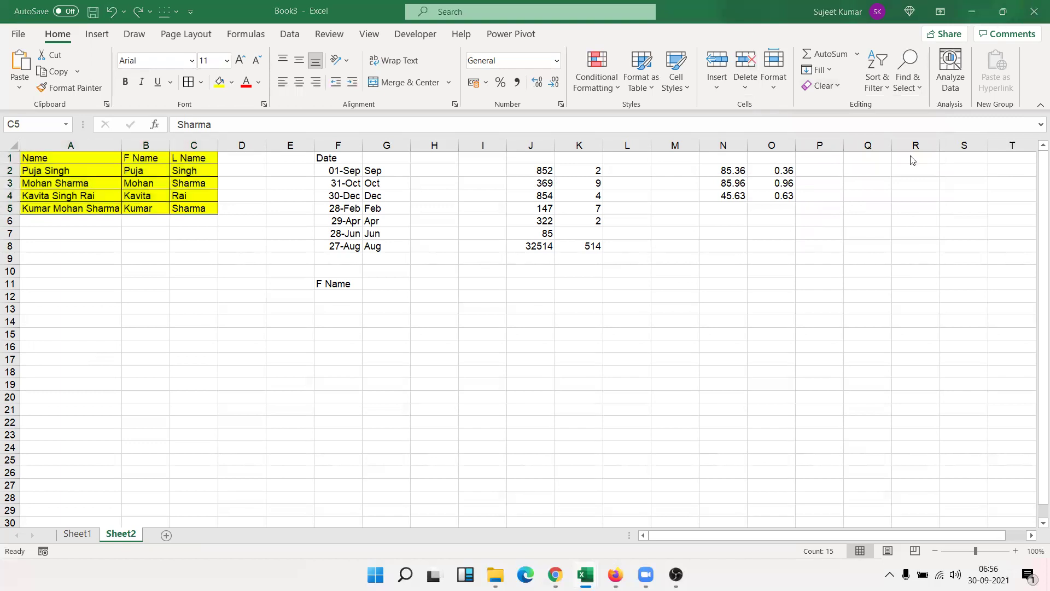
{"action": "left_click", "coordinate": [830, 199]}
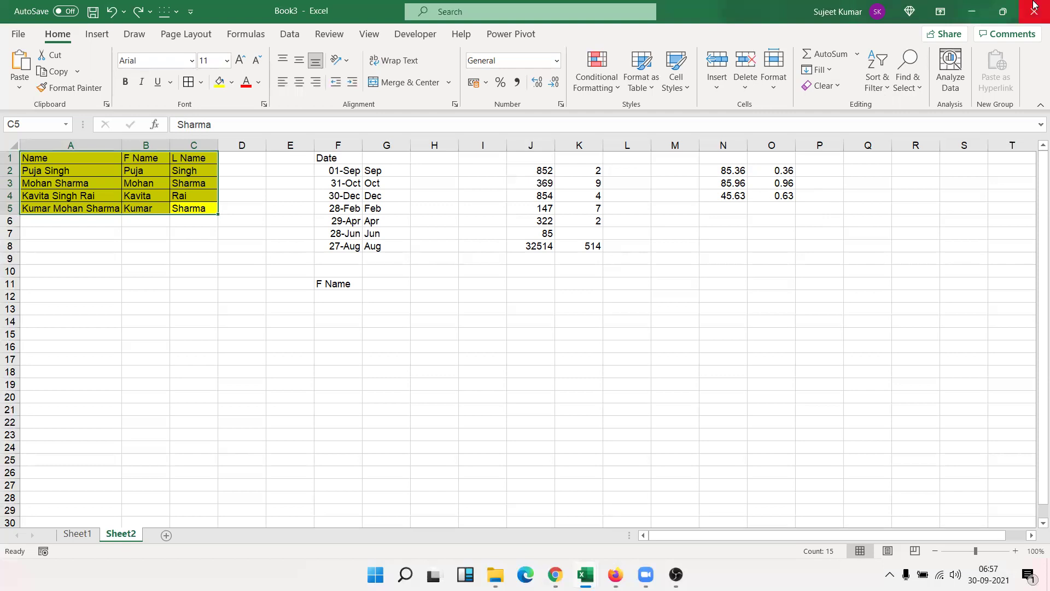
{"action": "left_click", "coordinate": [1006, 58]}
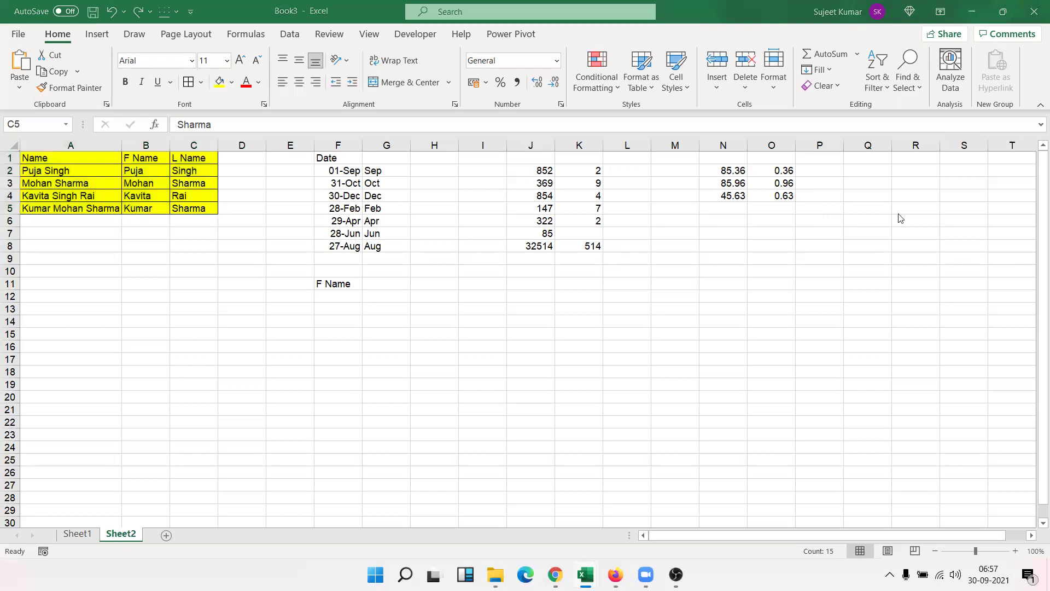